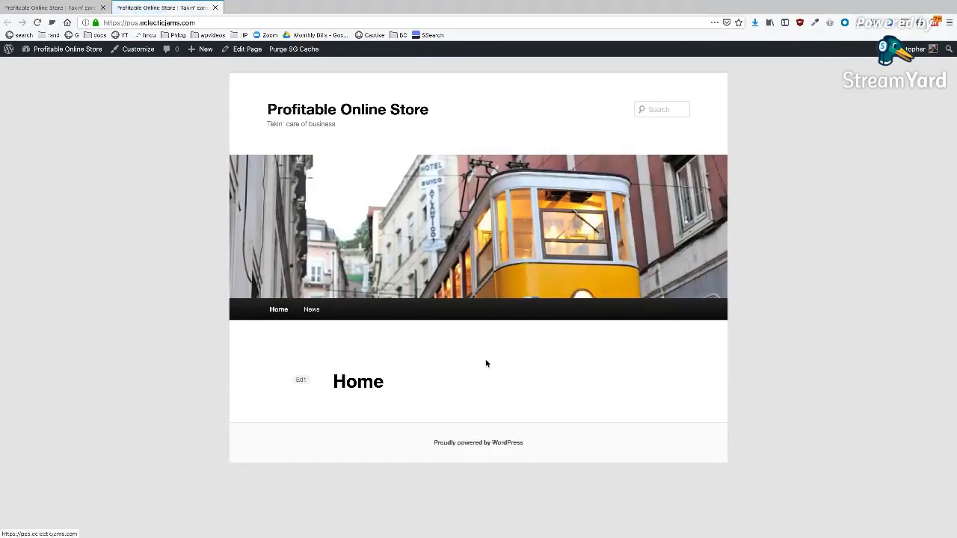
- Return to Permalink Settings and save the Post name (/%postname%/) structure
click(64, 9)
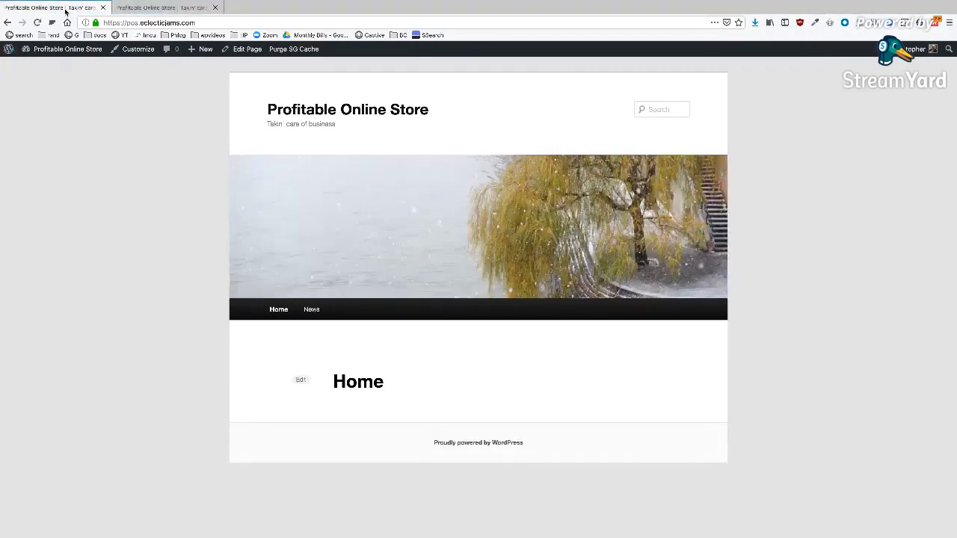
click(8, 22)
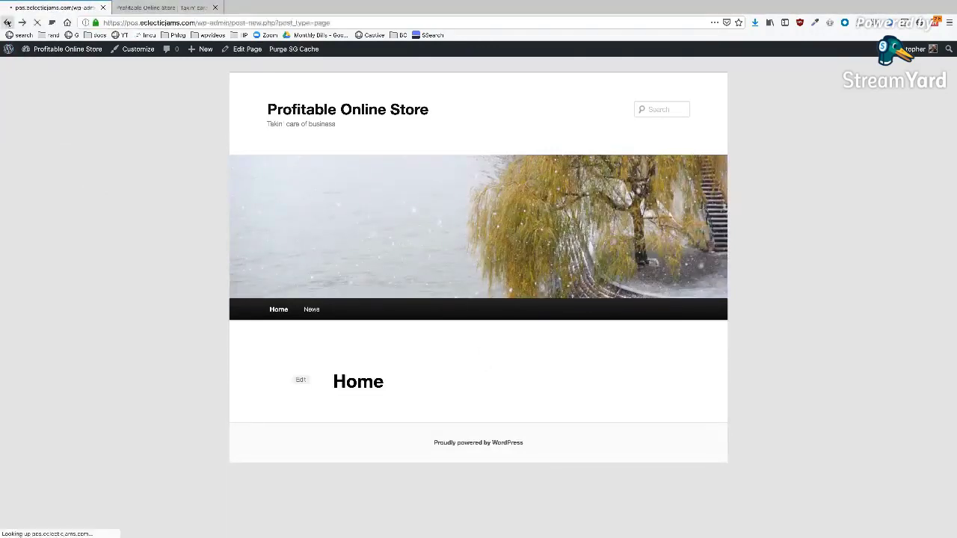
click(129, 472)
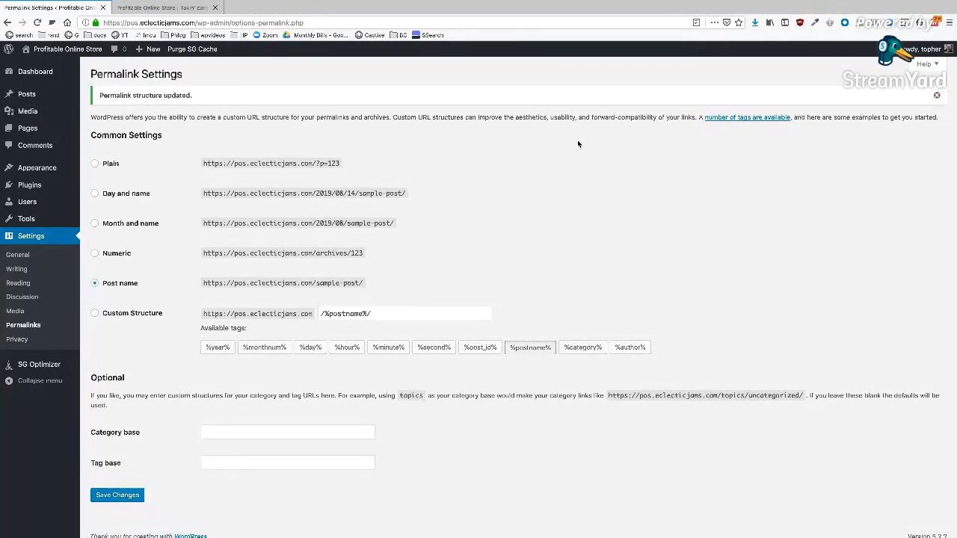
- Search the plugin directory for 'bigcommerce' and install BigCommerce For WordPress
mouse_move(51, 190)
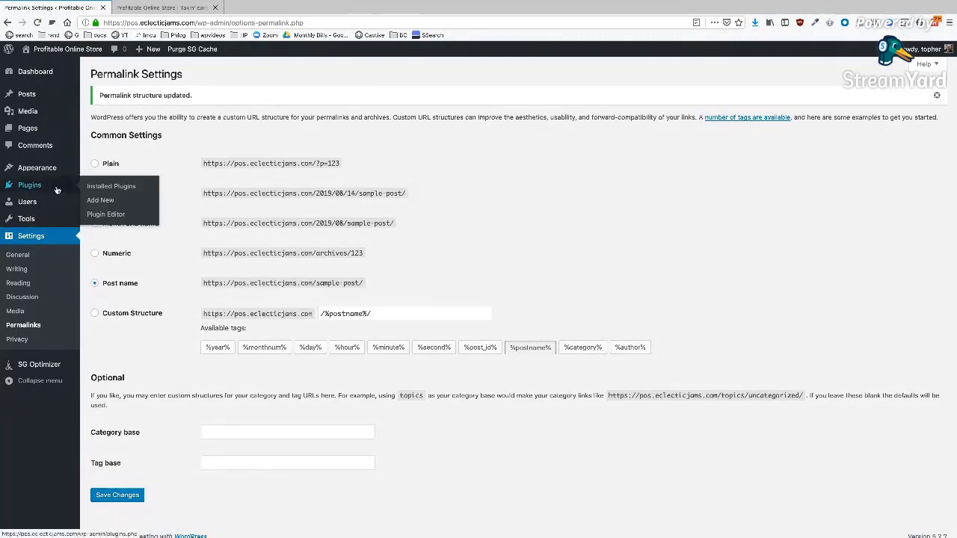
click(105, 200)
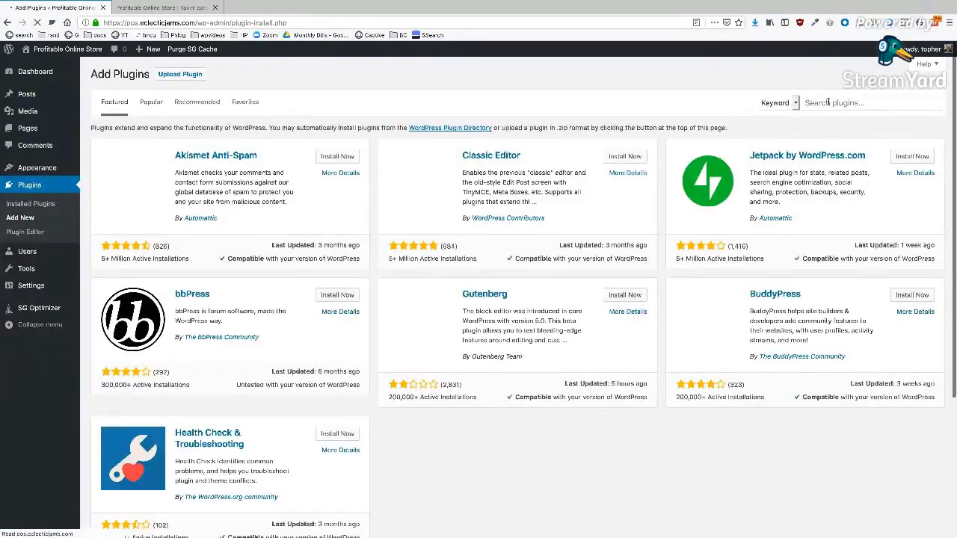
click(826, 102)
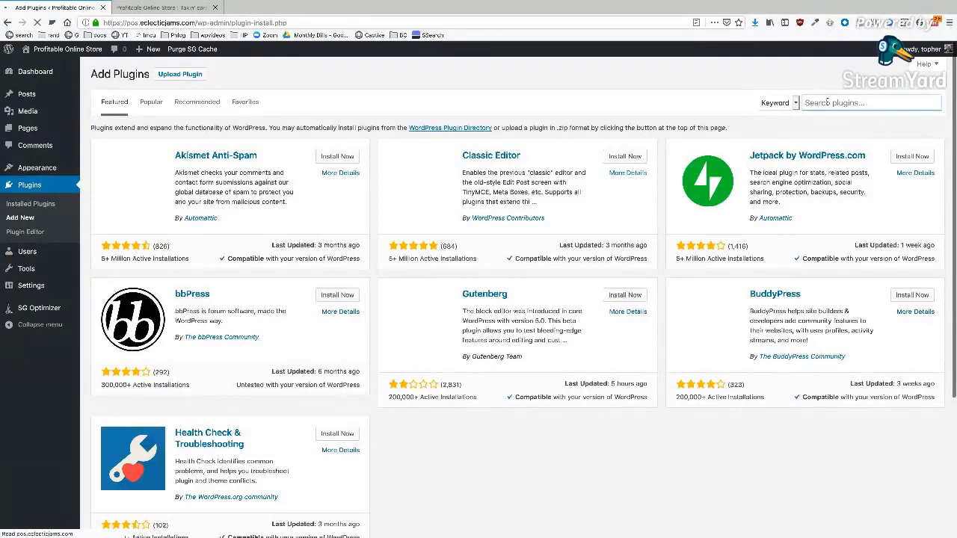
text(bigcommerce)
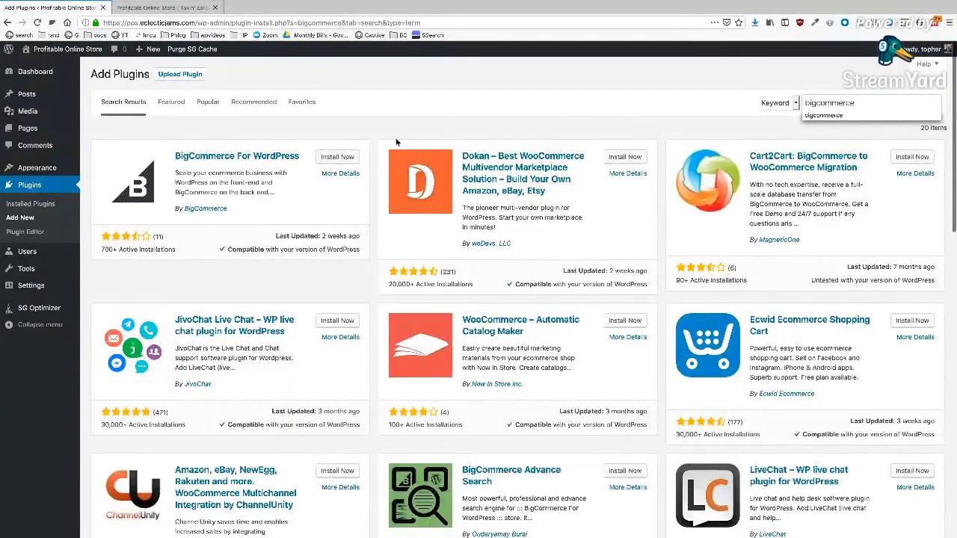
click(337, 156)
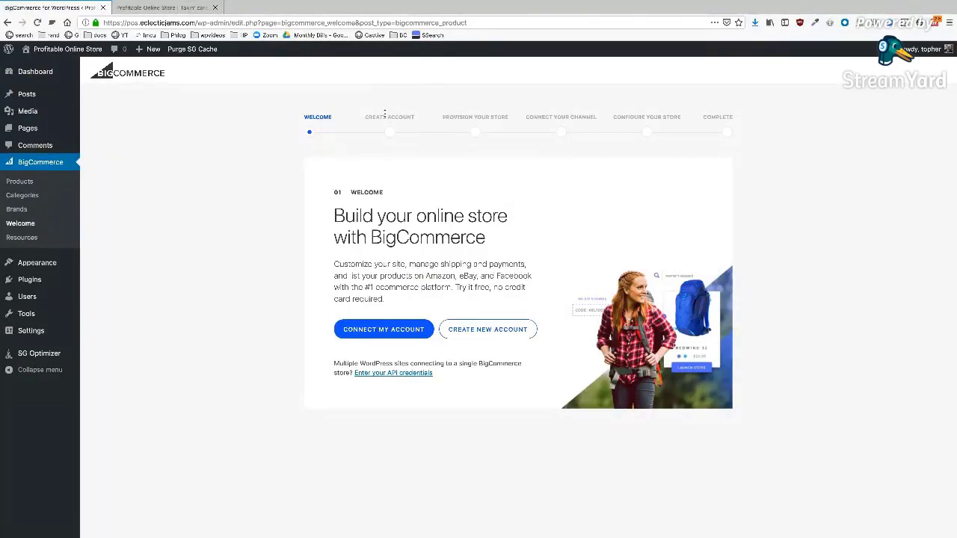
- Start a new BigCommerce account and enter the account holder's first name, last name and street address
click(475, 330)
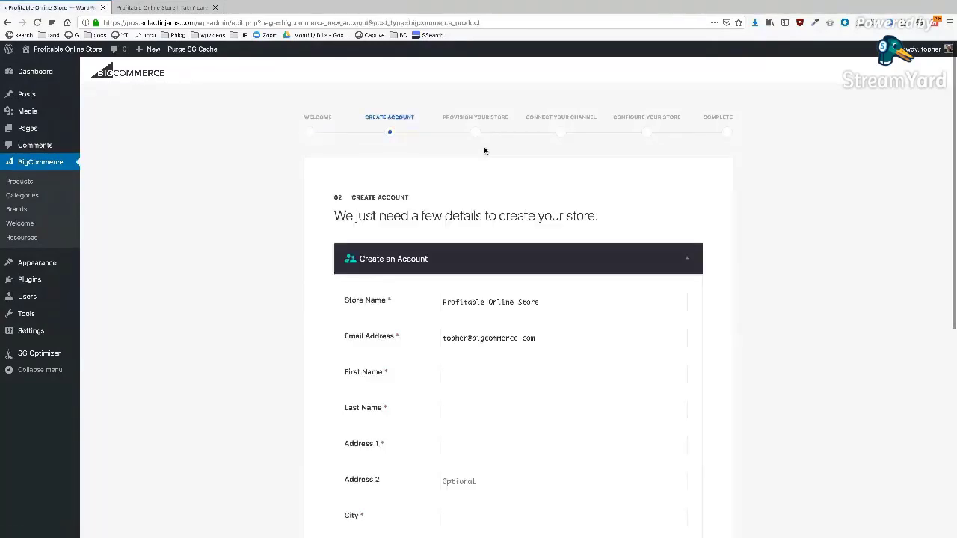
scroll(546, 265, down, 5)
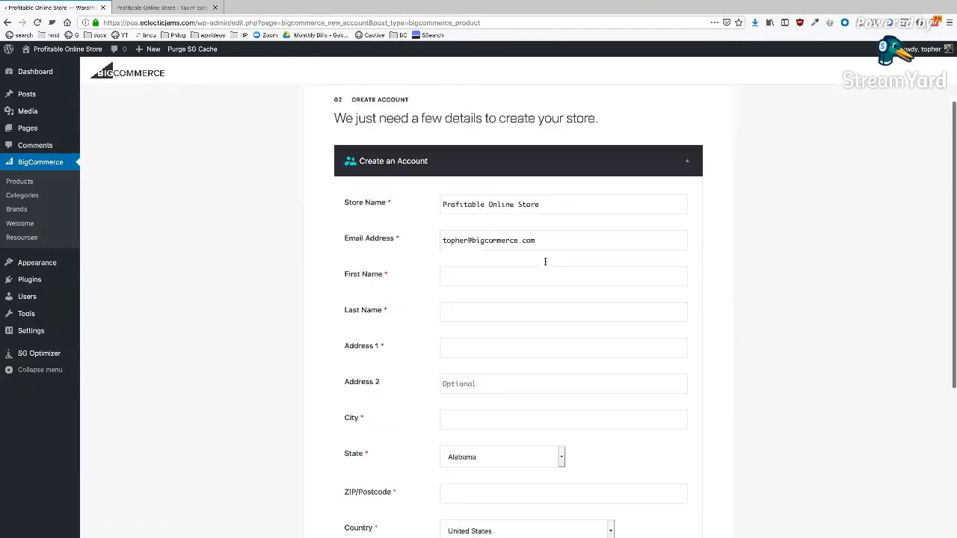
scroll(546, 249, up, 3)
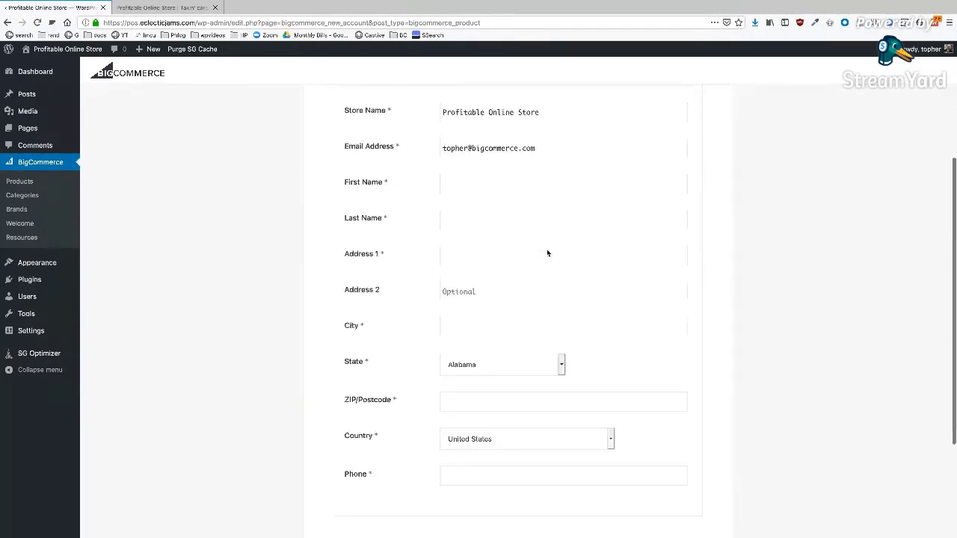
click(490, 207)
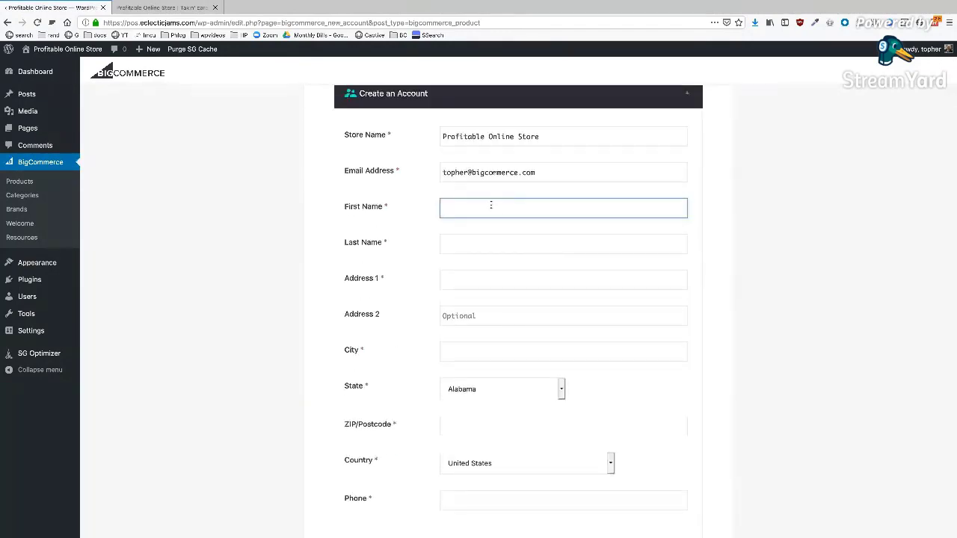
key(Tab)
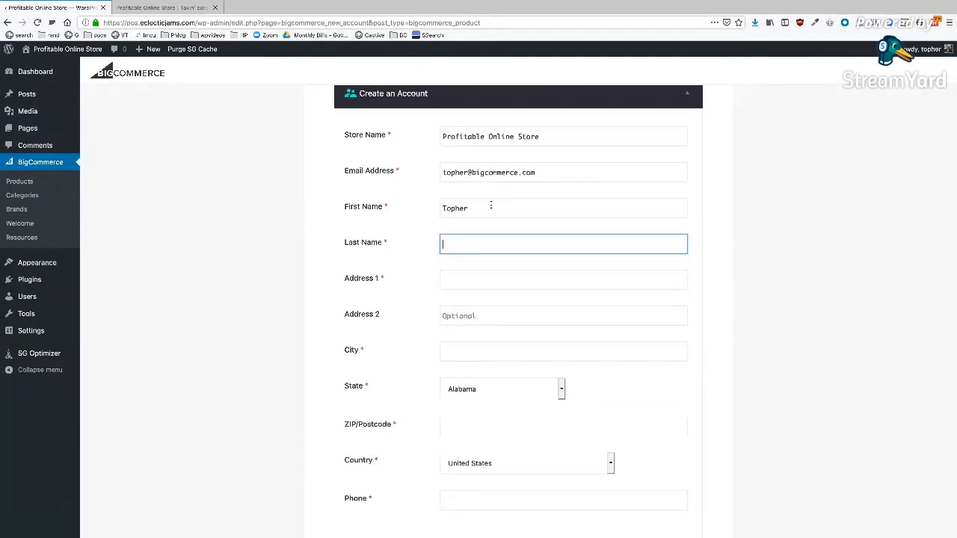
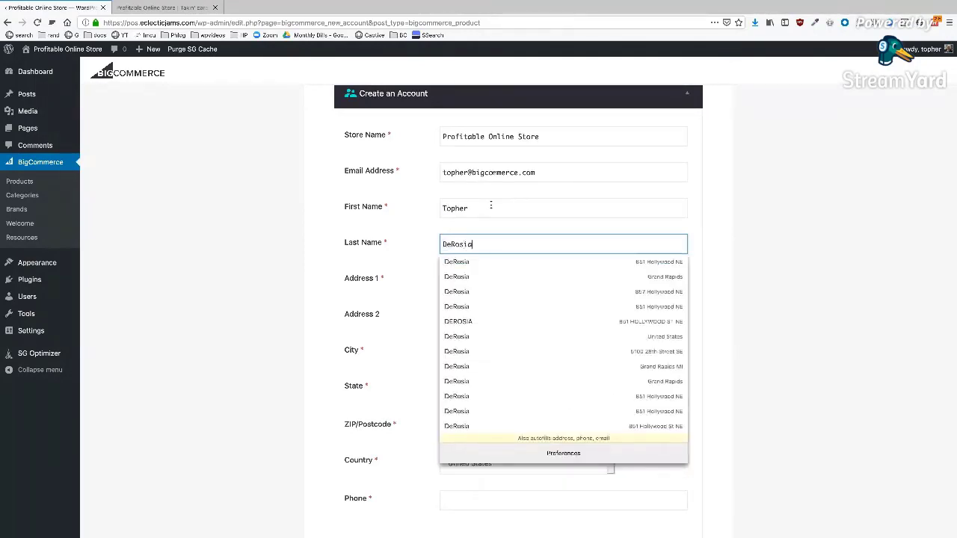
key(Tab)
text(123 There)
- Enter the city, state, ZIP code and a phone number, then submit the account form
click(488, 352)
text(Grand Rapu)
key(BackSpace)
text(ids)
key(Tab)
text(mi)
key(Tab)
text(49505)
key(Tab)
key(Tab)
text(1234567890)
scroll(486, 352, down, 4)
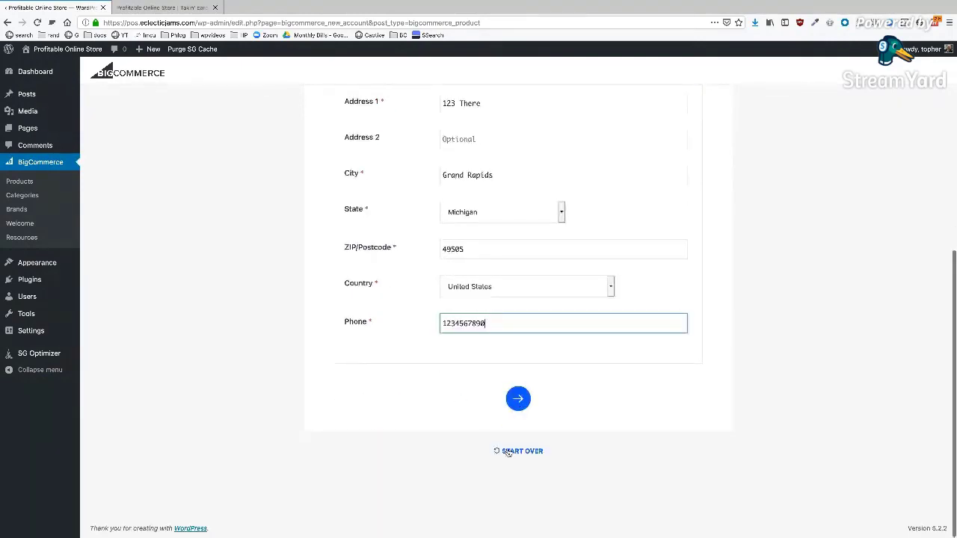
click(519, 399)
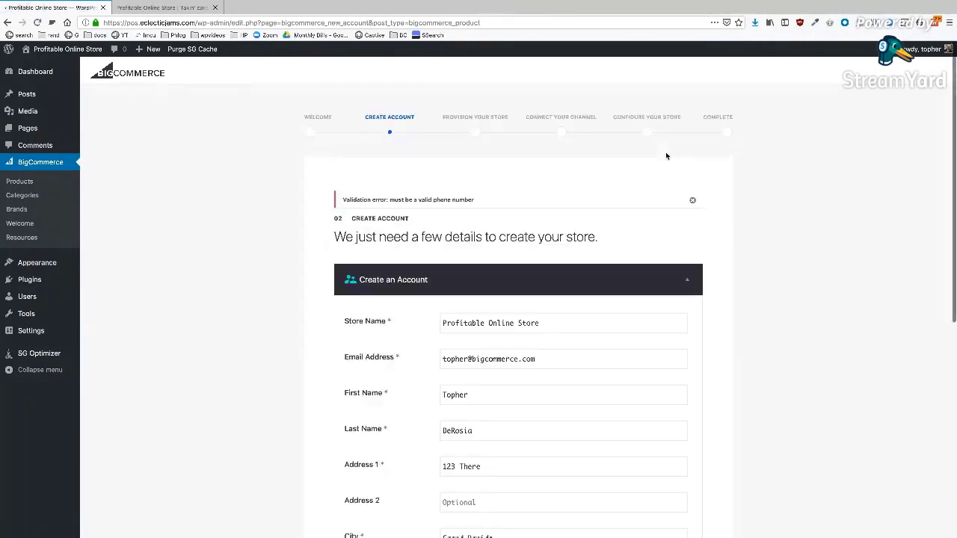
- Fix the rejected phone number and resubmit the BigCommerce account details
scroll(668, 156, down, 5)
click(445, 323)
text(4765)
click(515, 396)
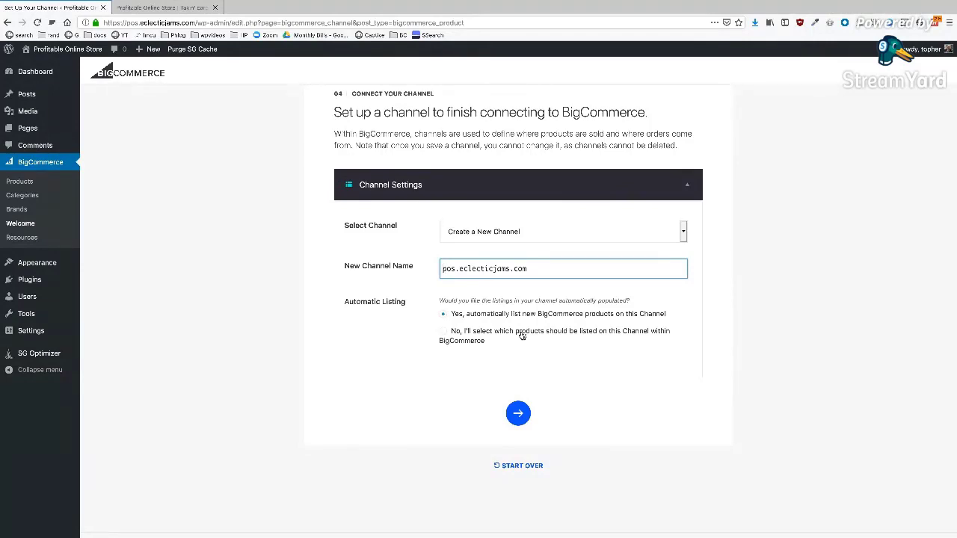
- Create the pos.eclecticjams.com channel with automatic product listing enabled
click(518, 413)
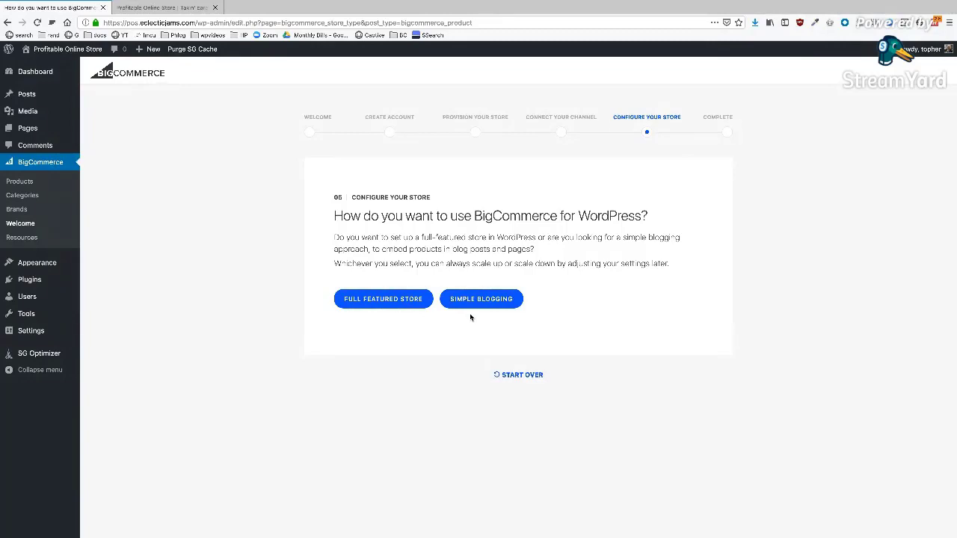
- Choose Full Featured Store and create a navigation menu named 'Ecommerce Menu' with all items included
click(368, 304)
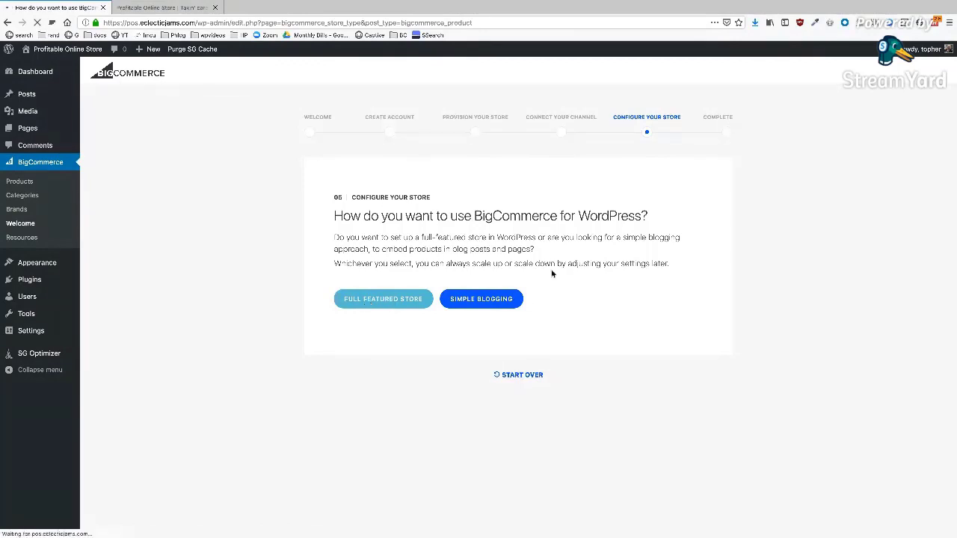
click(553, 290)
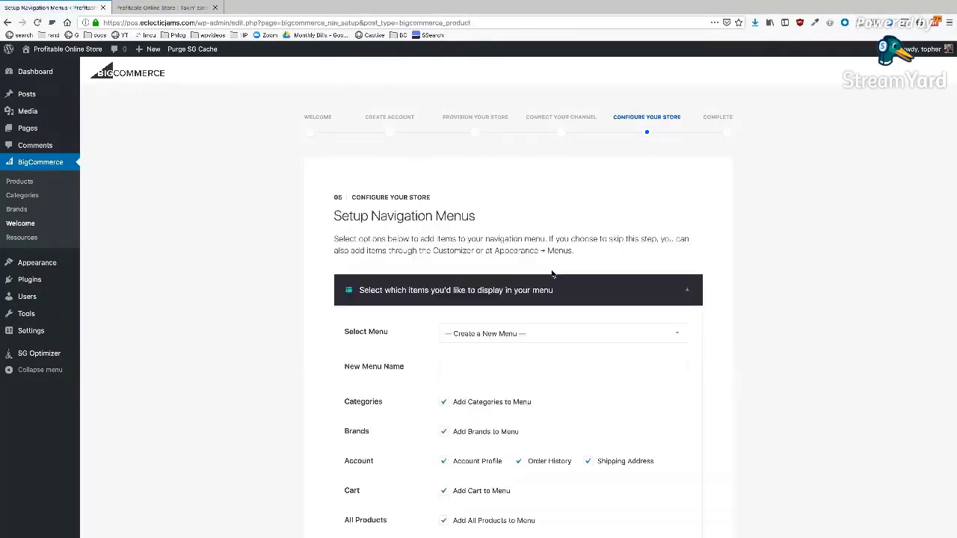
scroll(583, 213, down, 2)
scroll(583, 216, down, 1)
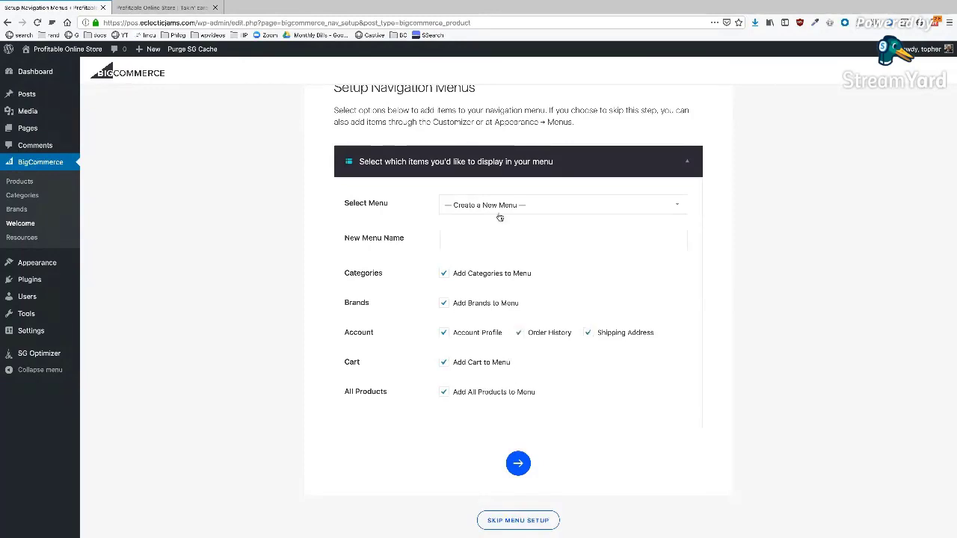
click(491, 238)
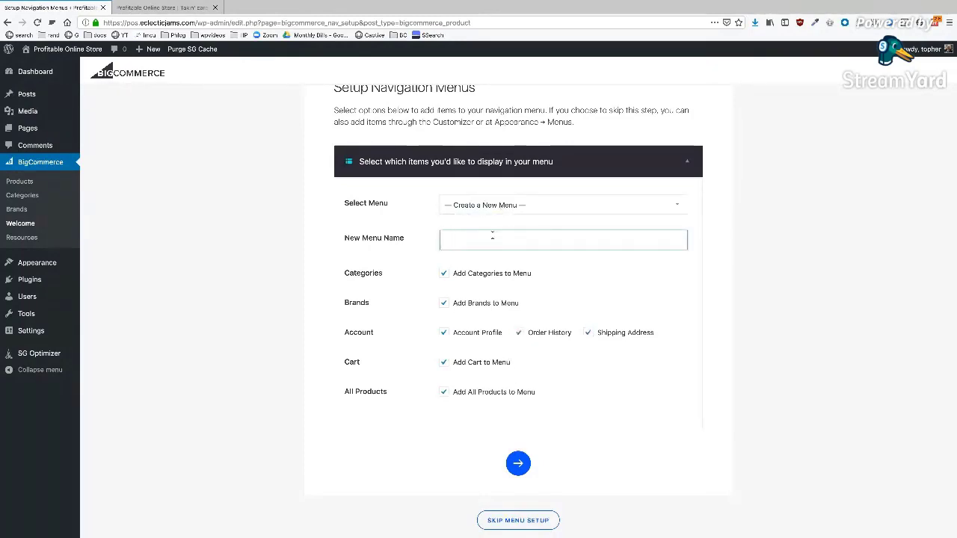
text(Ecommerce Menu)
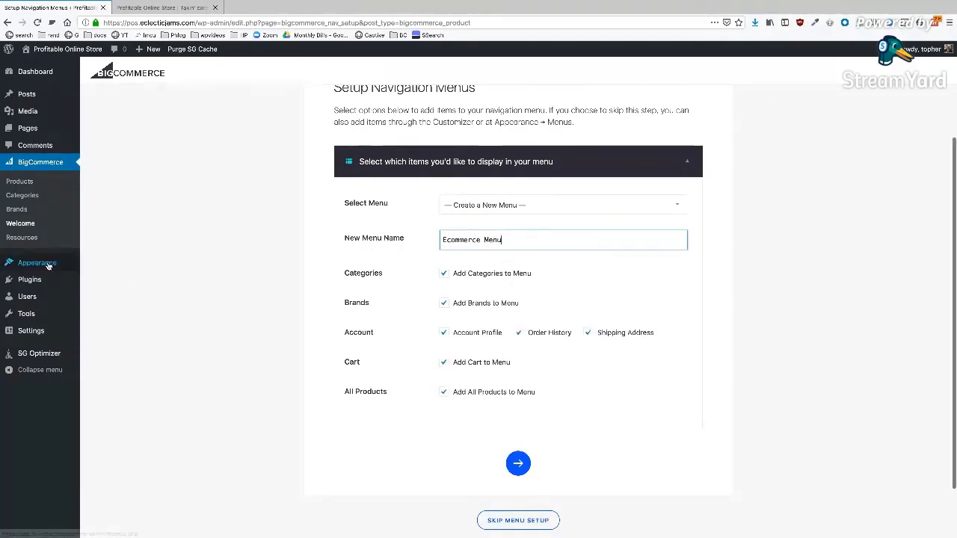
mouse_move(85, 263)
click(518, 464)
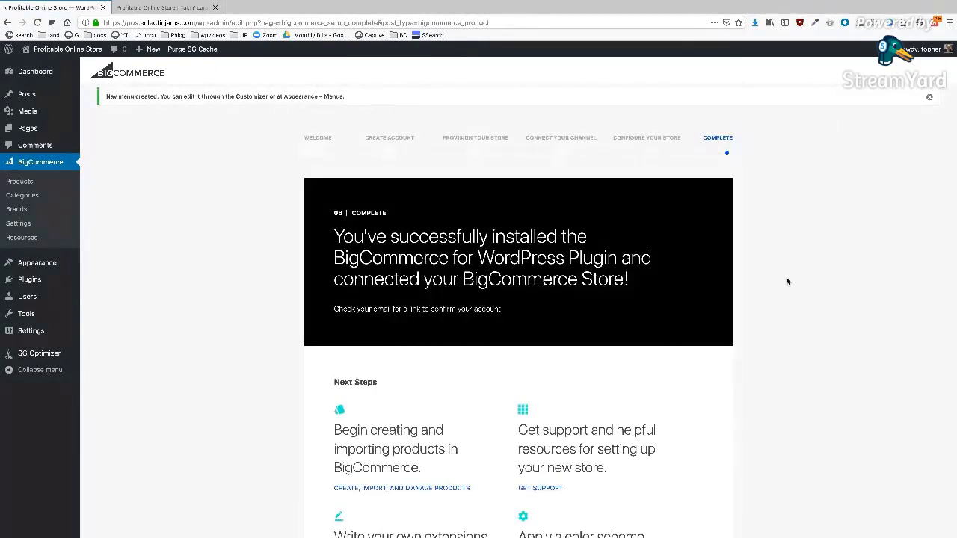
- Scroll the setup-complete page and go to BigCommerce > Products
scroll(786, 281, down, 3)
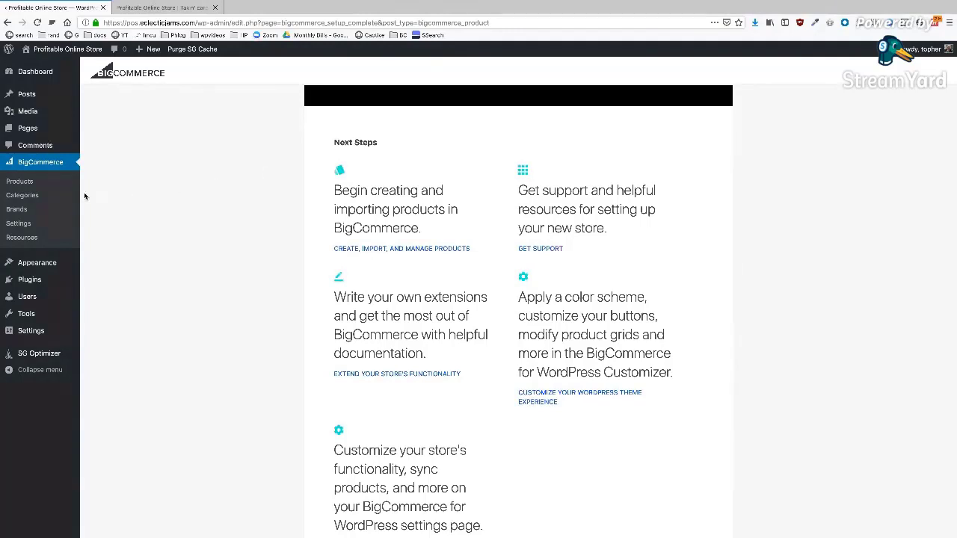
click(20, 184)
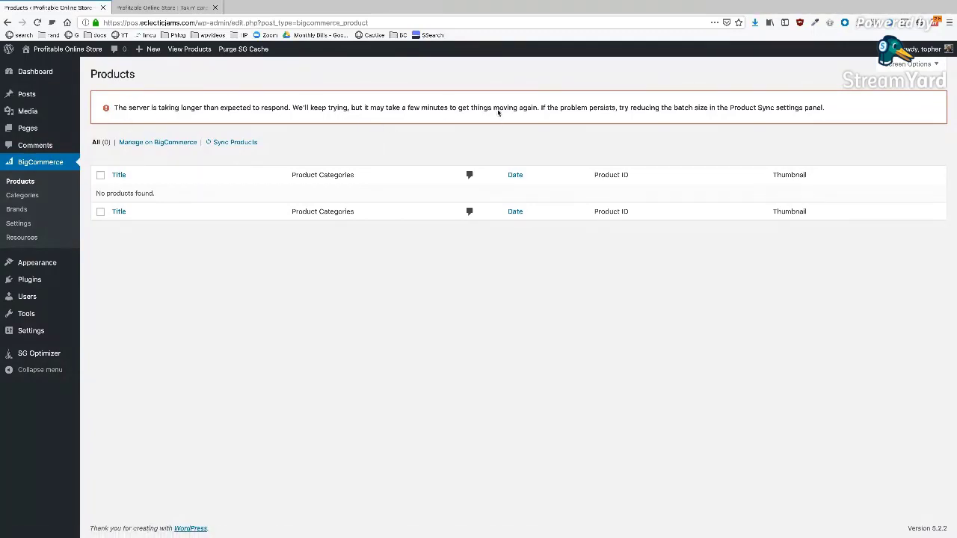
- Open the Product Sync section of BigCommerce Settings, keeping sync frequency at Five Minutes
triple_click(454, 105)
click(470, 121)
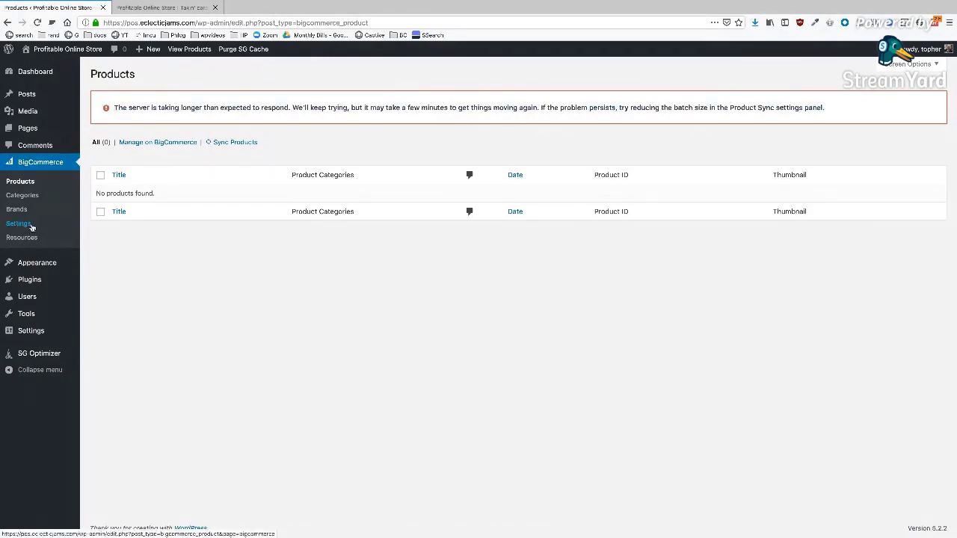
click(17, 227)
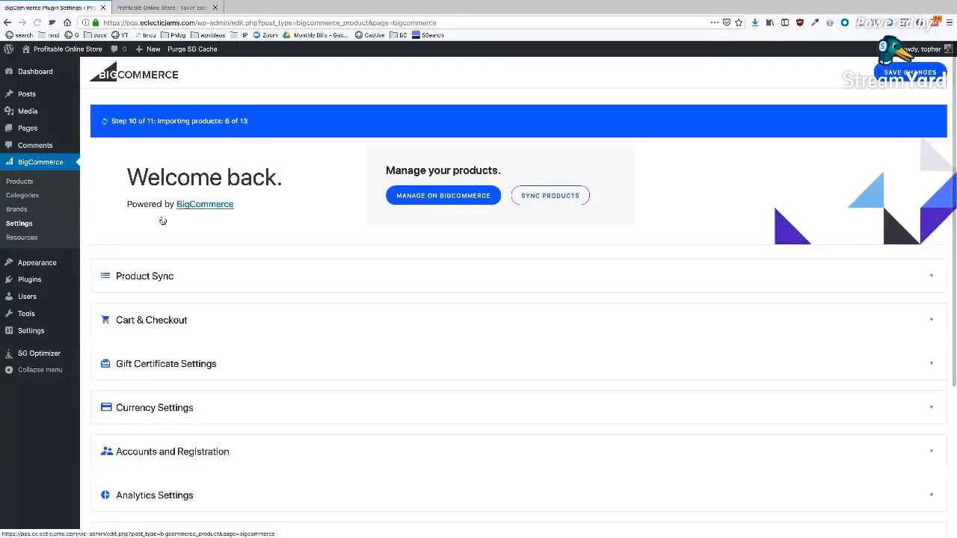
click(169, 276)
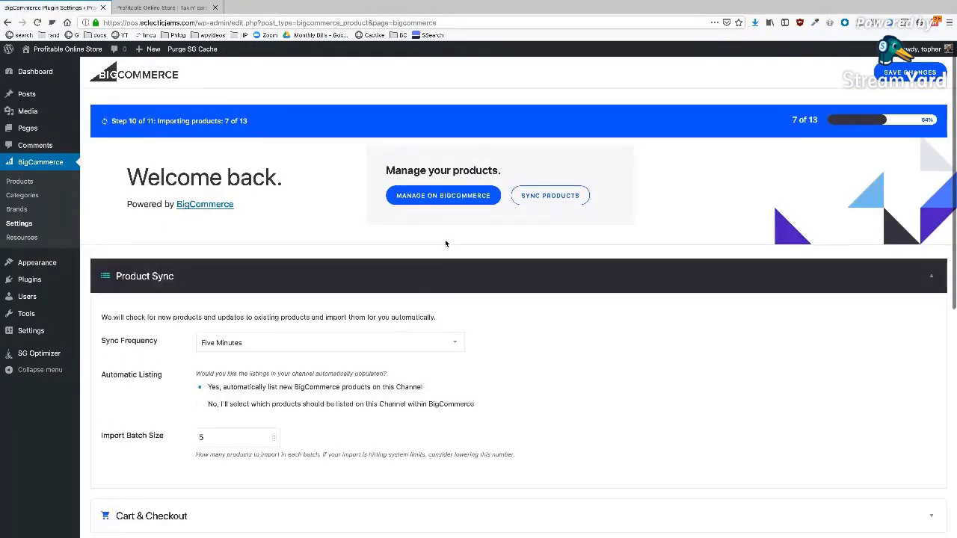
scroll(446, 243, down, 3)
scroll(534, 180, up, 1)
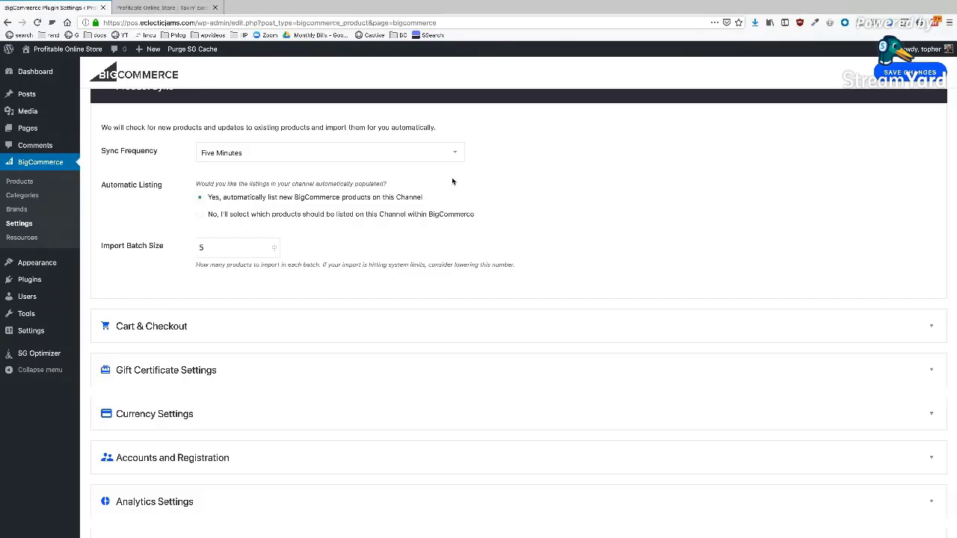
click(340, 152)
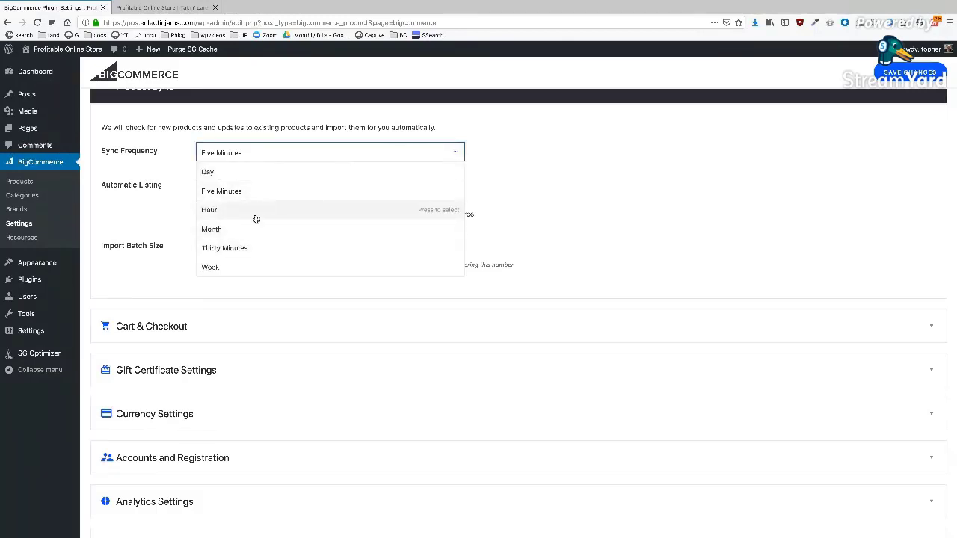
click(305, 188)
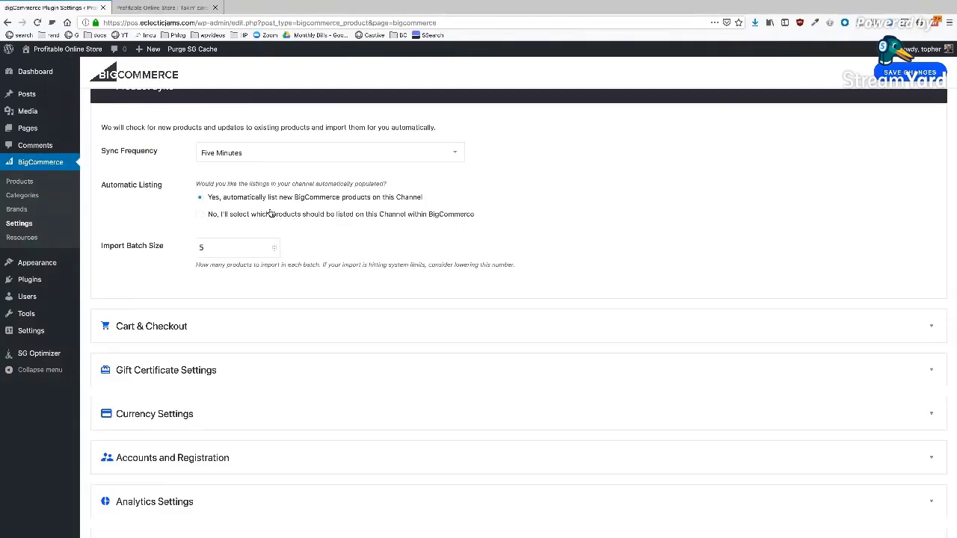
- Lower the Import Batch Size from 5 to 2, leaving sync frequency unchanged
scroll(530, 201, down, 2)
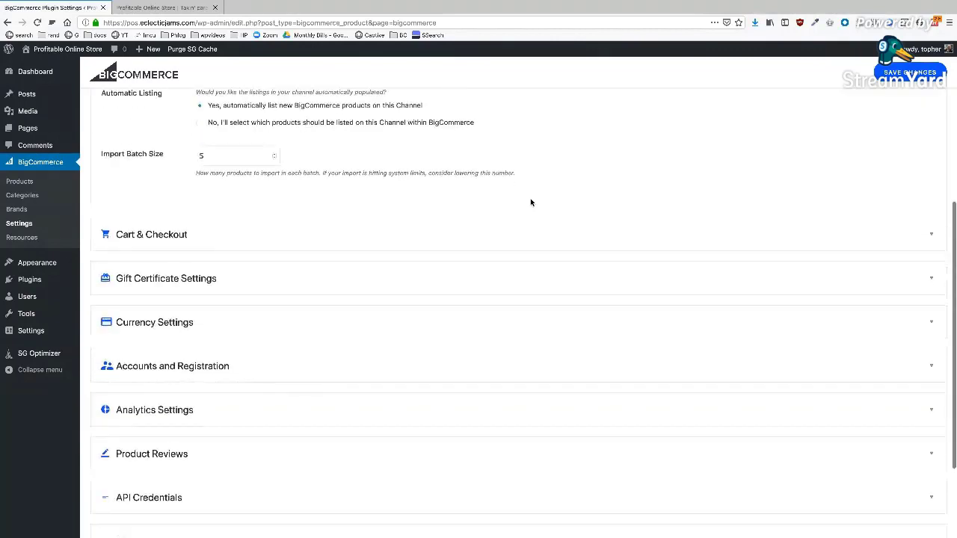
click(274, 158)
click(273, 158)
click(273, 160)
scroll(541, 158, down, 2)
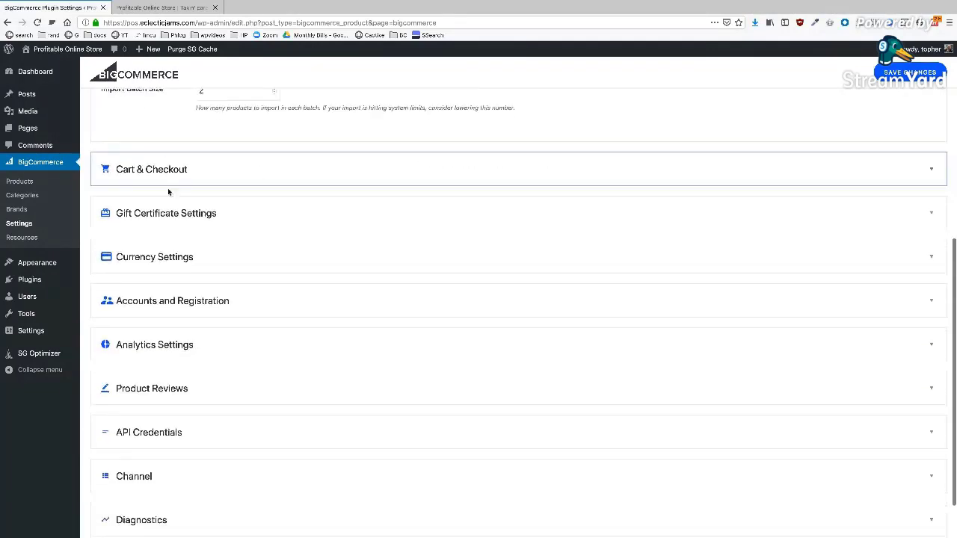
scroll(353, 164, up, 5)
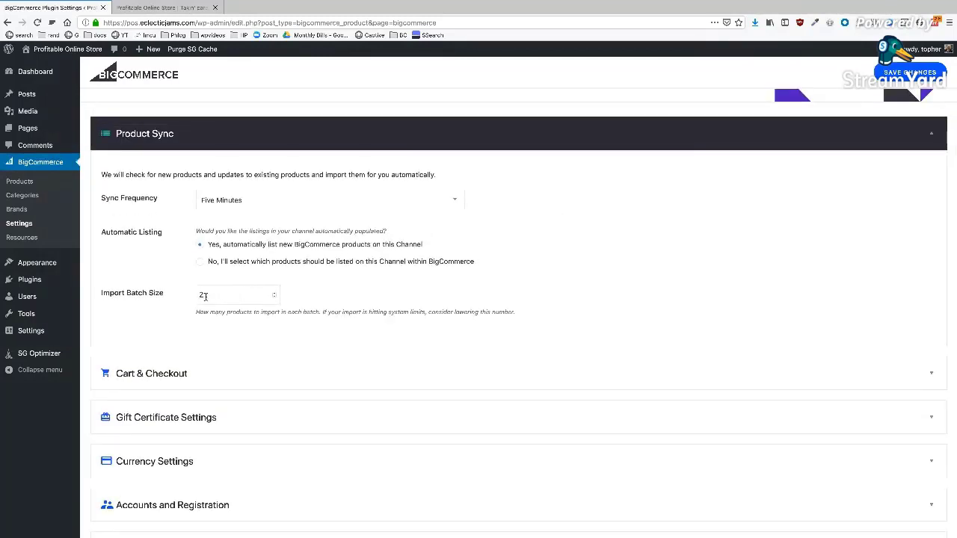
click(248, 202)
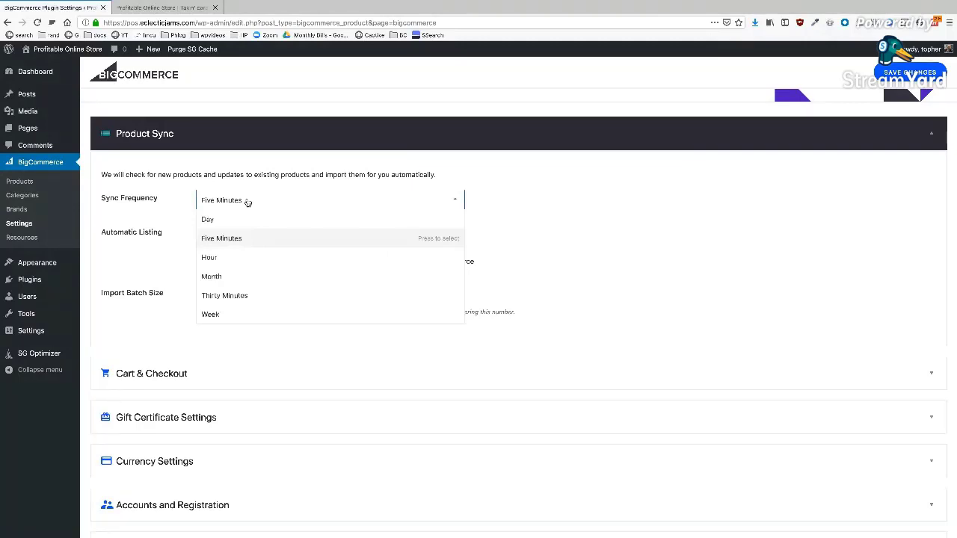
click(247, 202)
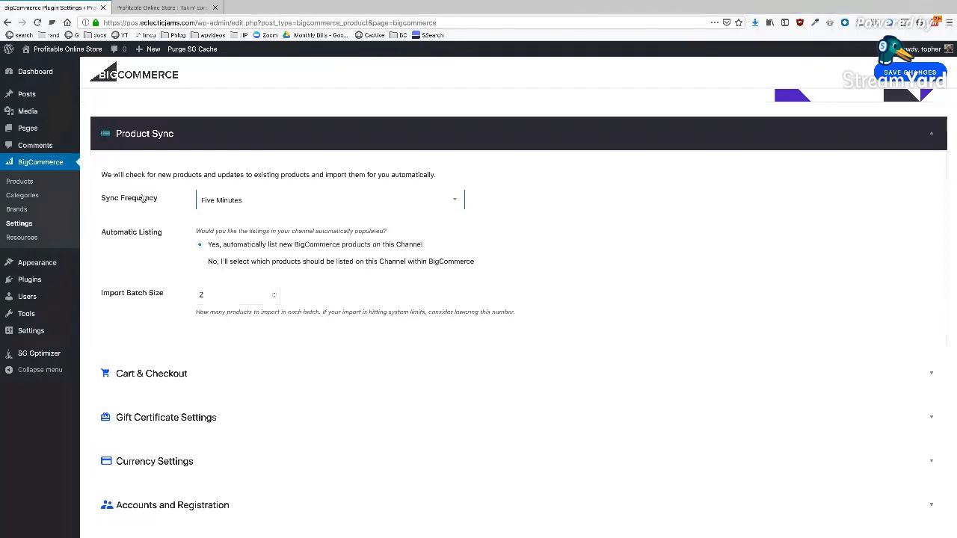
scroll(261, 201, up, 3)
scroll(261, 151, down, 4)
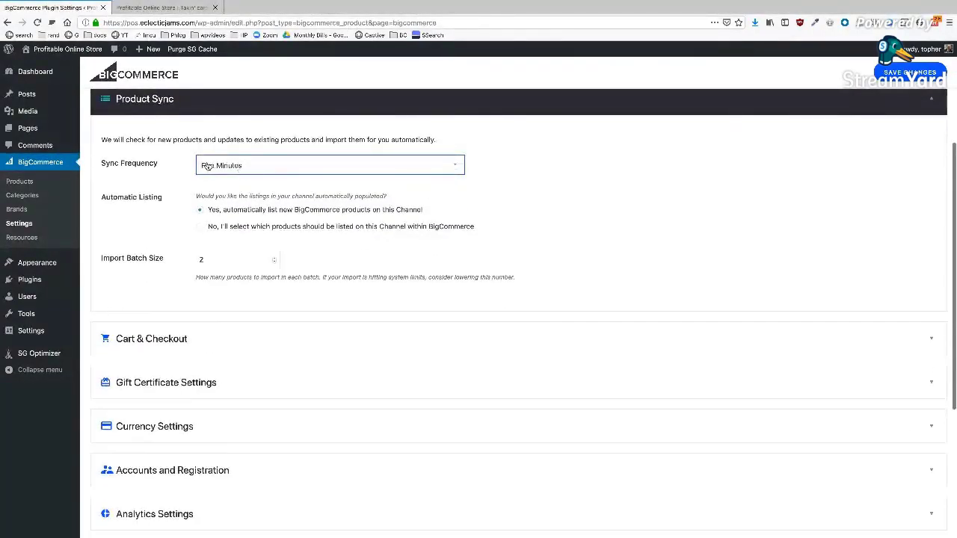
scroll(406, 167, down, 3)
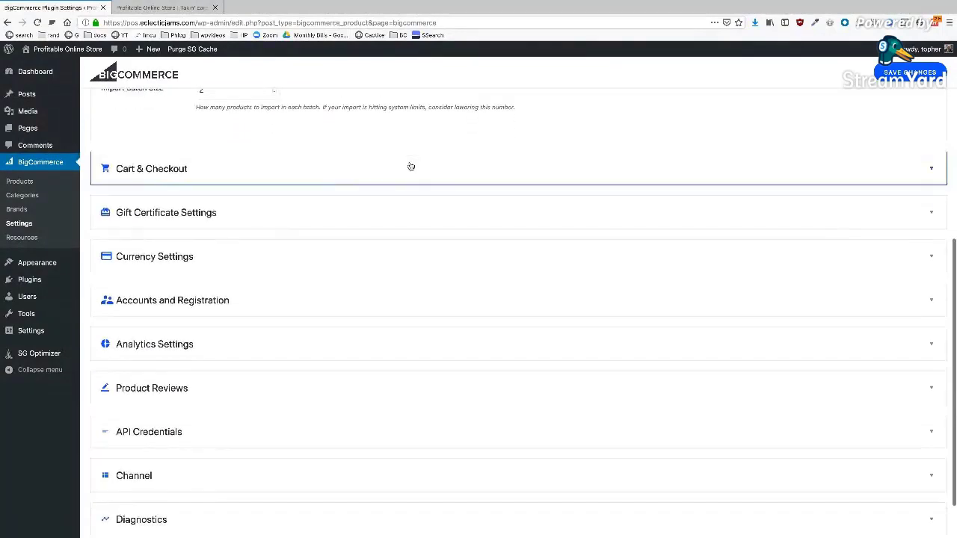
click(334, 178)
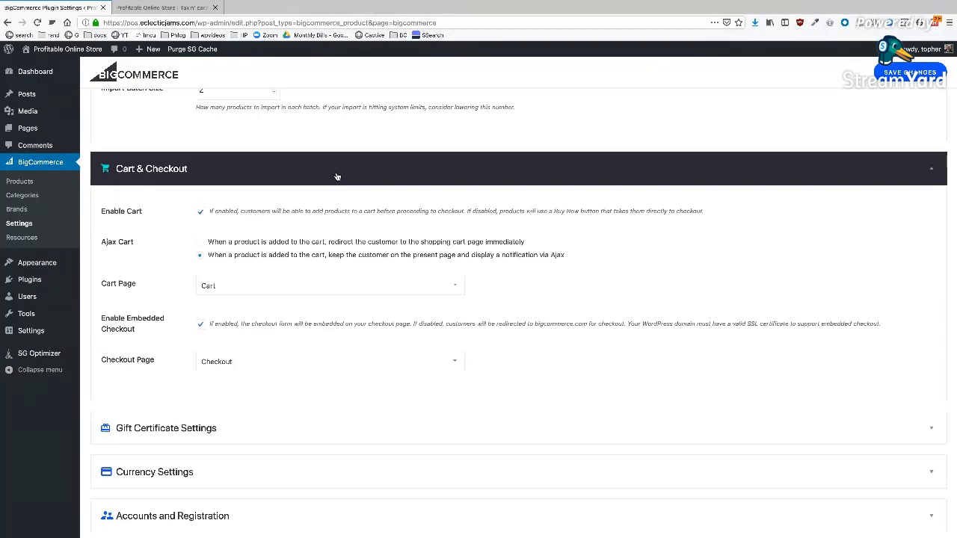
click(337, 176)
click(258, 212)
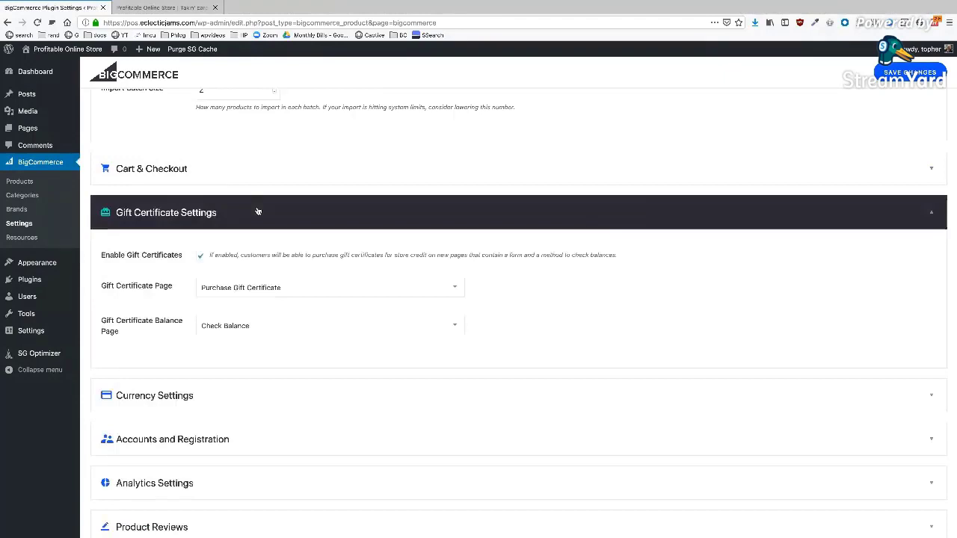
click(258, 212)
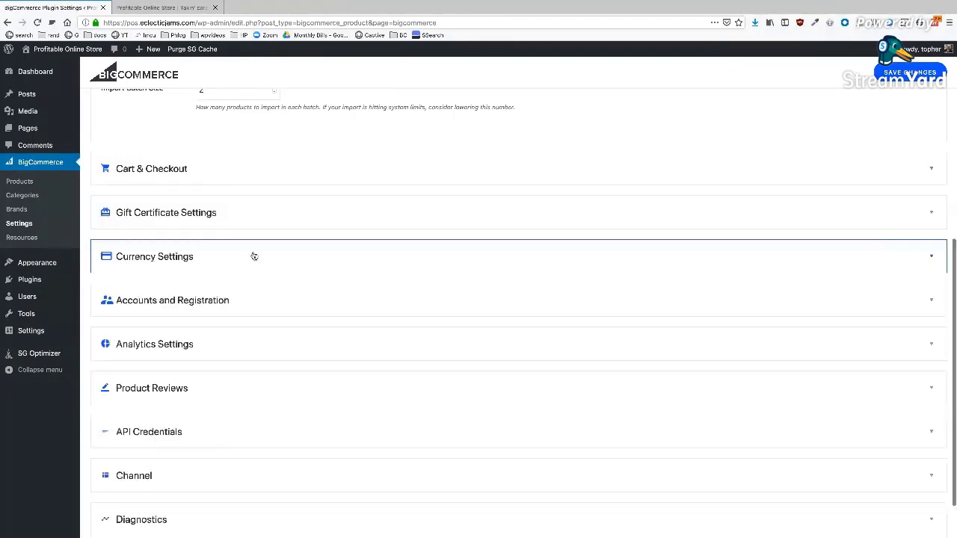
click(259, 258)
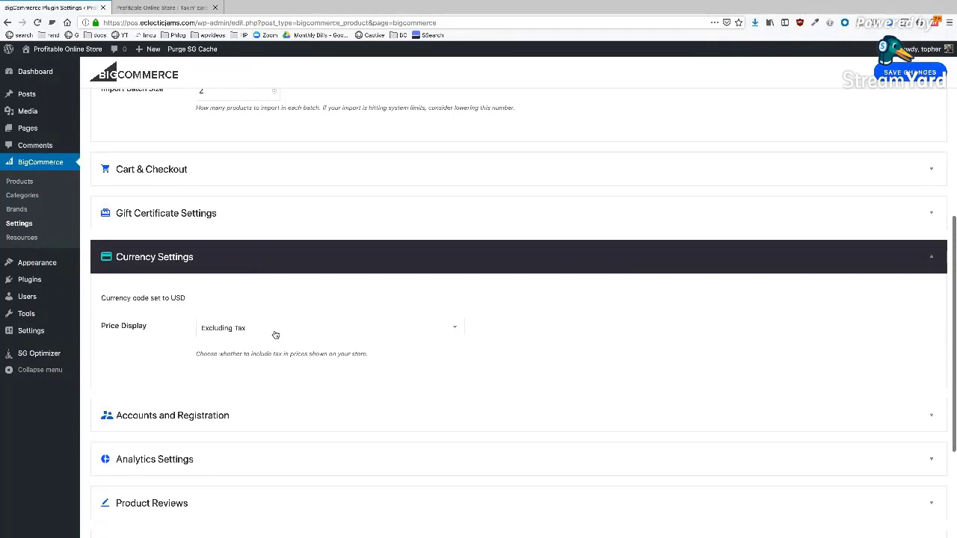
click(247, 267)
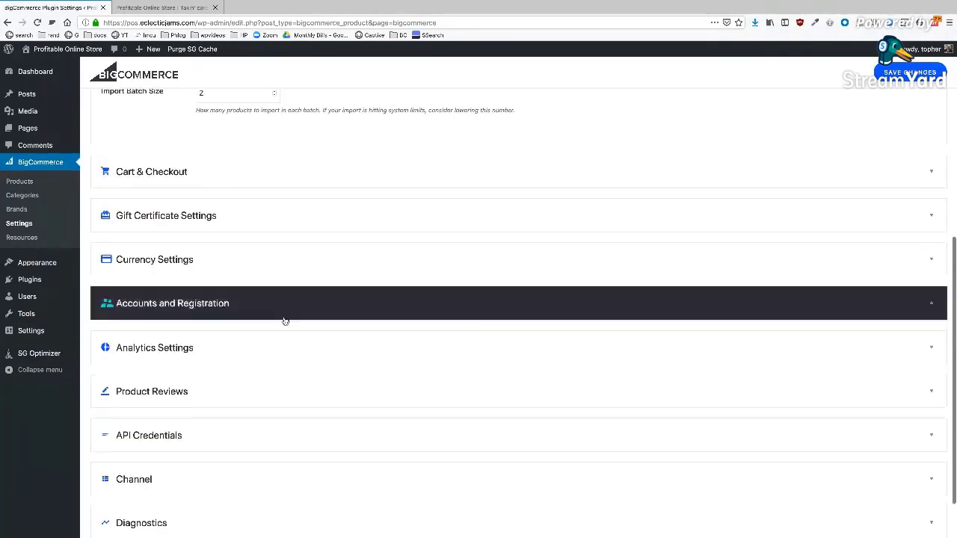
click(314, 303)
scroll(416, 379, down, 2)
scroll(416, 380, down, 3)
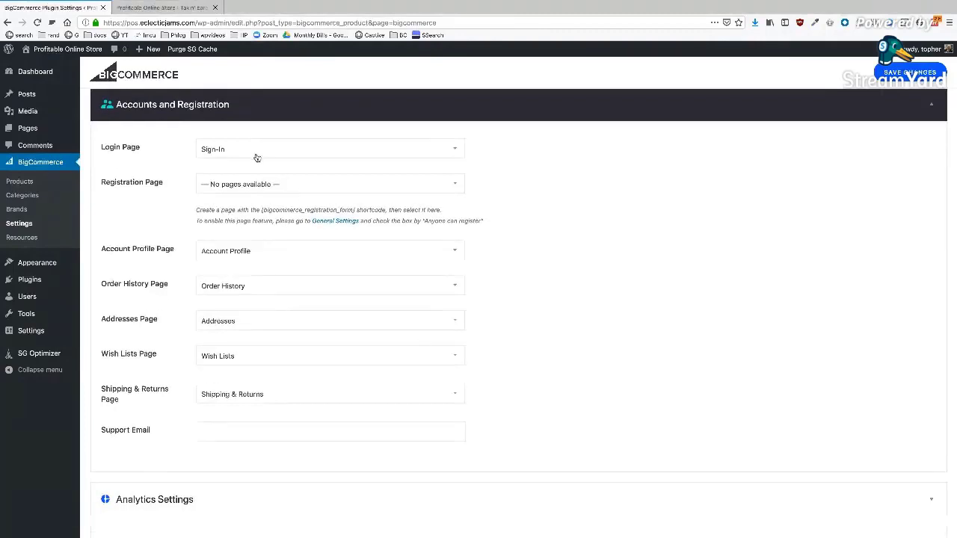
scroll(257, 155, up, 1)
click(254, 136)
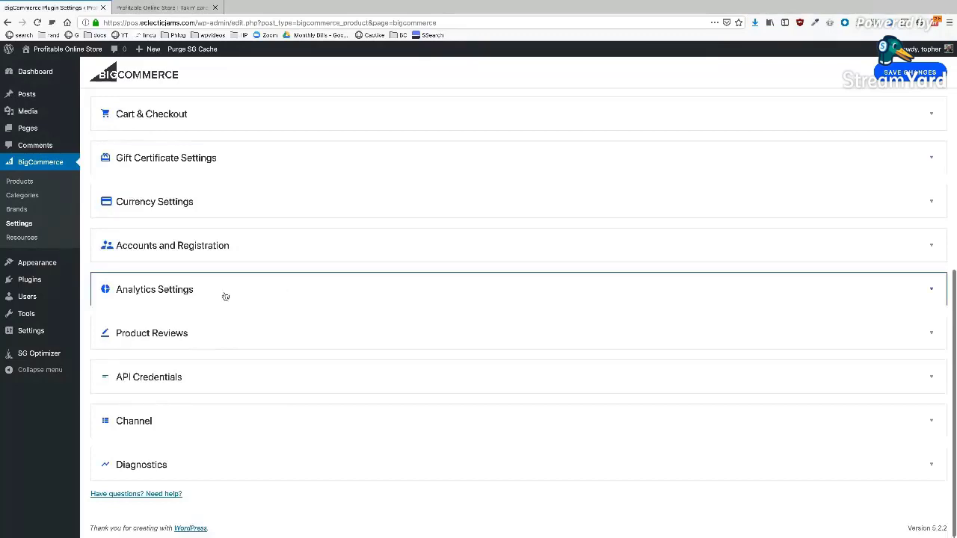
click(224, 296)
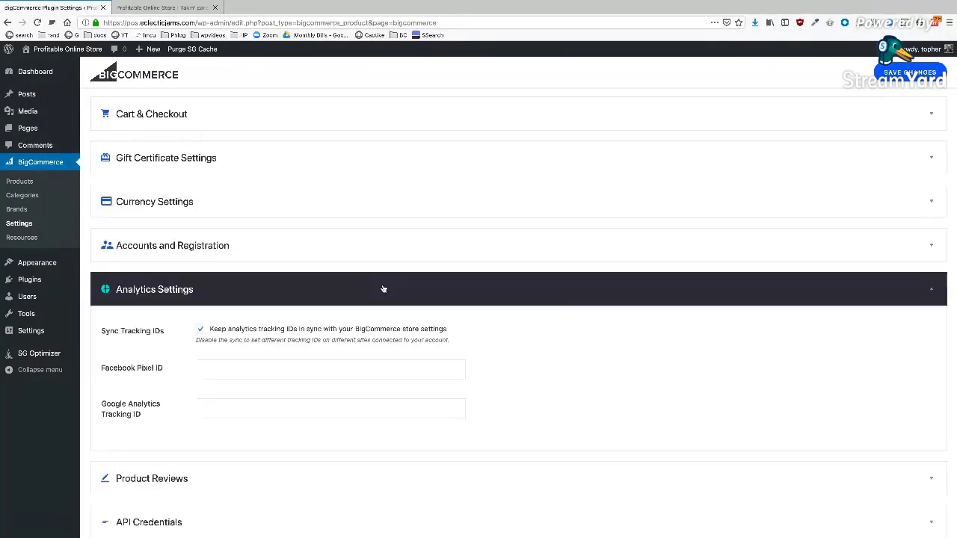
- Inspect the empty Facebook Pixel ID and Google Analytics Tracking ID fields in Analytics Settings
click(232, 372)
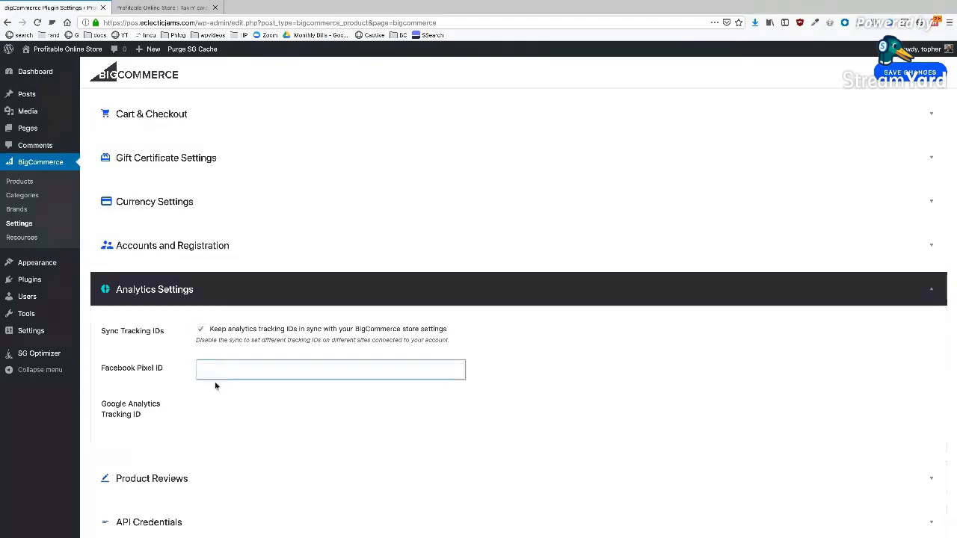
click(208, 410)
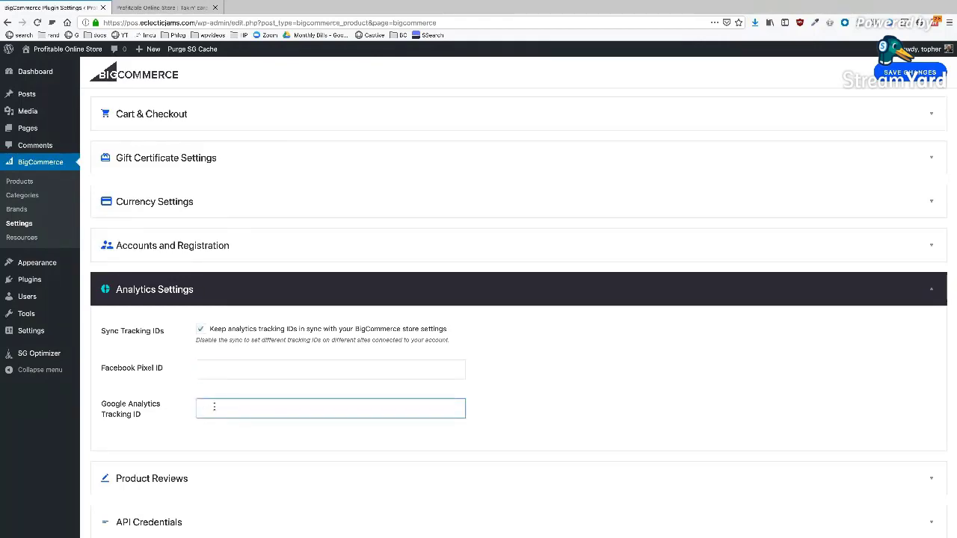
click(276, 374)
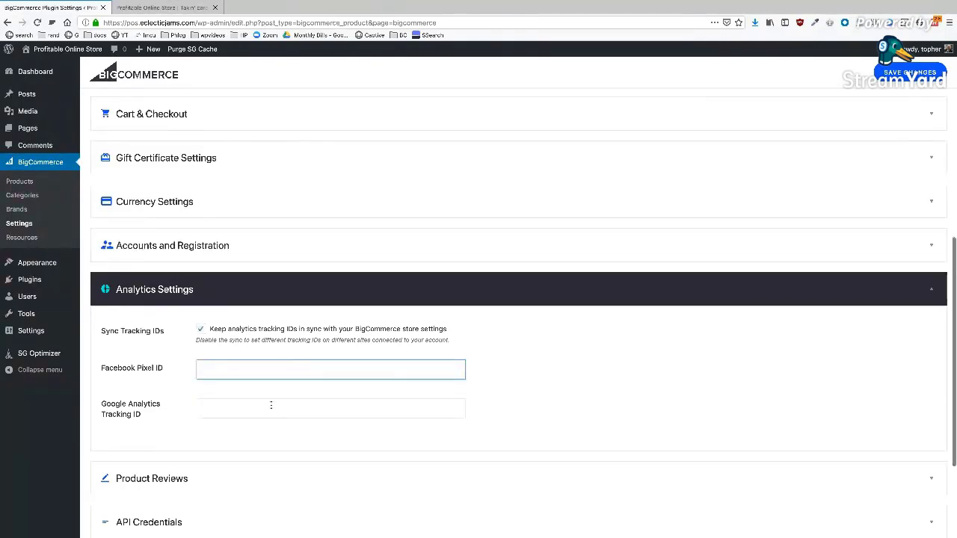
click(270, 405)
click(275, 374)
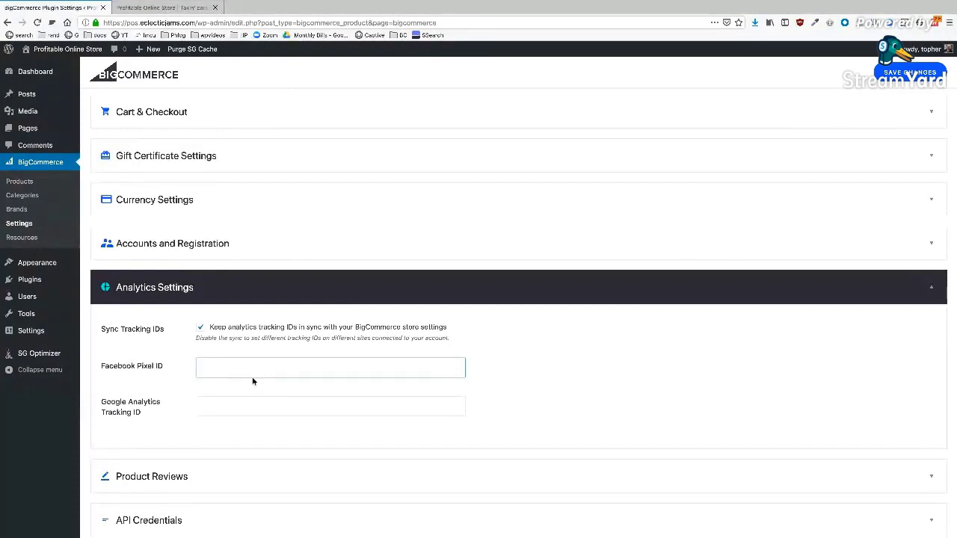
scroll(252, 378, down, 3)
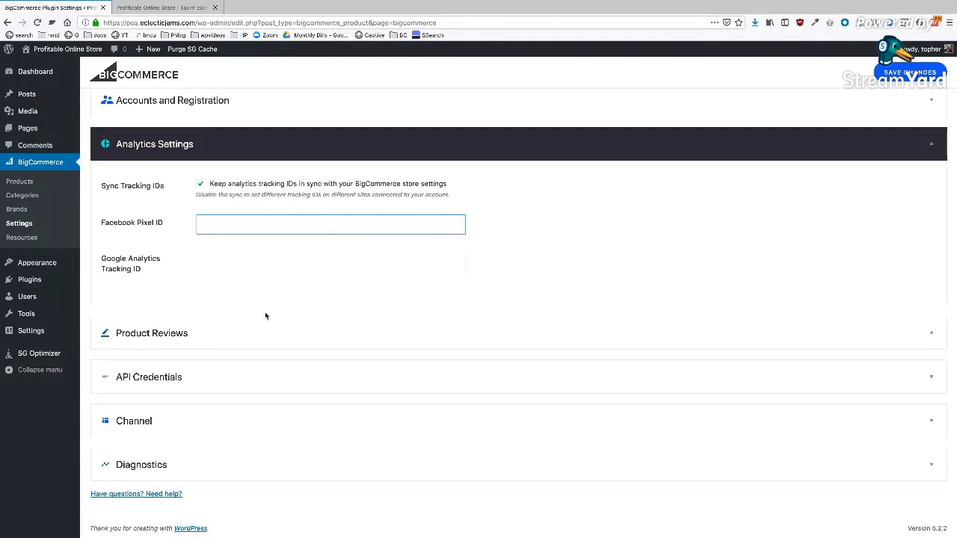
- Collapse Analytics Settings and review the Product Reviews and API Credentials sections
click(250, 342)
click(284, 143)
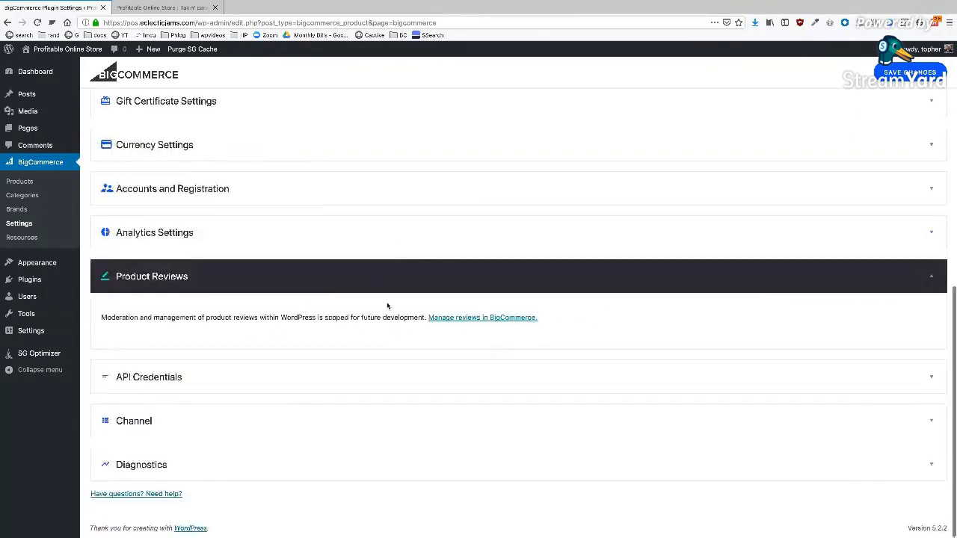
click(317, 274)
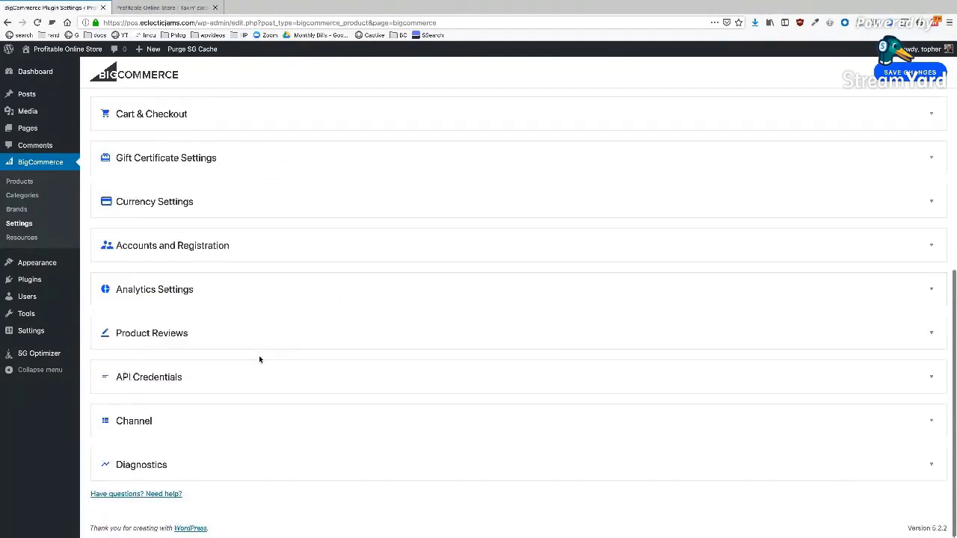
click(265, 380)
scroll(323, 376, down, 3)
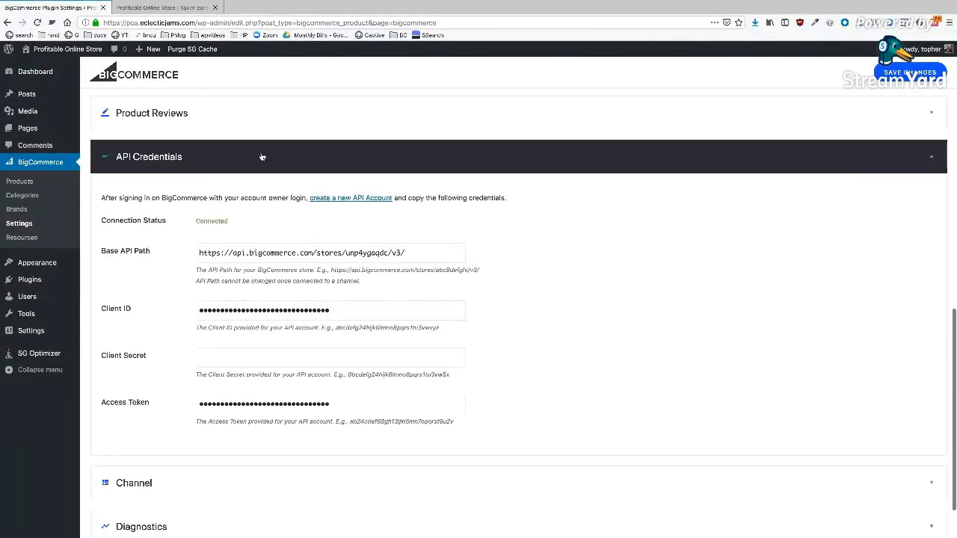
click(262, 157)
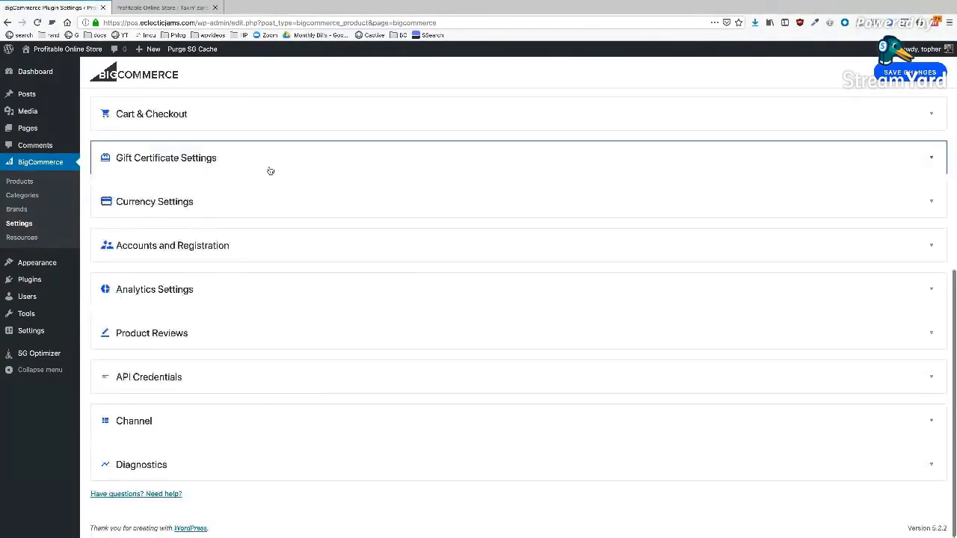
- Review the Channel and Diagnostics sections, then go to BigCommerce > Products
click(264, 424)
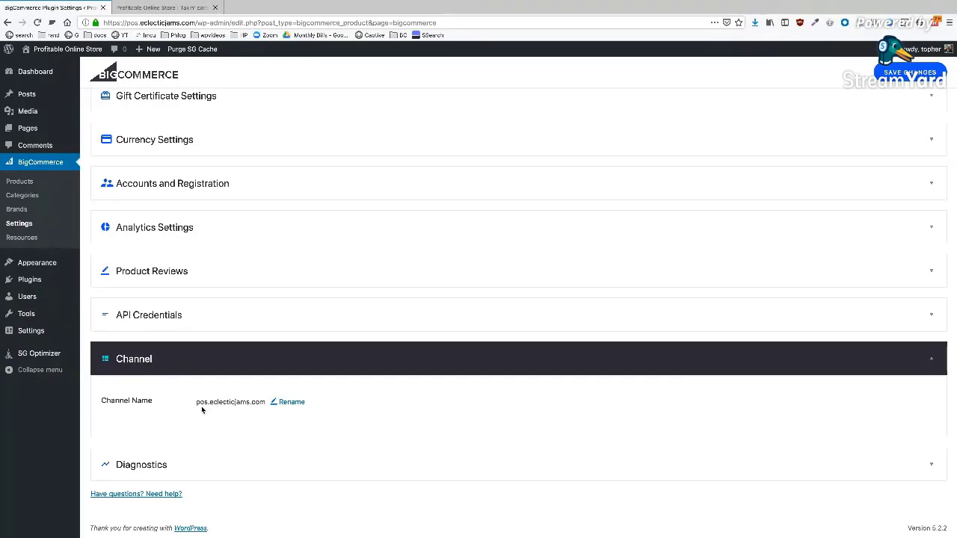
click(220, 366)
click(257, 464)
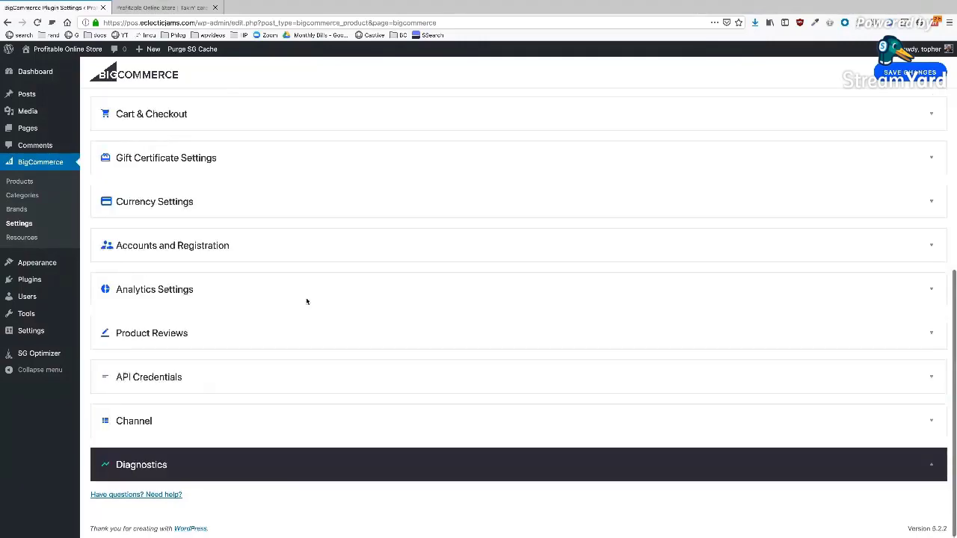
scroll(307, 302, down, 3)
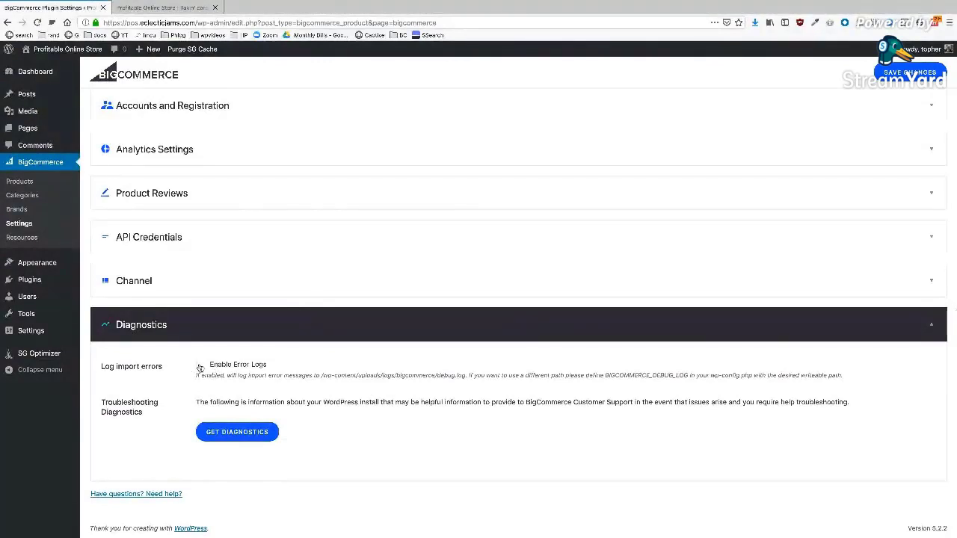
scroll(386, 372, up, 2)
scroll(386, 373, up, 6)
click(51, 194)
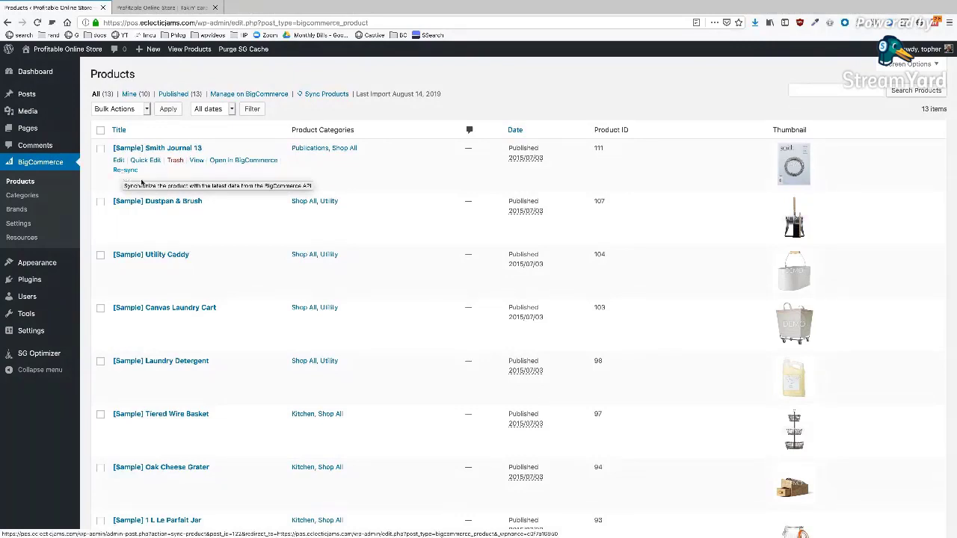
- Re-sync [Sample] Smith Journal 13 from BigCommerce, then go back to BigCommerce Settings
click(125, 171)
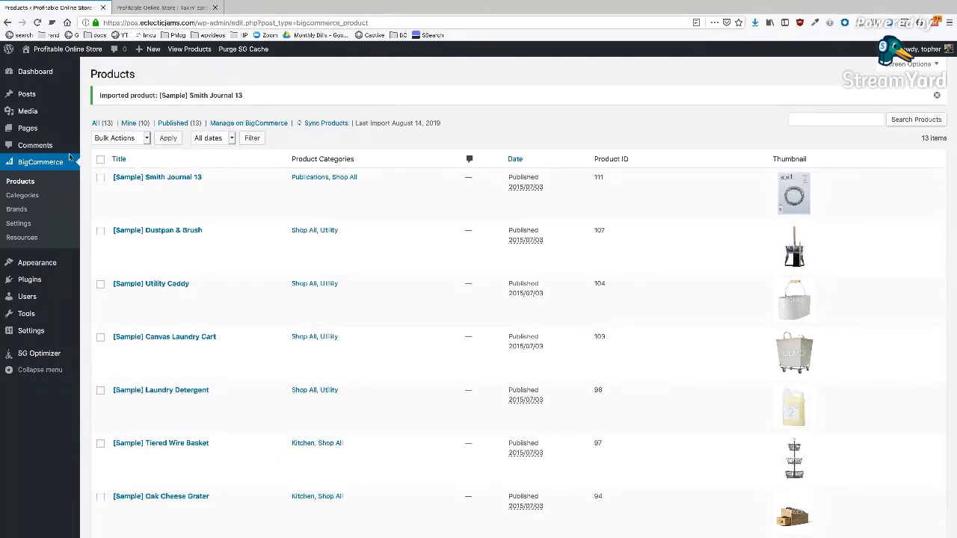
click(22, 237)
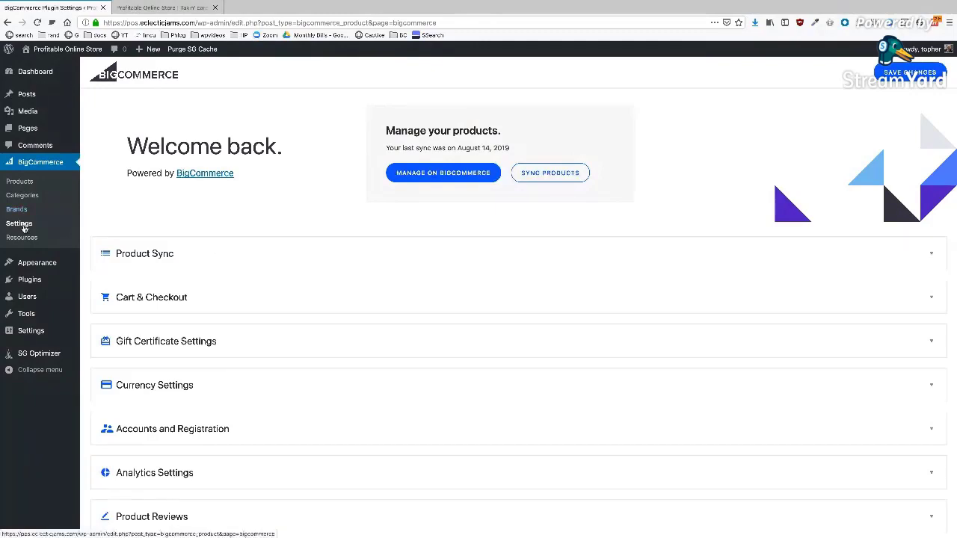
- Expand Gift Certificate Settings, then bring up the All Pages list of site pages
click(275, 324)
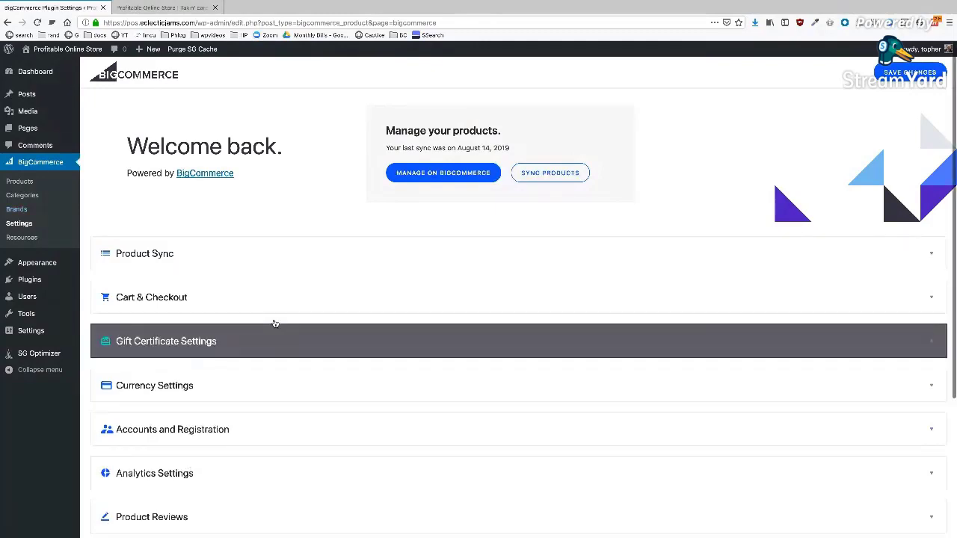
scroll(301, 359, down, 3)
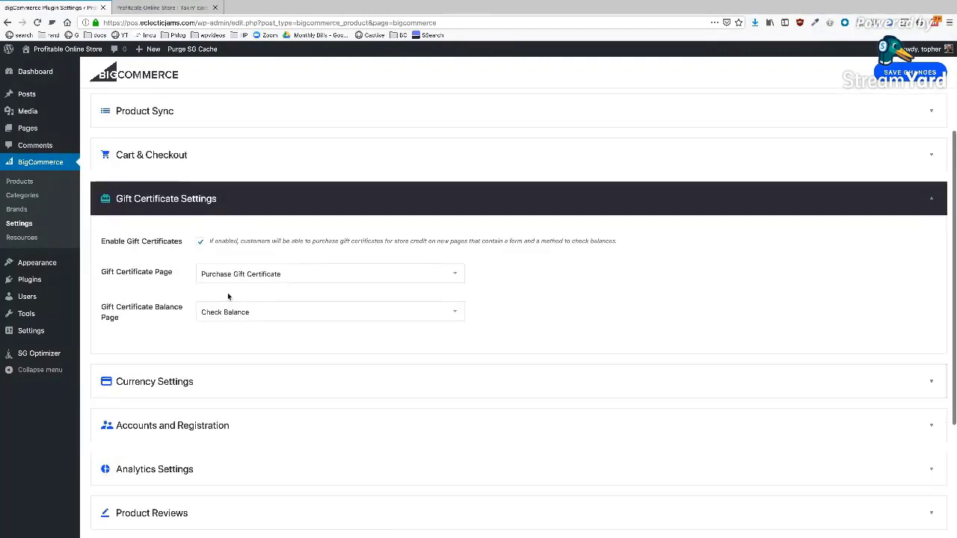
click(28, 129)
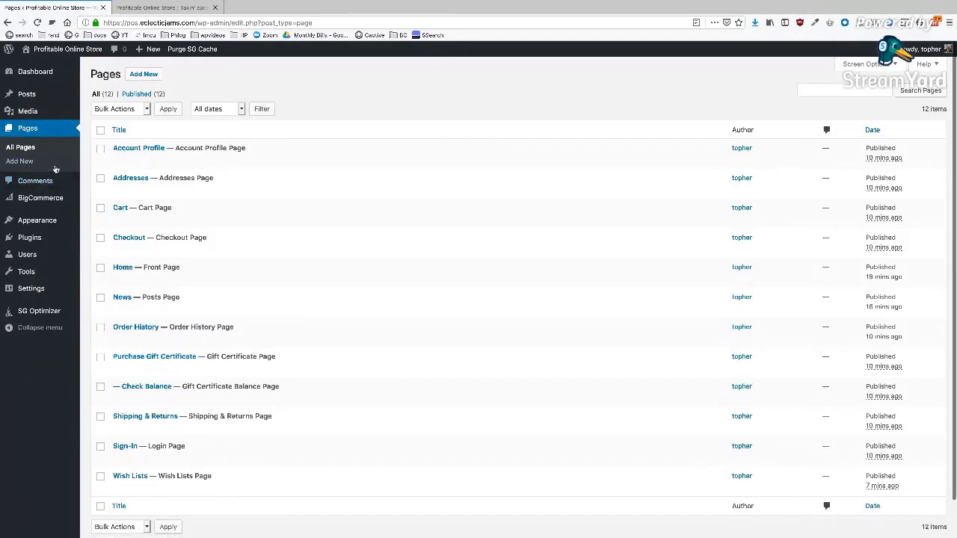
- In BigCommerce Settings, keep Purchase Gift Certificate as the gift certificate page and collapse the section
mouse_move(45, 199)
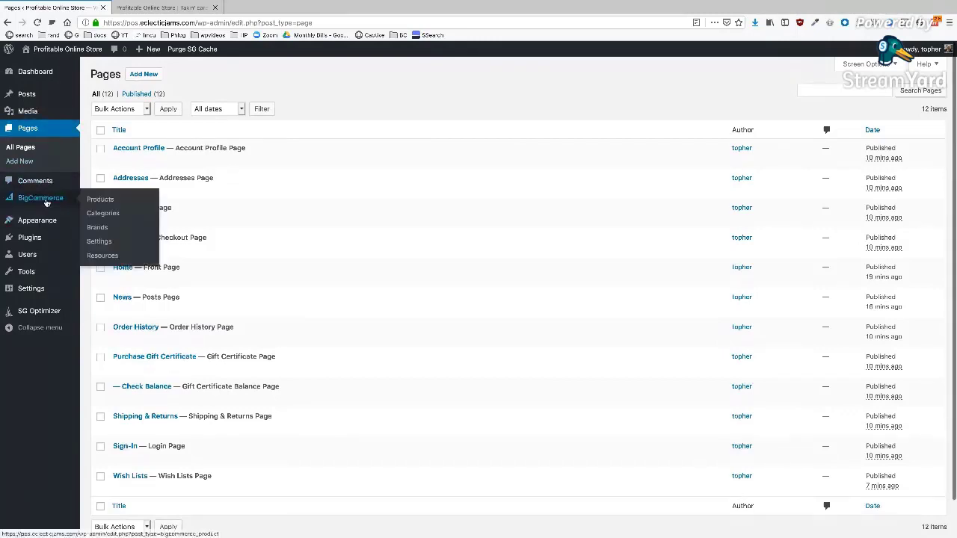
click(98, 243)
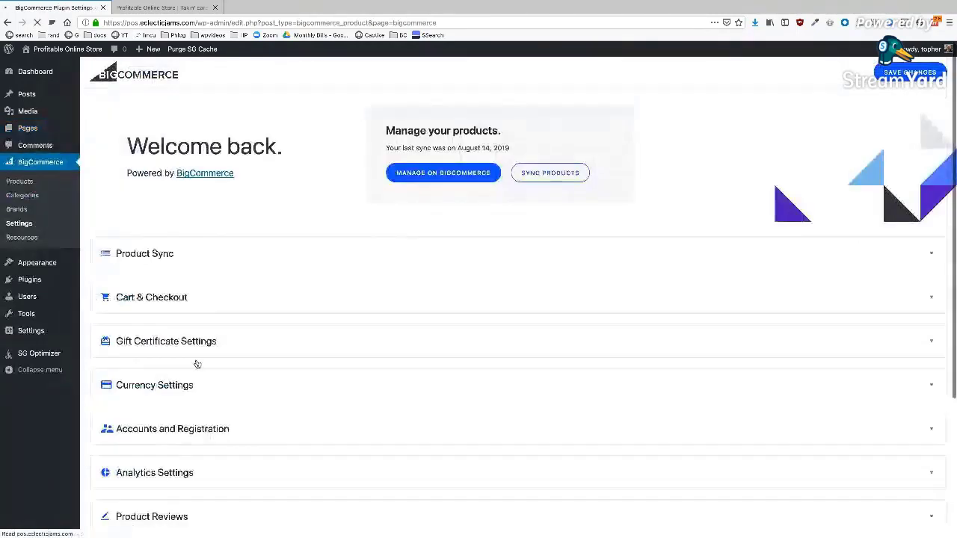
click(172, 346)
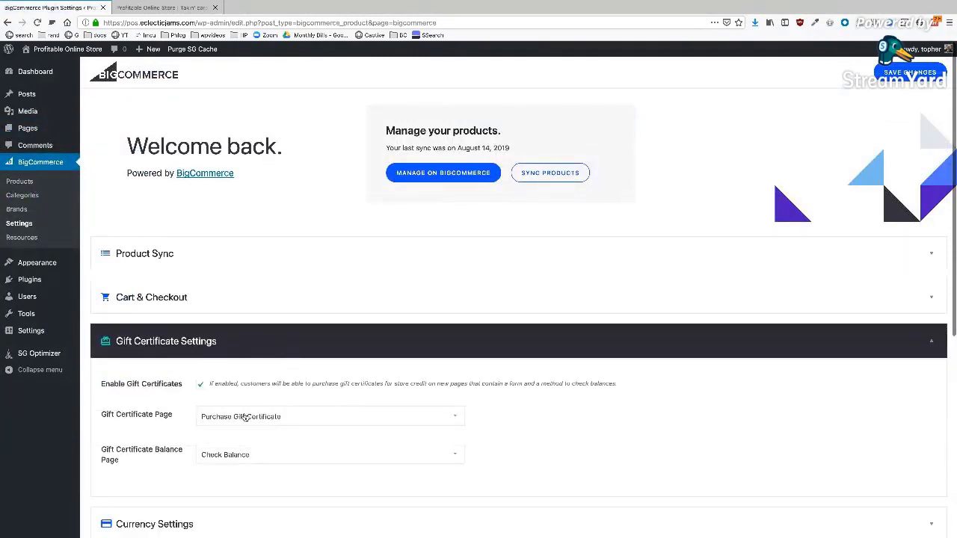
click(246, 417)
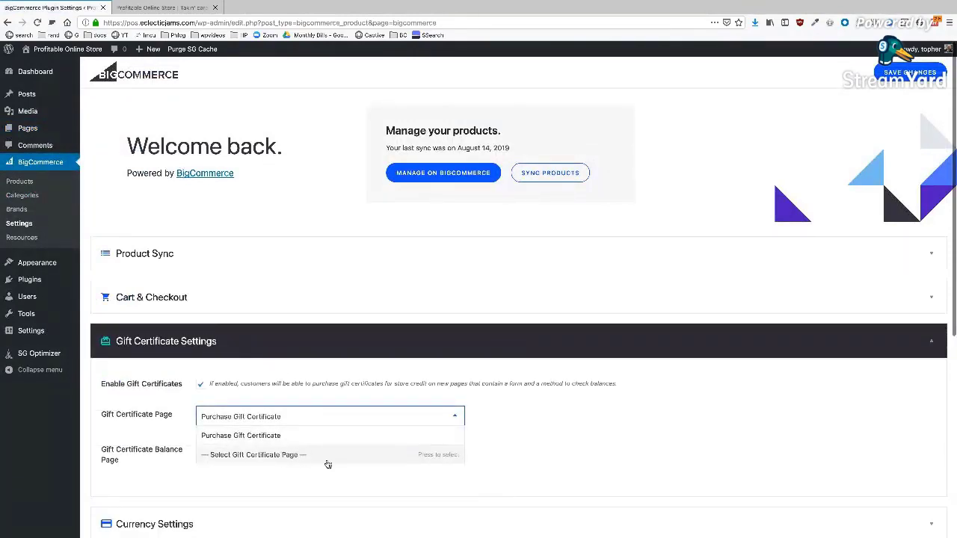
click(298, 365)
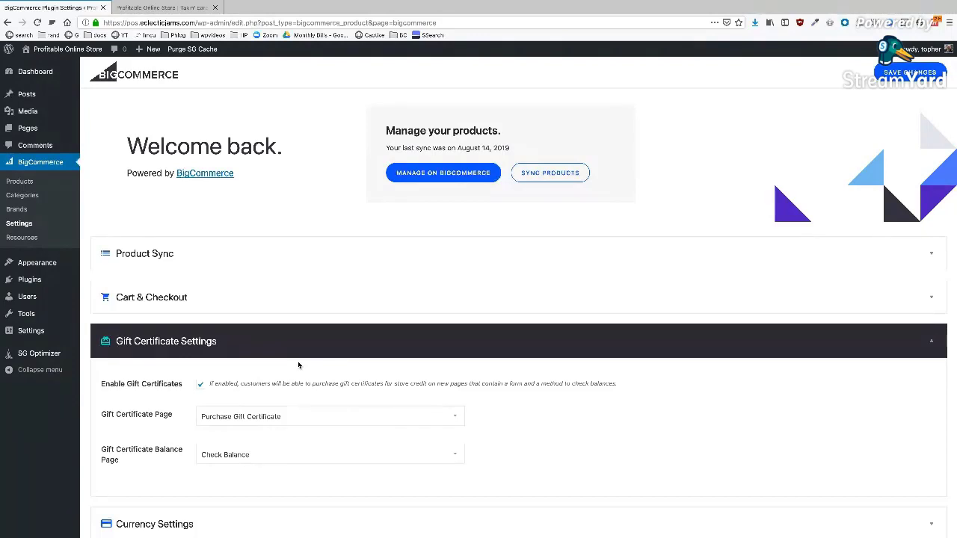
click(299, 349)
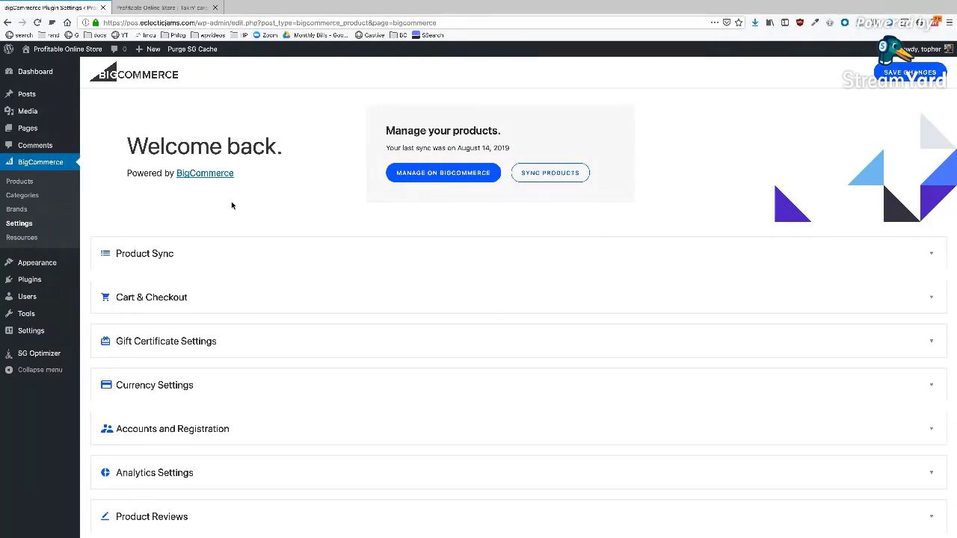
- Assign the Ecommerce Menu to the Primary Menu location, save it, and reload the storefront
mouse_move(37, 263)
click(102, 308)
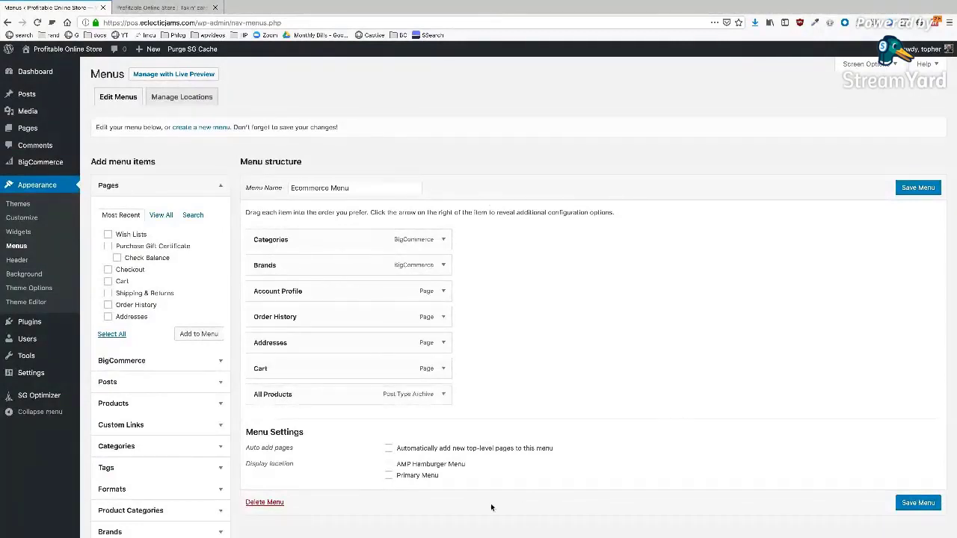
click(388, 475)
click(899, 505)
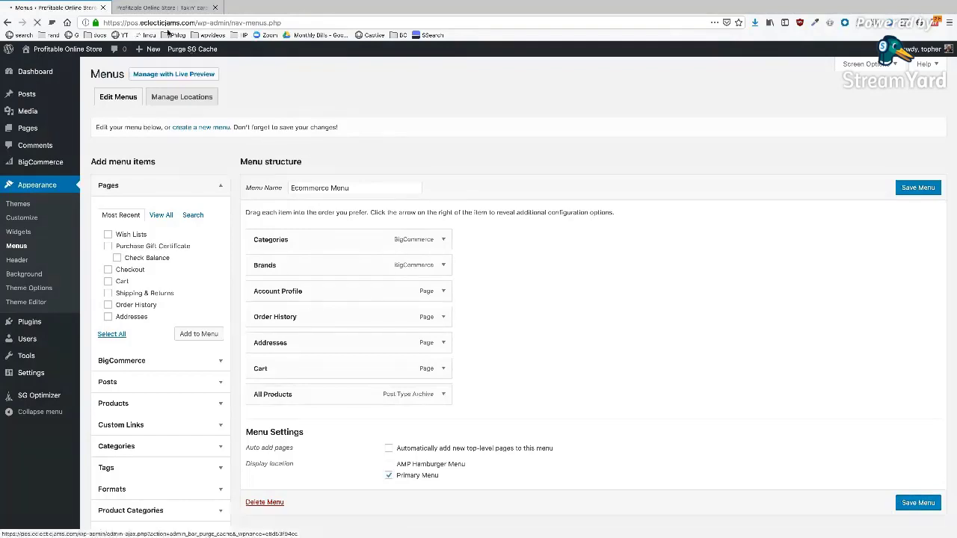
click(138, 8)
click(36, 23)
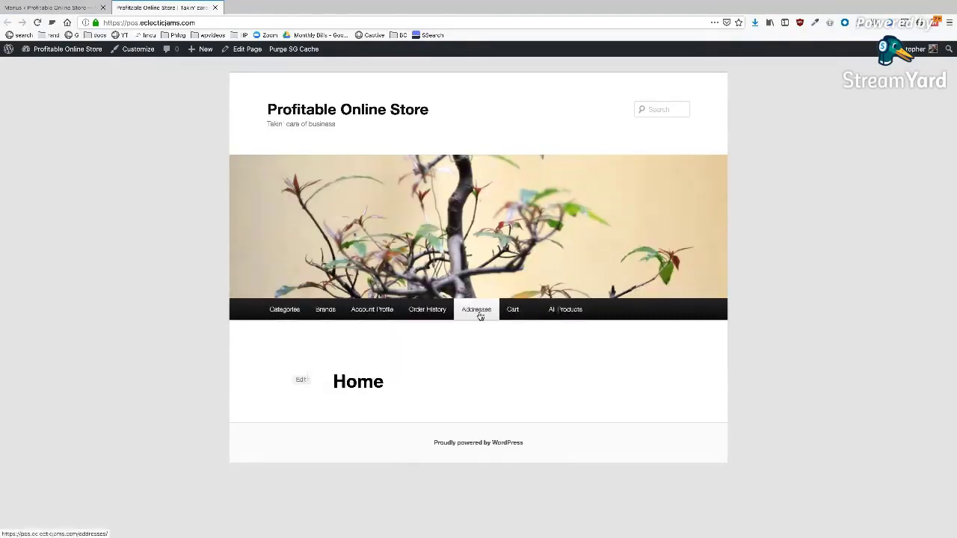
- From All Products, quick-view Smith Journal 13, close the preview, then open its product page
click(568, 313)
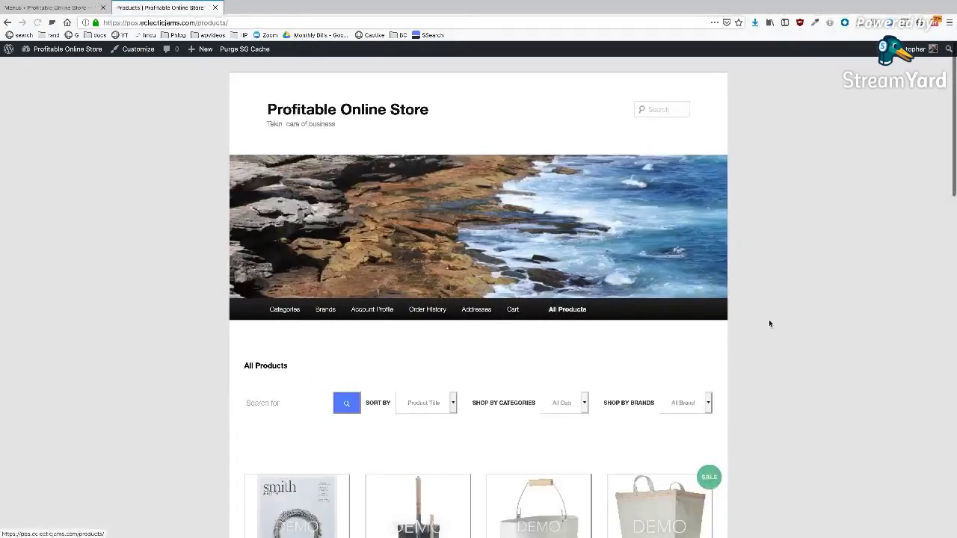
scroll(769, 323, down, 3)
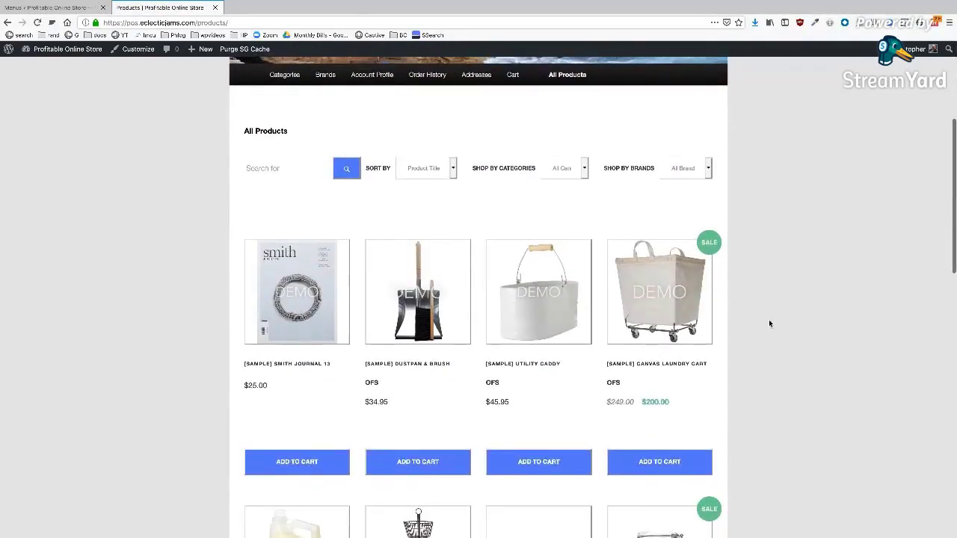
scroll(769, 323, down, 1)
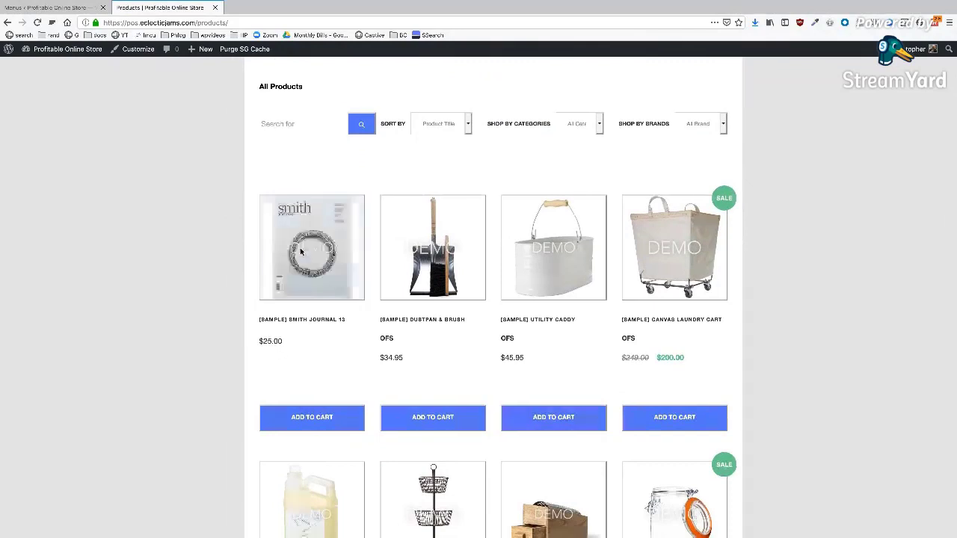
click(306, 248)
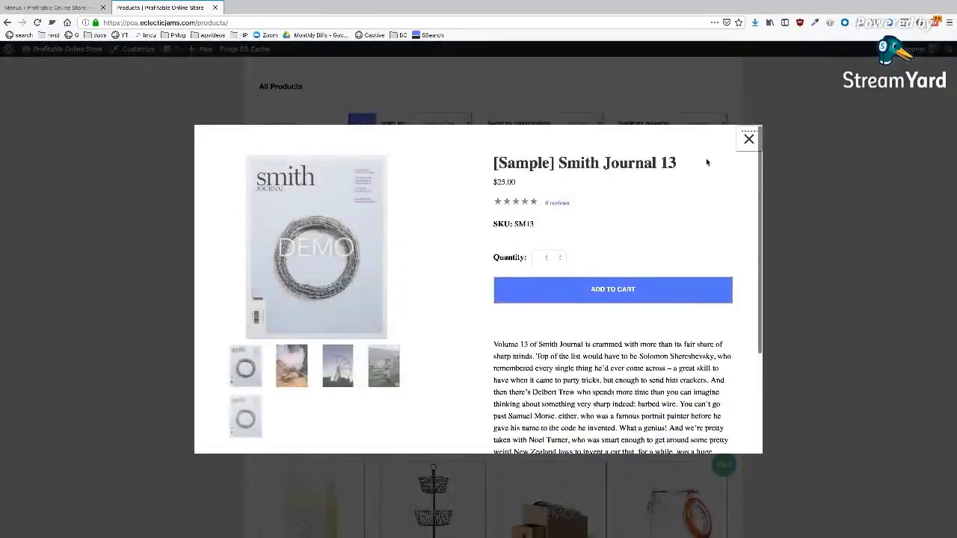
click(749, 138)
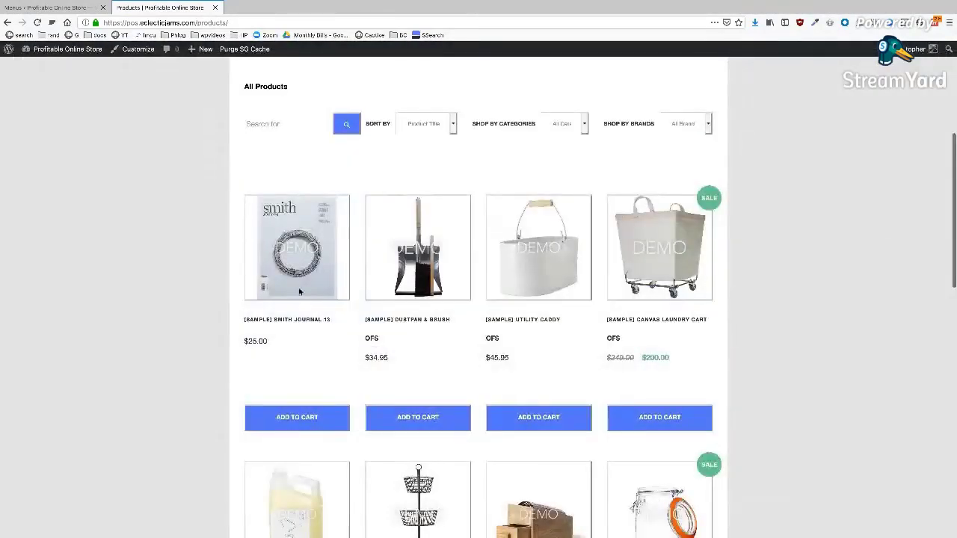
click(265, 321)
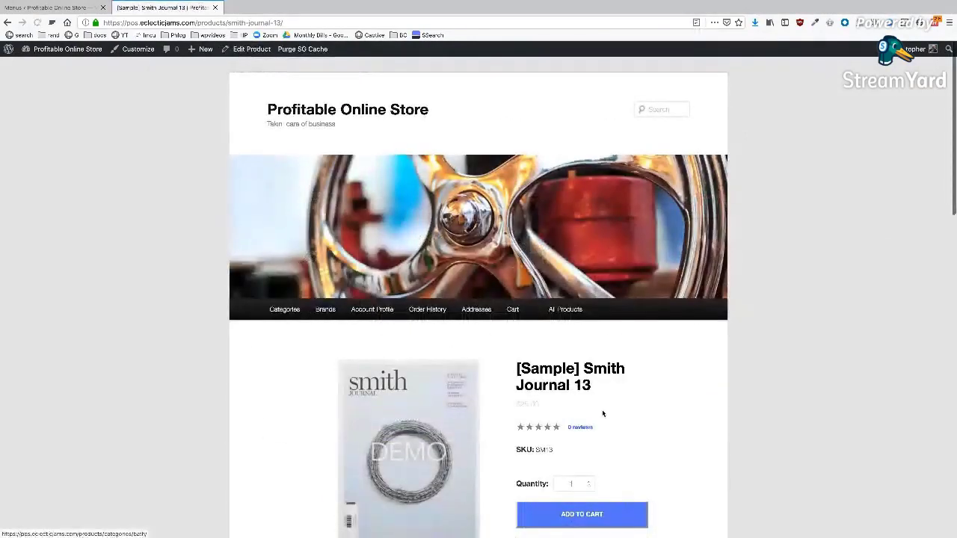
- Cycle through the 2nd, 3rd and 4th gallery photos, then review the description and related products
scroll(605, 411, down, 5)
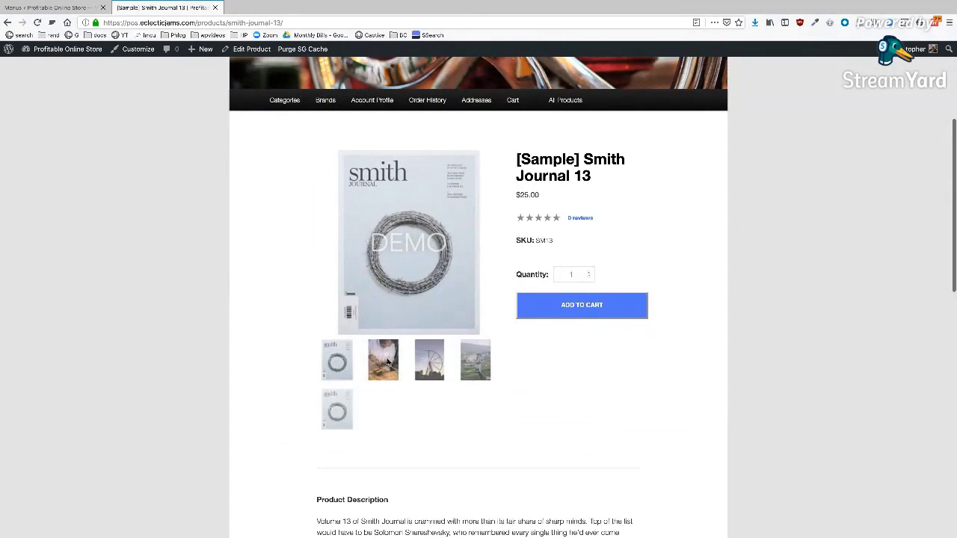
click(388, 363)
click(421, 355)
click(475, 360)
scroll(563, 368, down, 8)
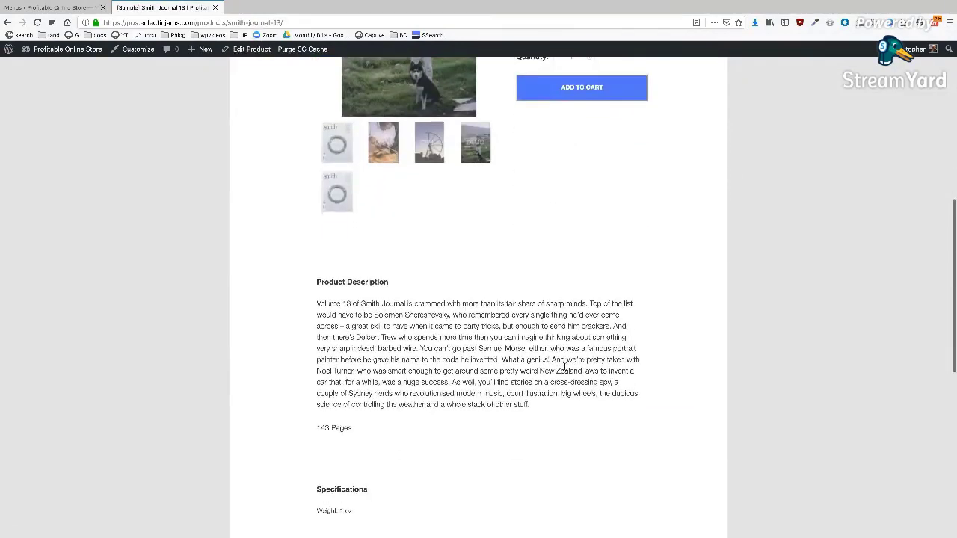
scroll(564, 367, down, 3)
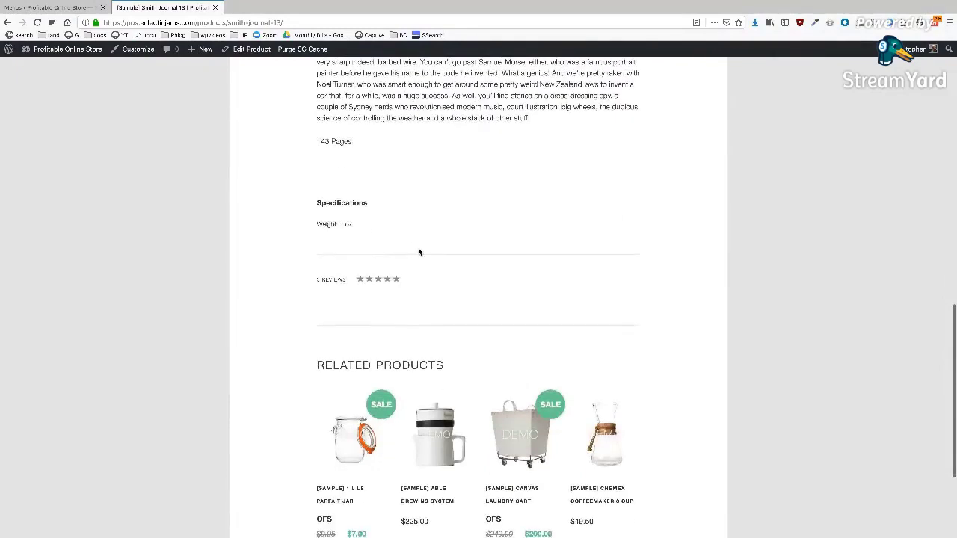
scroll(412, 331, down, 3)
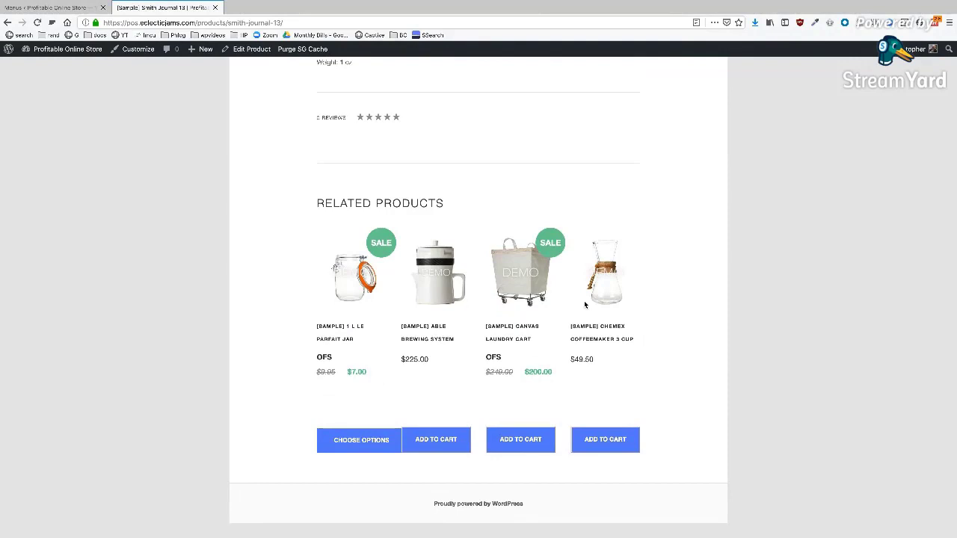
scroll(509, 197, up, 1)
scroll(509, 196, up, 8)
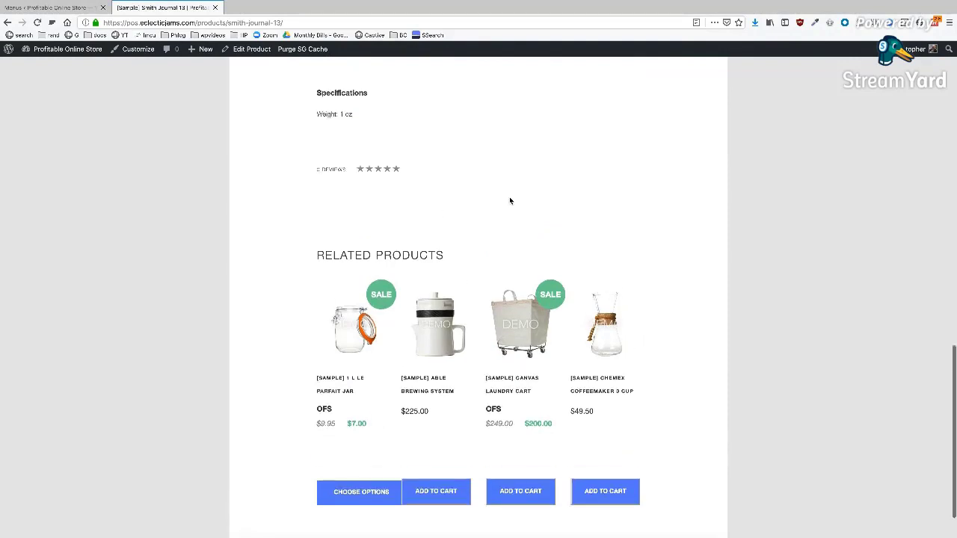
scroll(509, 197, up, 3)
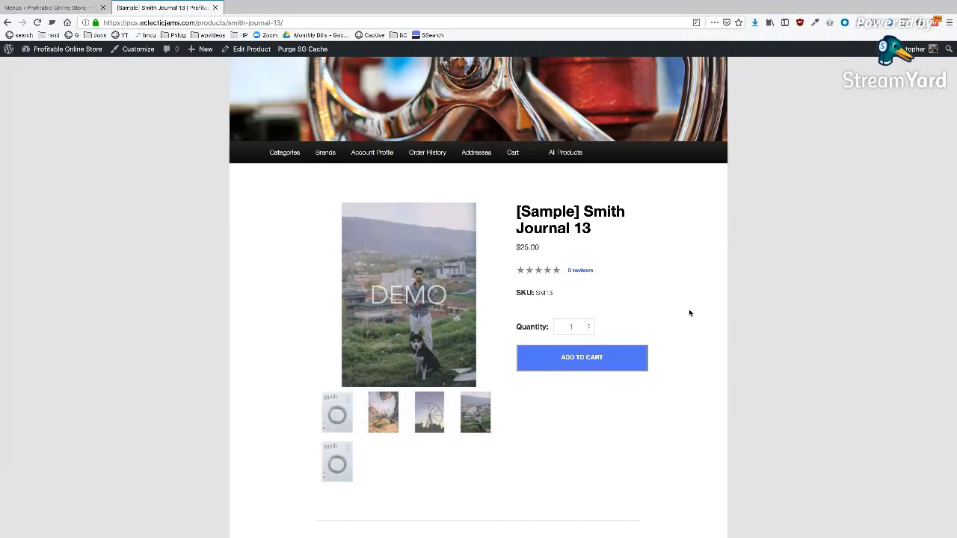
- Inspect the product title's markup in DevTools, close it, and add one Smith Journal 13 to the cart
right_click(598, 210)
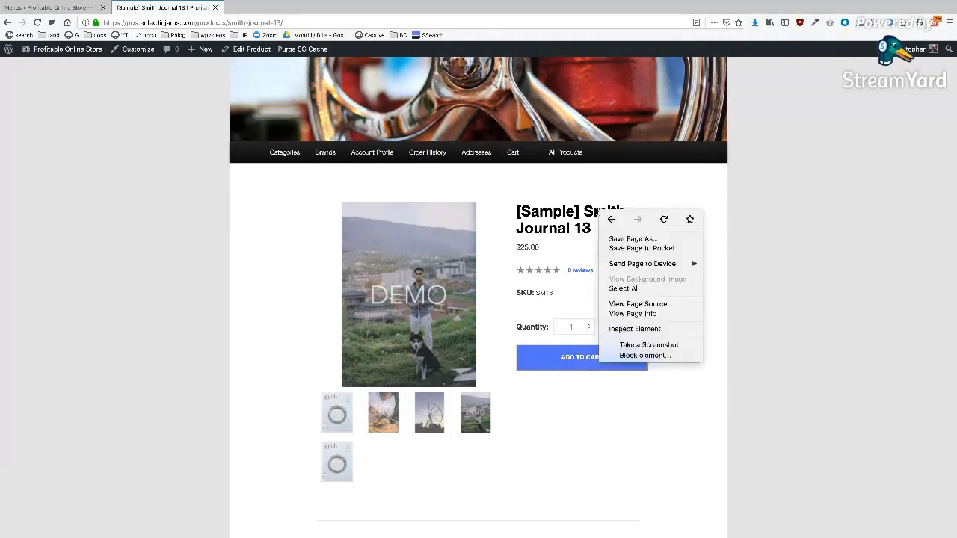
click(637, 329)
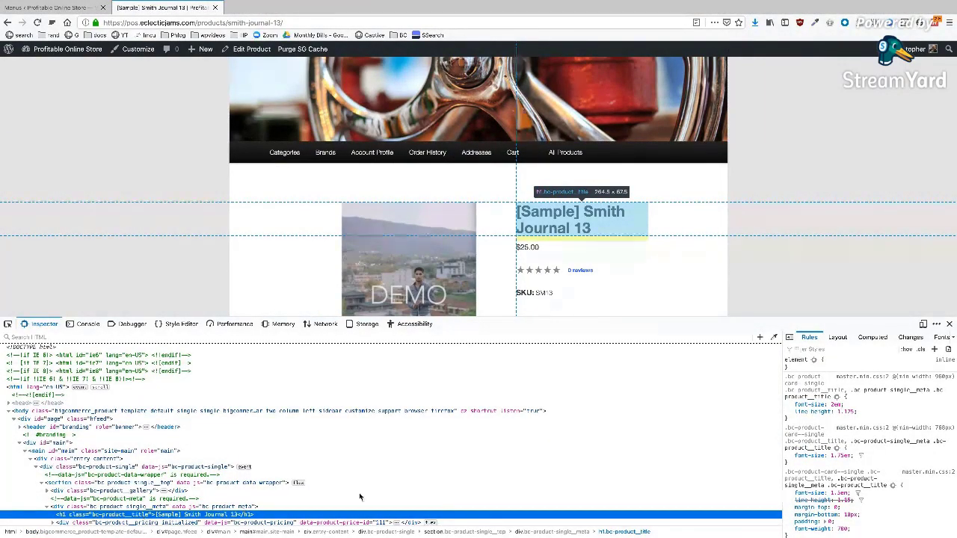
click(948, 325)
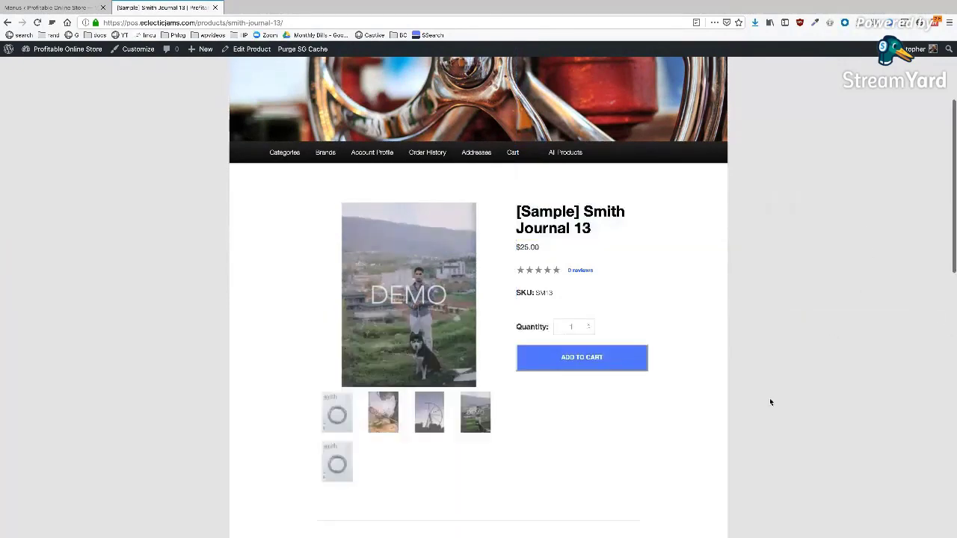
click(583, 363)
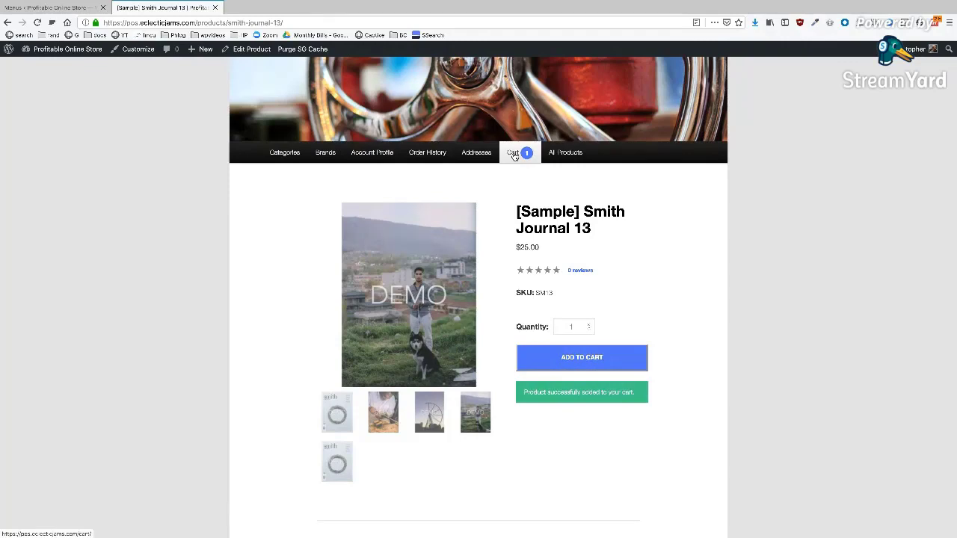
- Proceed to checkout from the cart, reach the Coming Soon page, and go back to the cart
click(514, 153)
scroll(788, 307, down, 3)
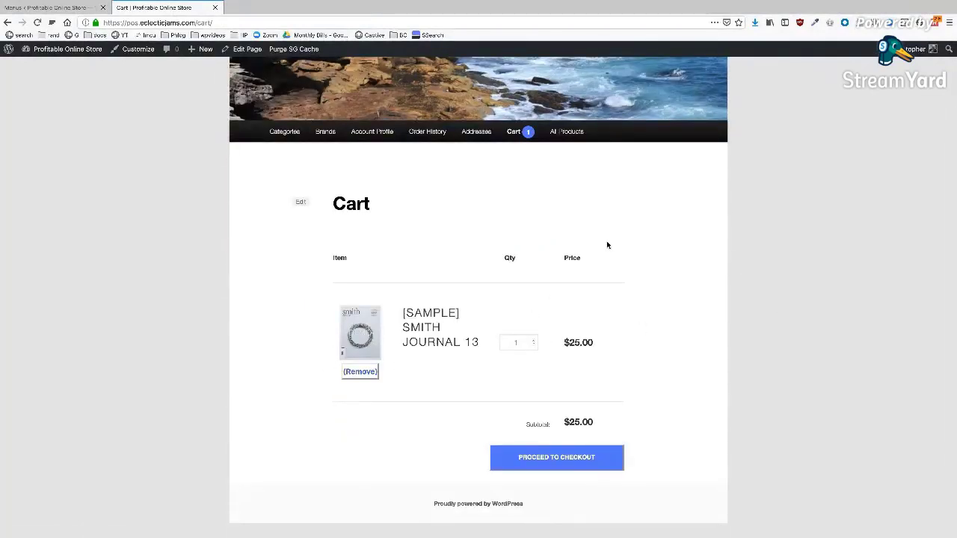
click(534, 460)
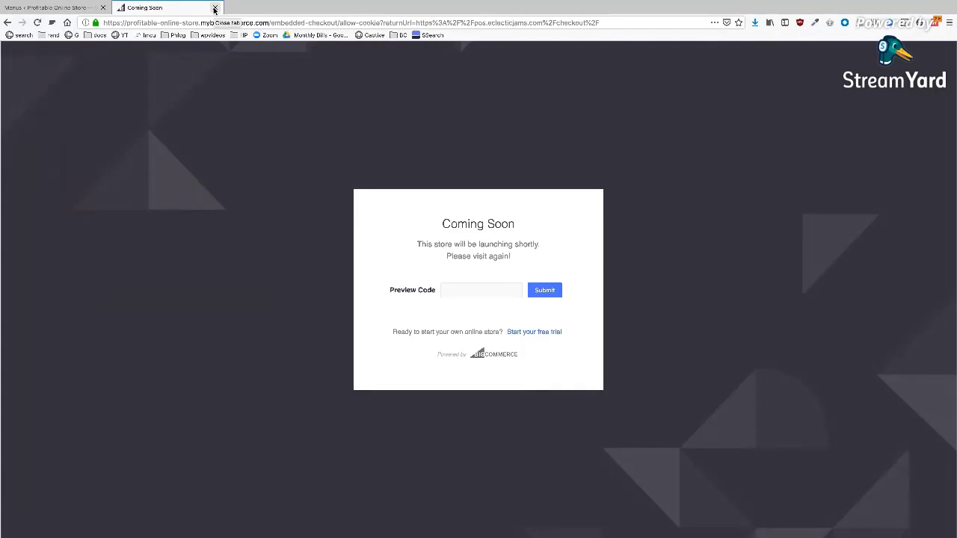
click(7, 23)
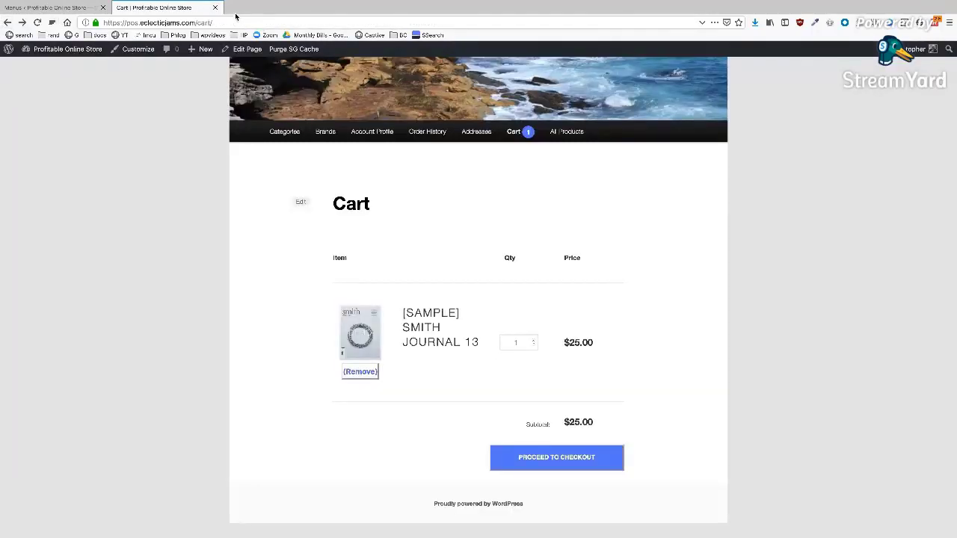
- Try adding the Album to the cart on omcp.eclecticjams.com, then close that store's tab
click(236, 15)
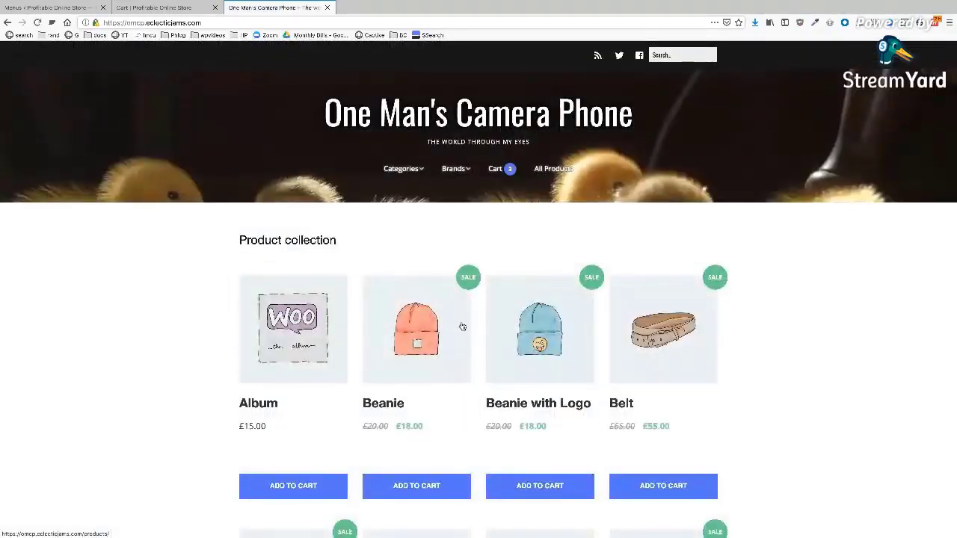
click(292, 485)
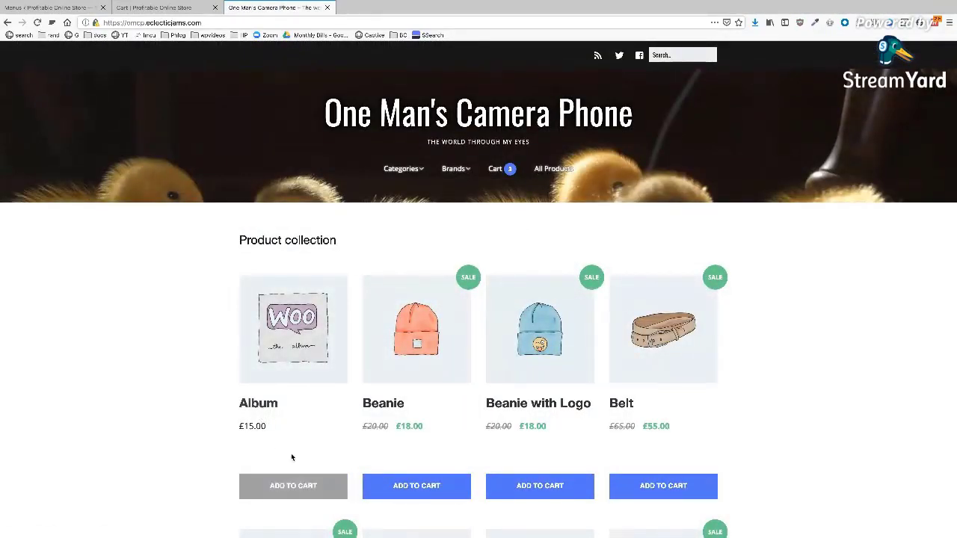
scroll(292, 457, down, 4)
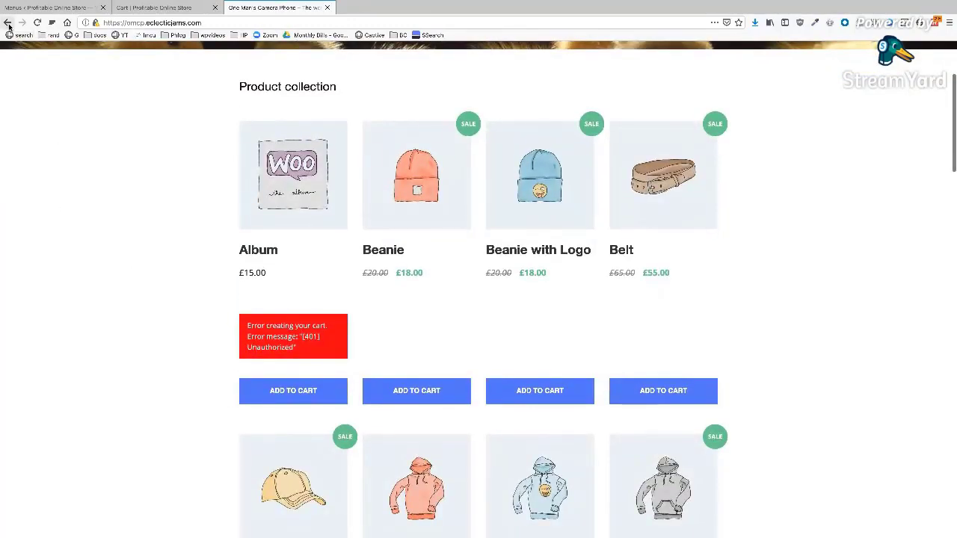
click(327, 7)
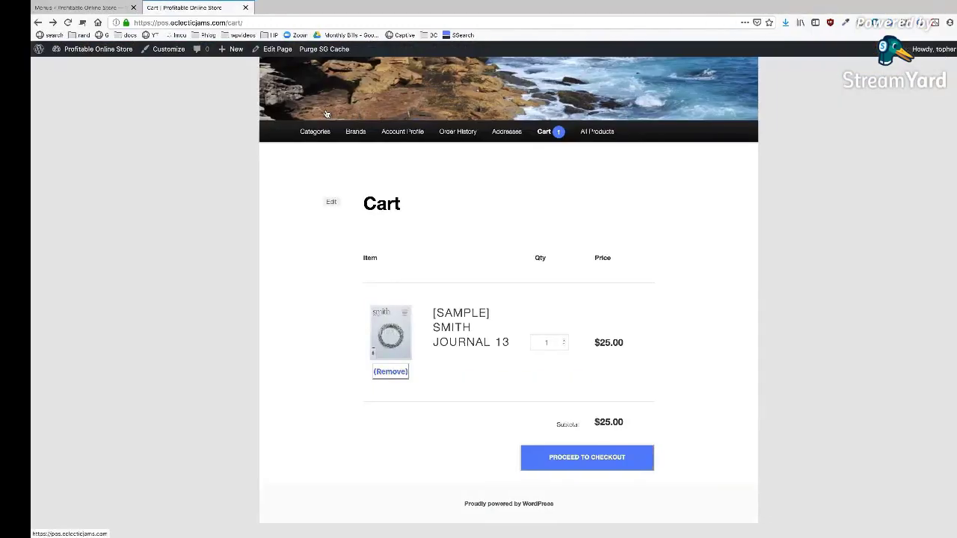
- Launch Local by Flywheel through Spotlight search with 'loc'
key(ctrl+Left)
key(super+space)
text(loc)
key(Return)
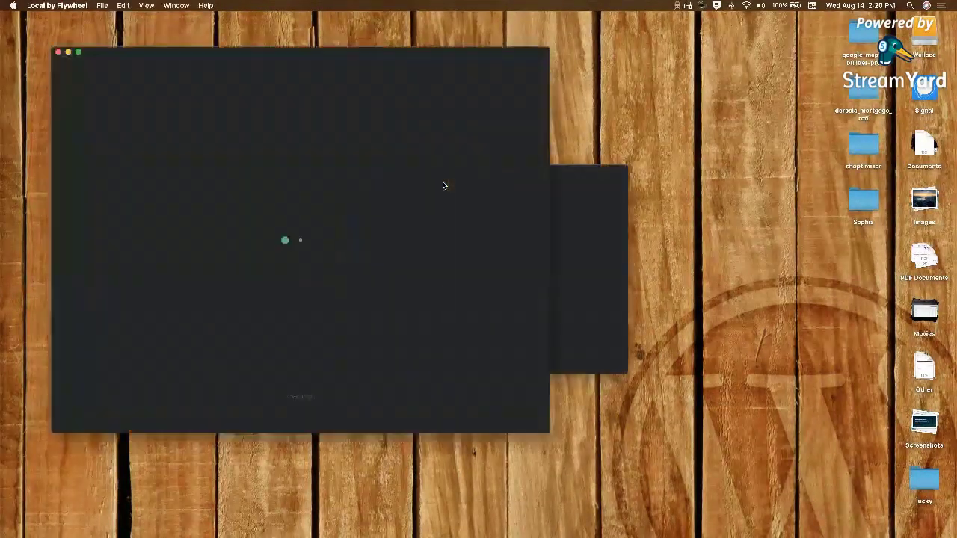
- Dismiss Local's update prompt, shift its window right and down, then switch back to the browser
click(571, 173)
click(335, 171)
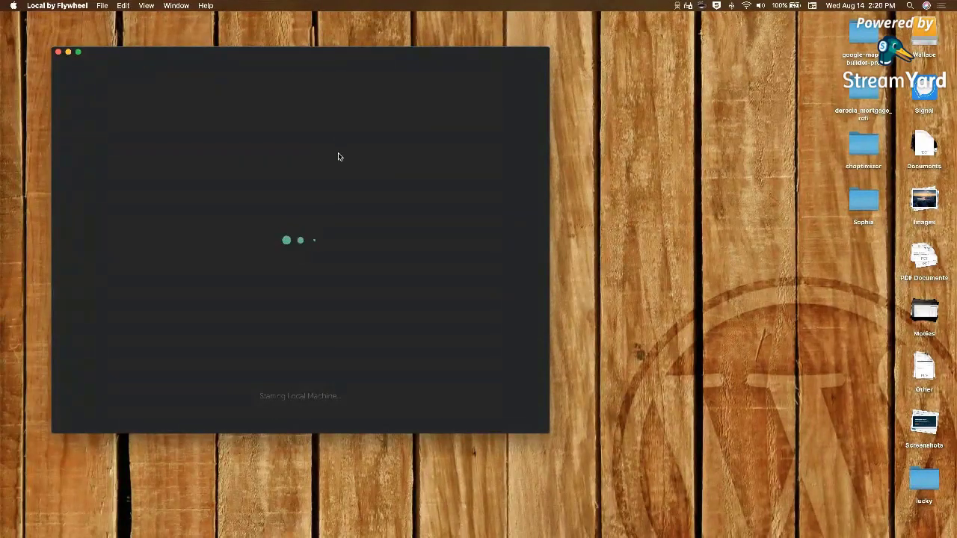
drag(269, 58, 377, 79)
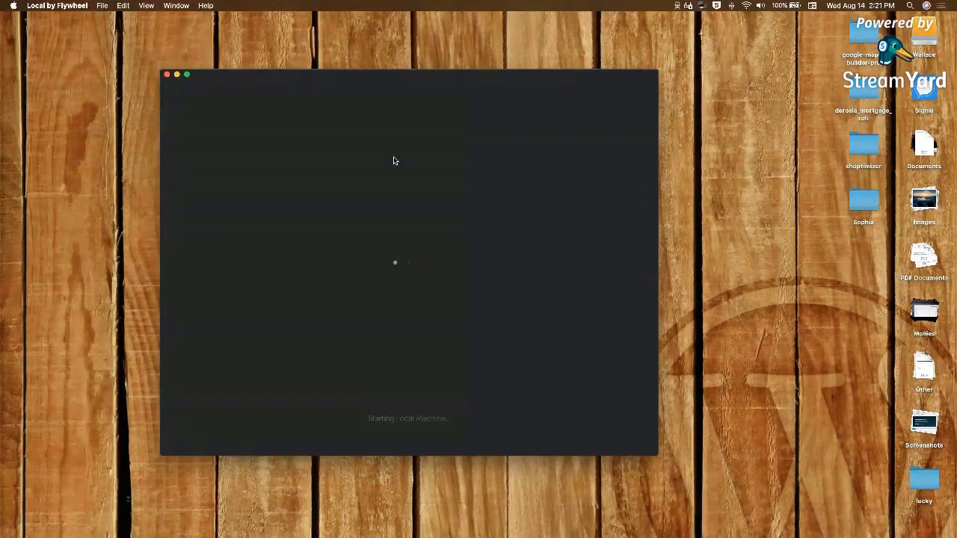
key(ctrl+Right)
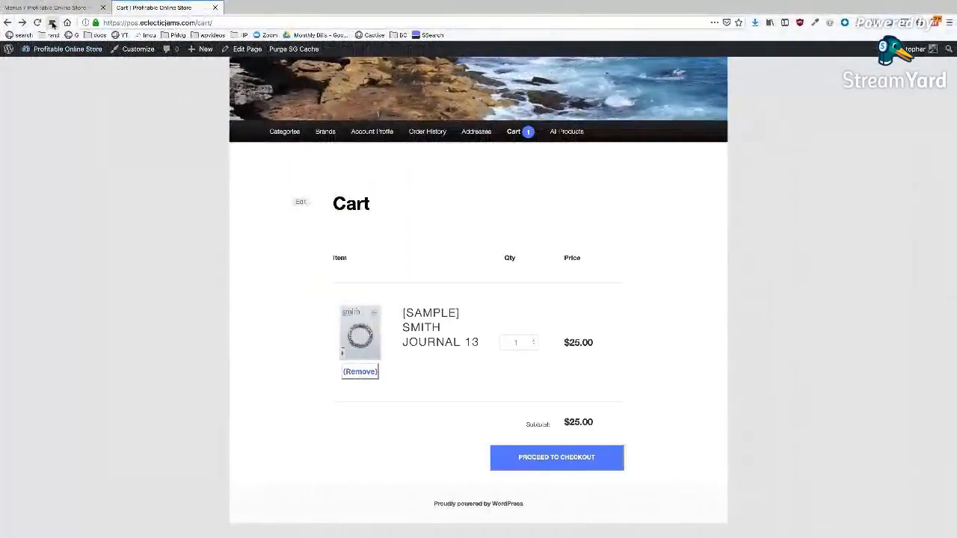
- In a new tab, Google 'olive and m' and open the Olive + M homepage
key(super+t)
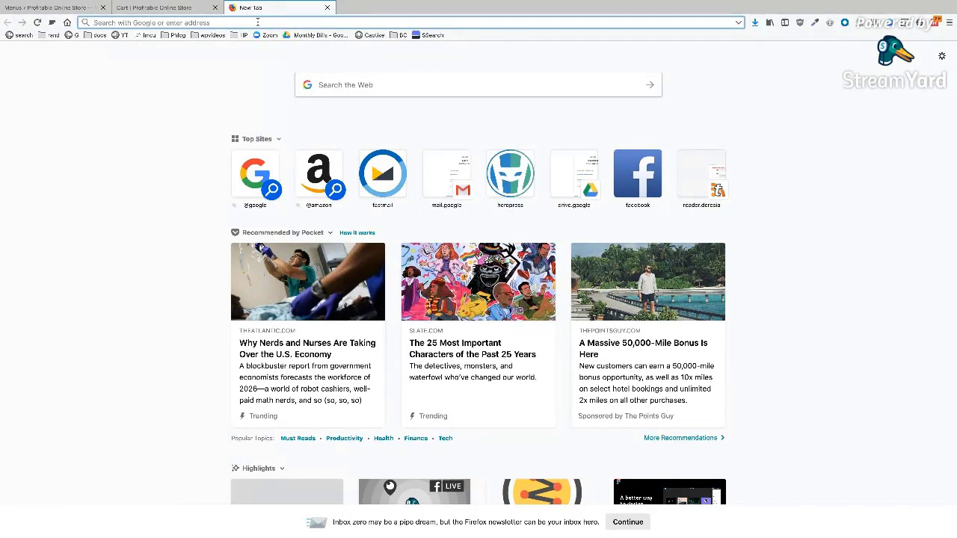
text(olive and m)
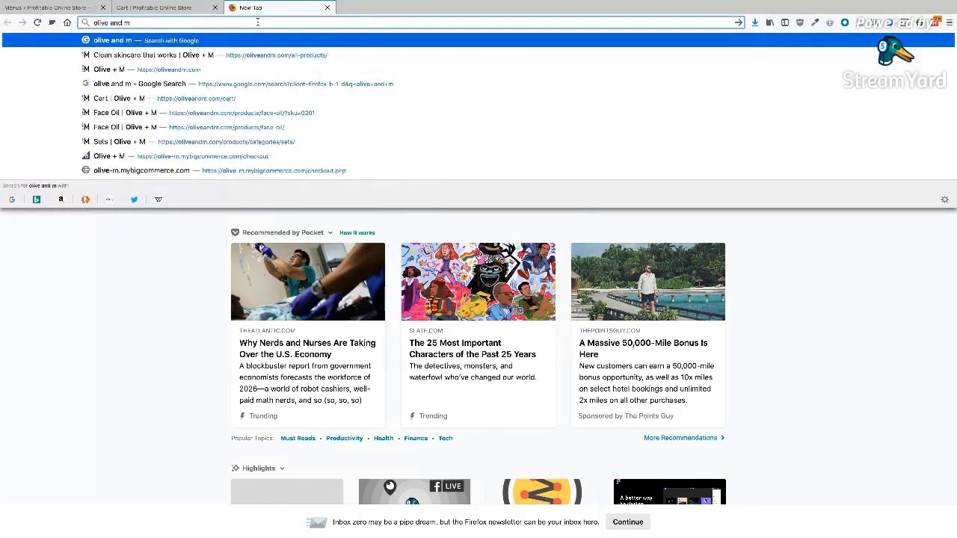
key(Return)
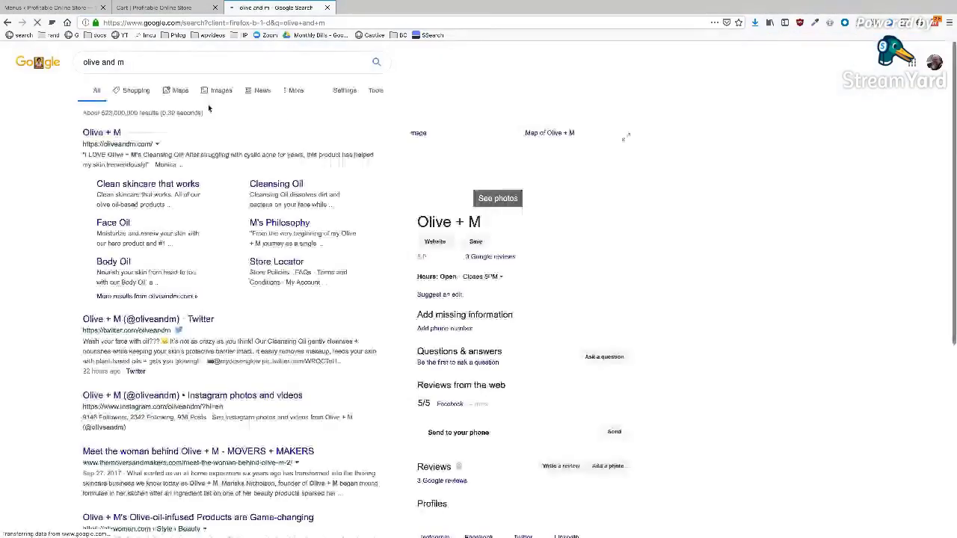
click(110, 134)
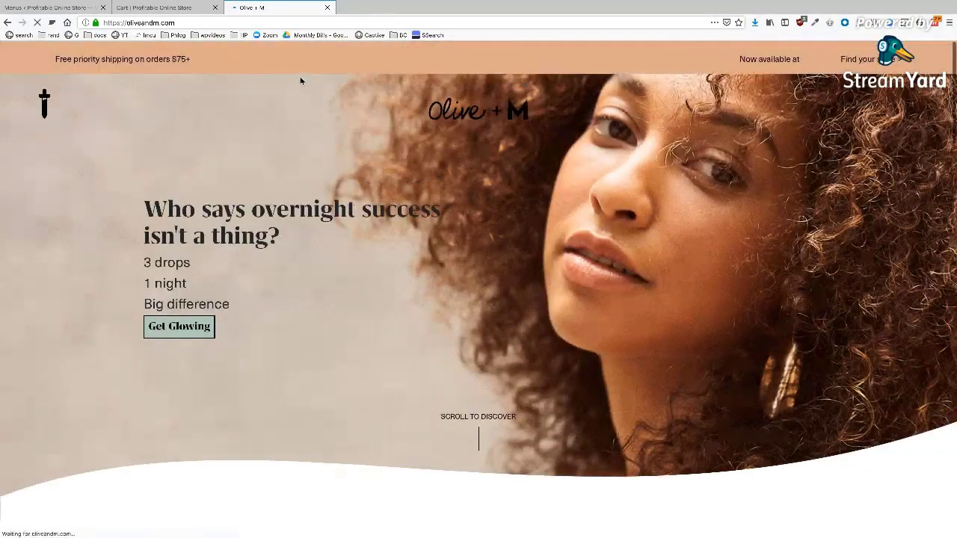
- Dismiss the newsletter popup and open the Olive + M skincare catalogue
scroll(394, 257, down, 5)
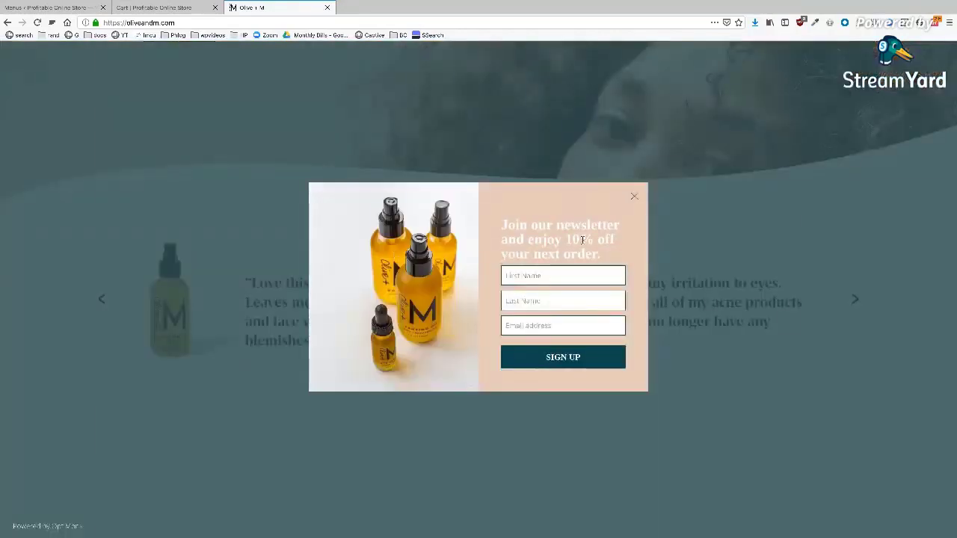
click(634, 199)
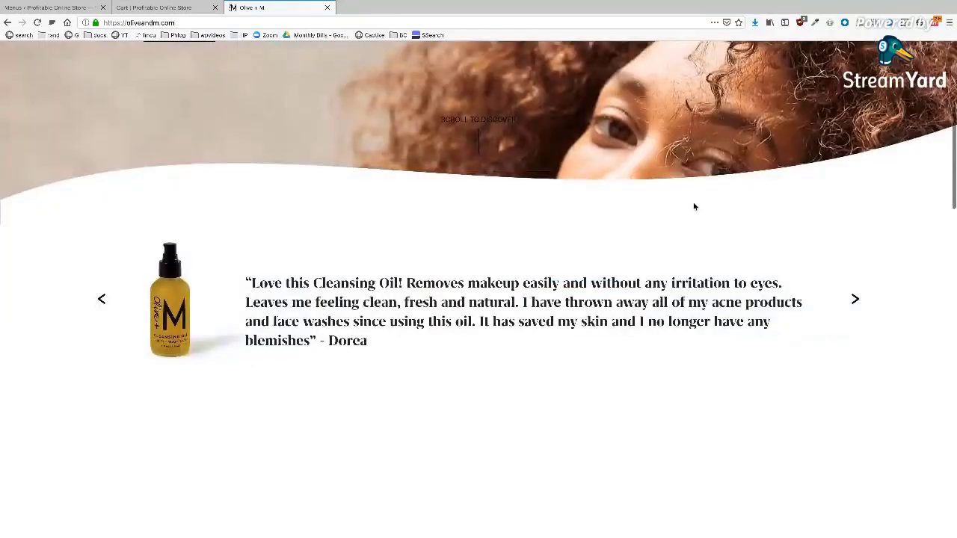
scroll(693, 206, down, 7)
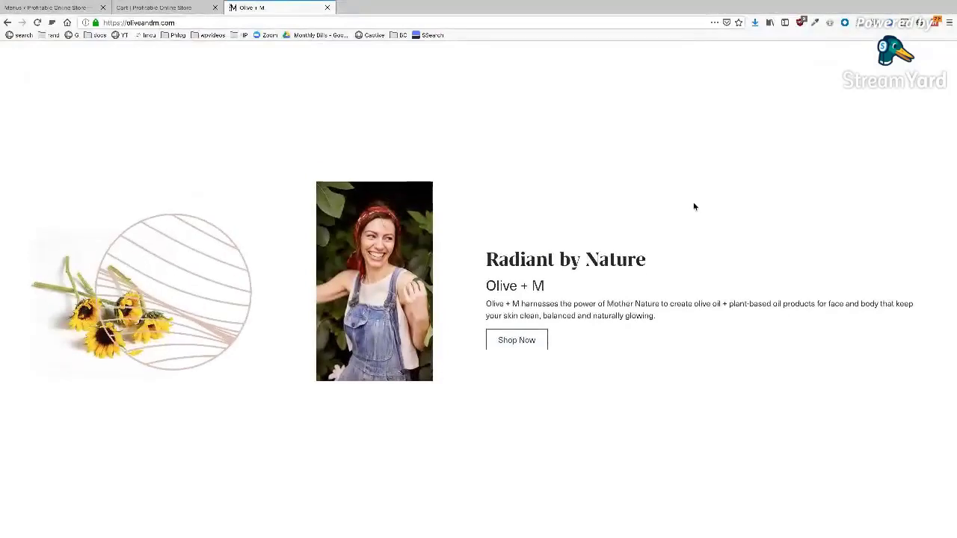
click(518, 341)
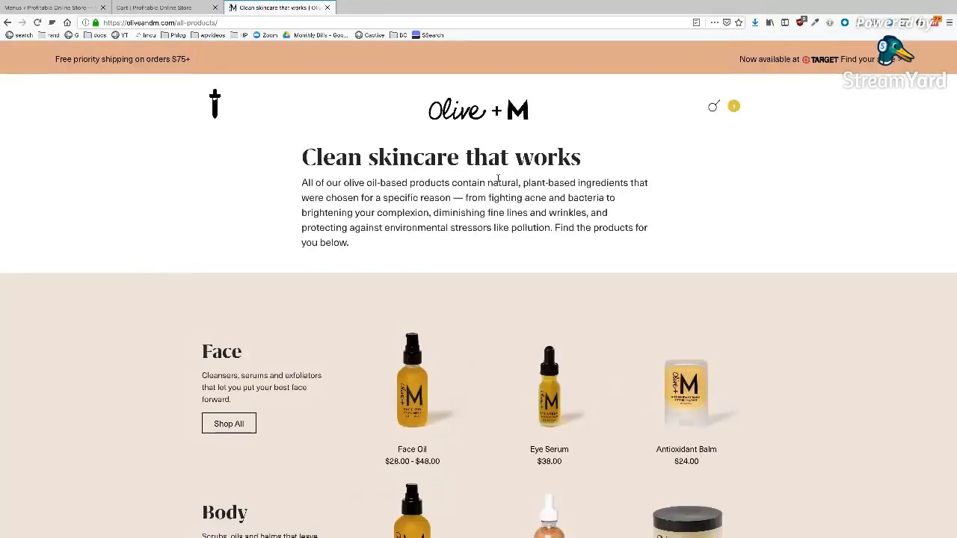
- Open Face Oil, view the cart and proceed to the $56.00 checkout
scroll(495, 173, down, 2)
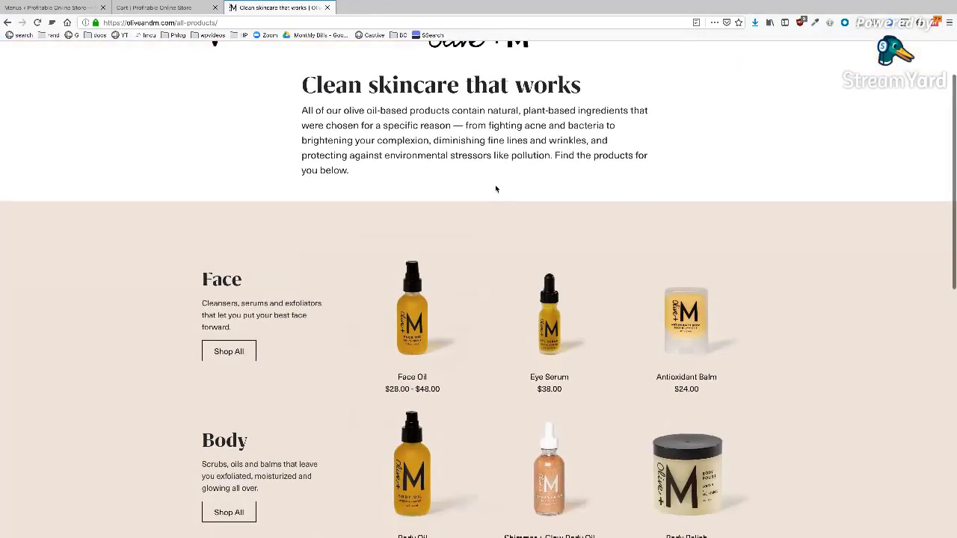
scroll(493, 169, down, 1)
scroll(493, 169, up, 2)
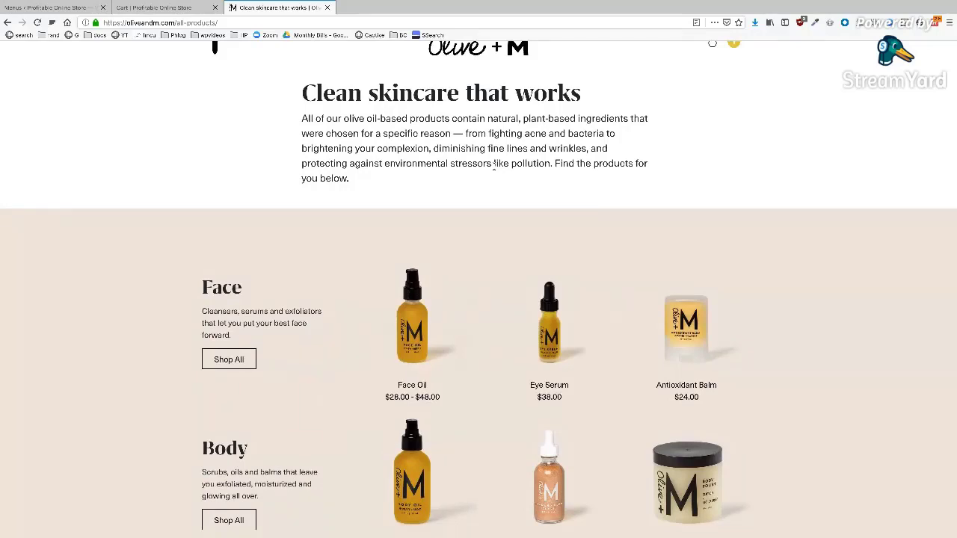
scroll(493, 166, up, 2)
click(409, 444)
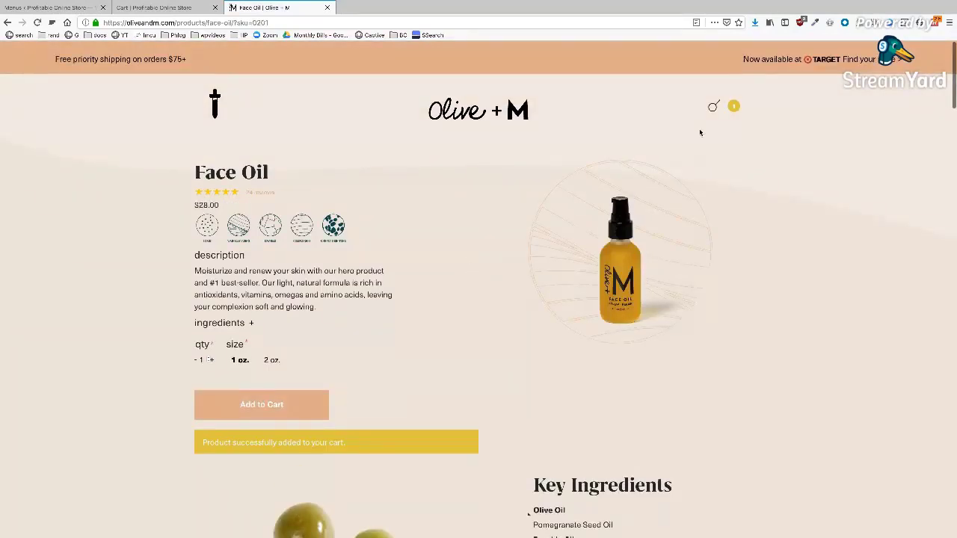
click(733, 109)
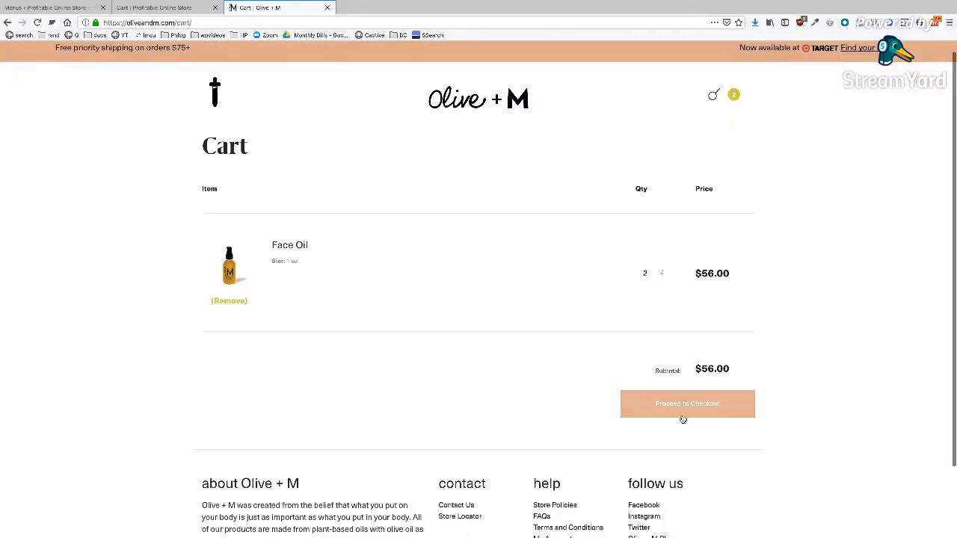
click(682, 417)
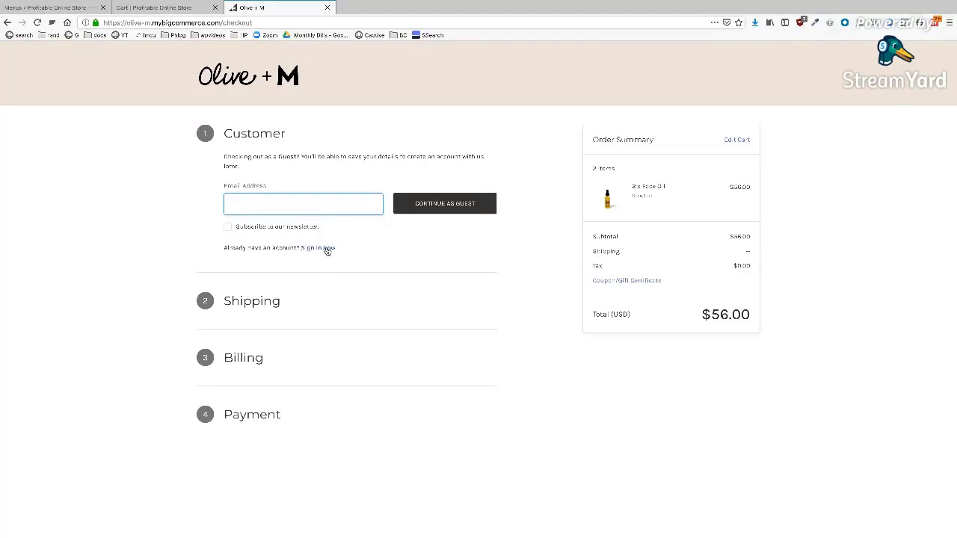
- Leave the checkout email blank and return to the cart with [Sample] Smith Journal 13
click(301, 203)
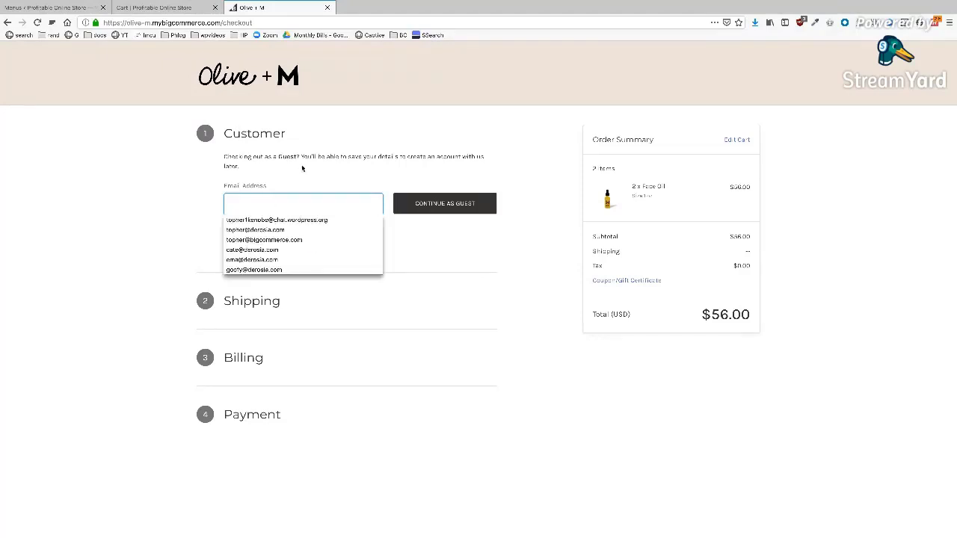
click(381, 179)
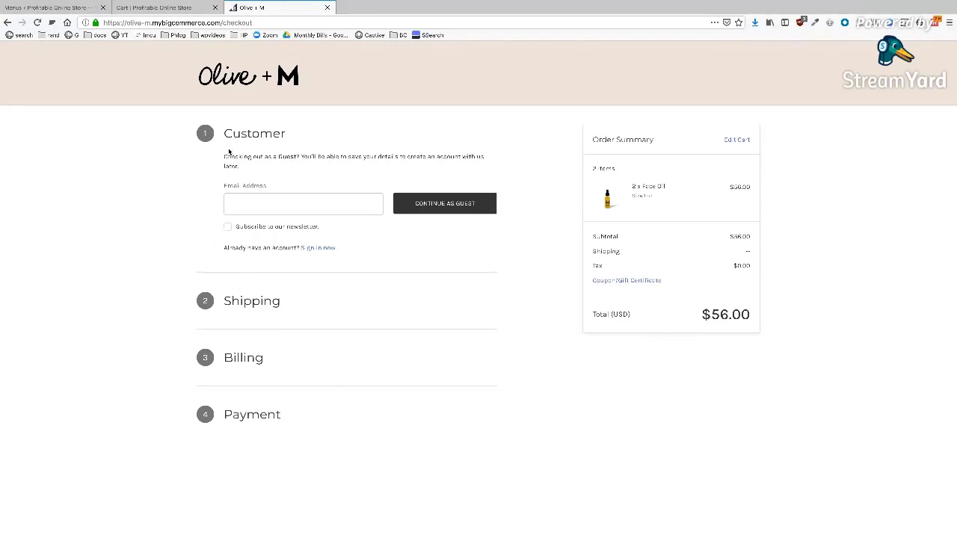
click(153, 8)
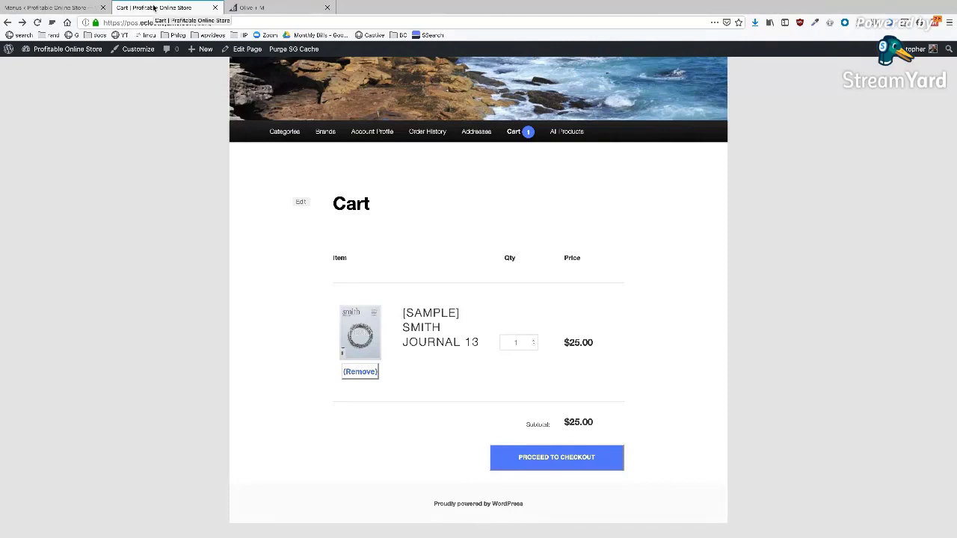
- Expand the Order History menu item's settings, then view the storefront's Order History page
click(37, 8)
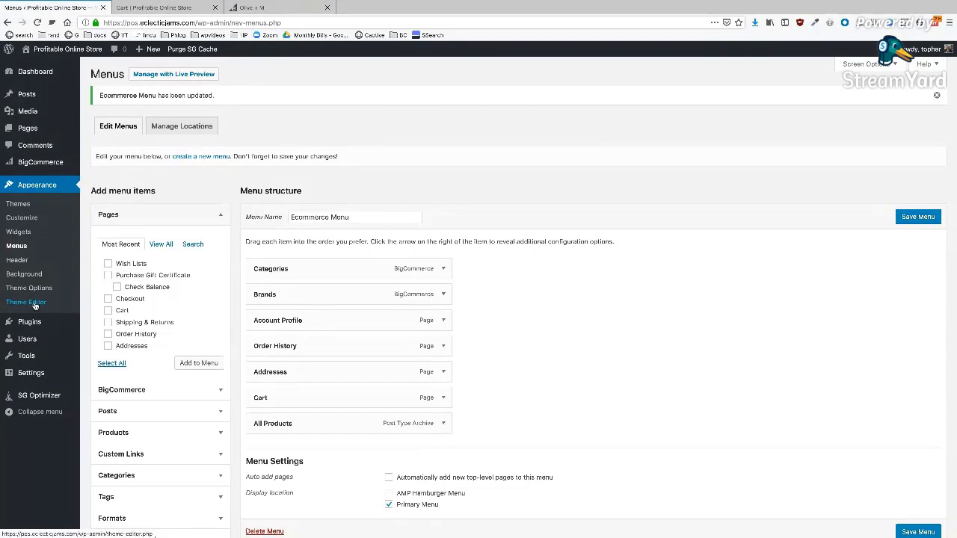
click(444, 343)
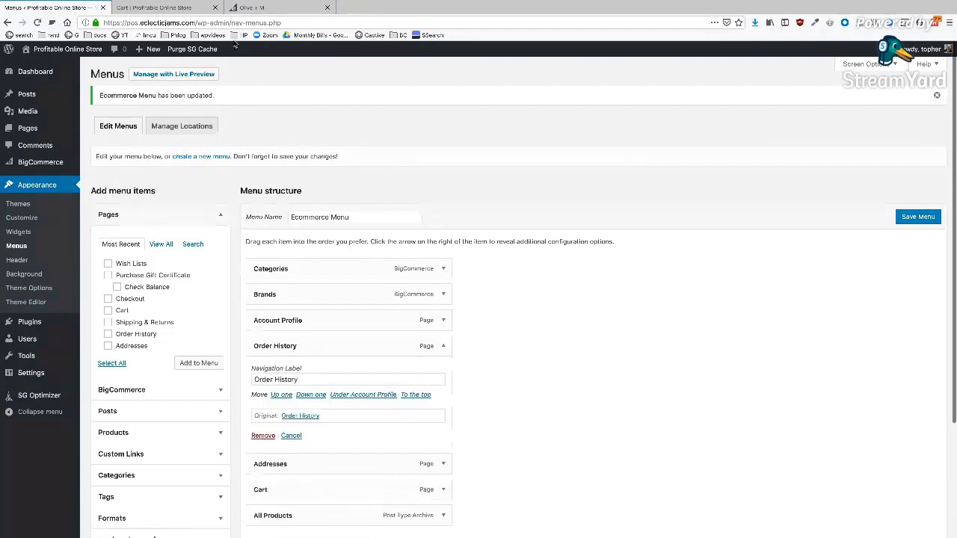
click(198, 8)
click(422, 132)
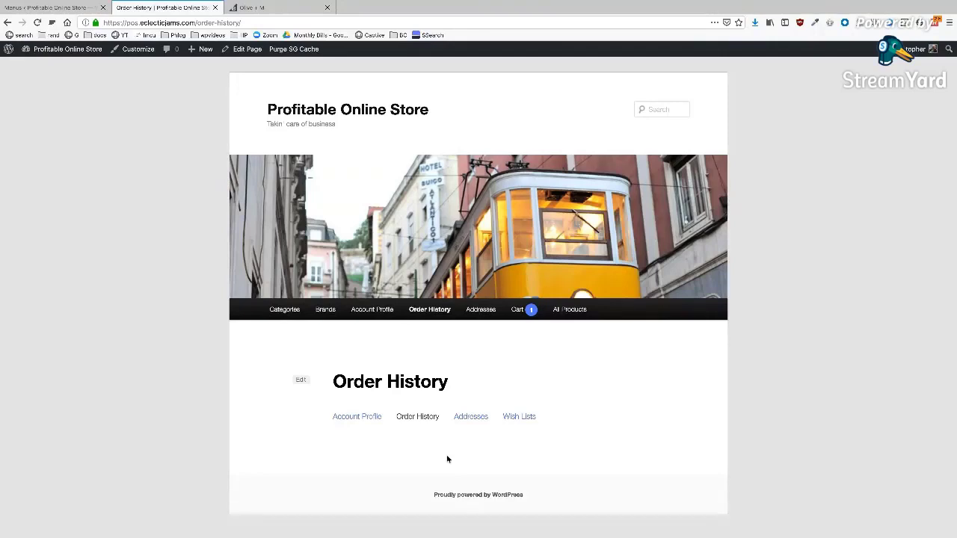
- Browse the storefront's All Products catalogue from the store home page
click(309, 108)
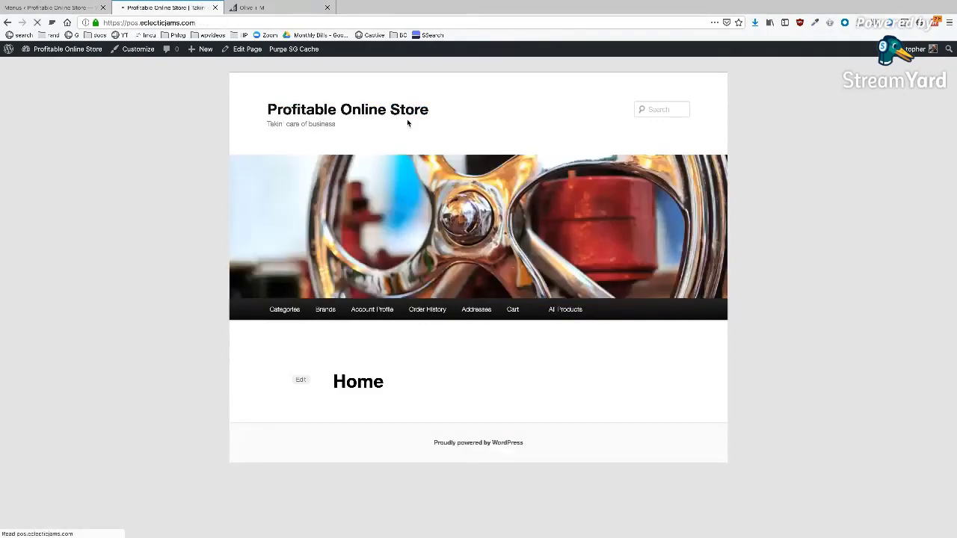
click(570, 311)
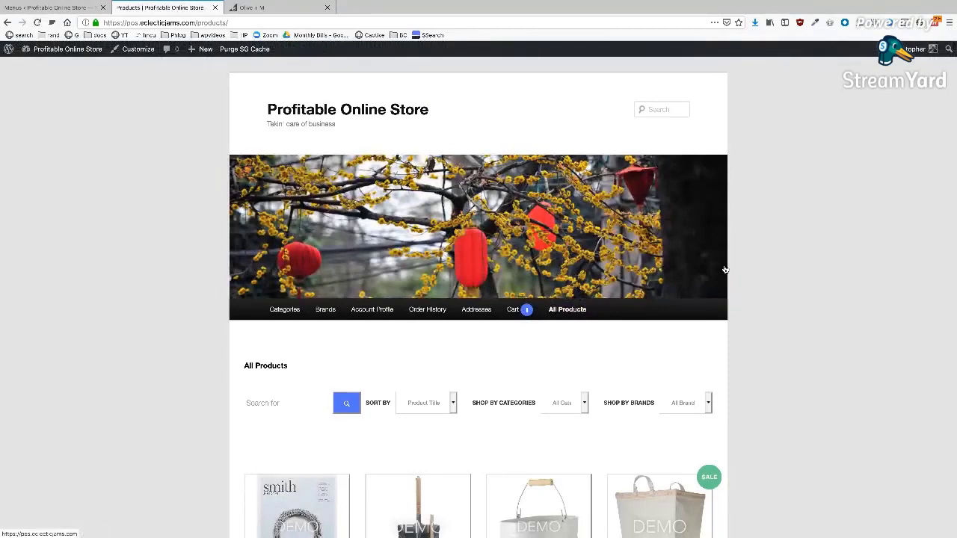
scroll(791, 230, down, 3)
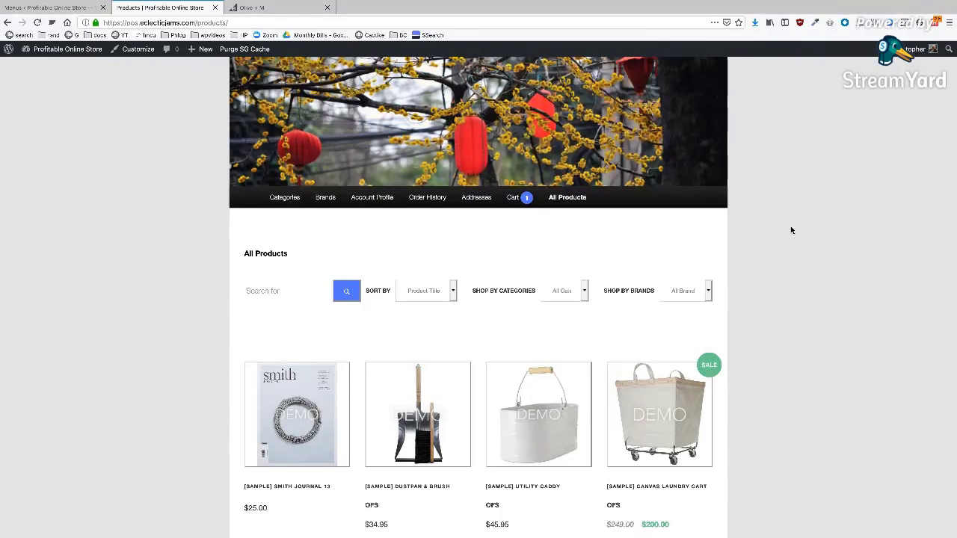
mouse_move(563, 431)
scroll(474, 349, down, 2)
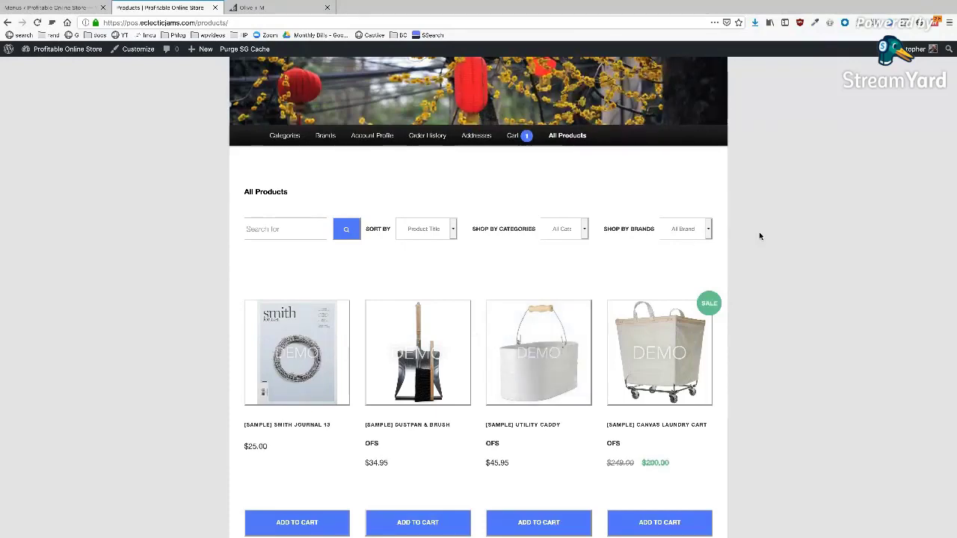
scroll(768, 236, down, 2)
scroll(767, 236, up, 3)
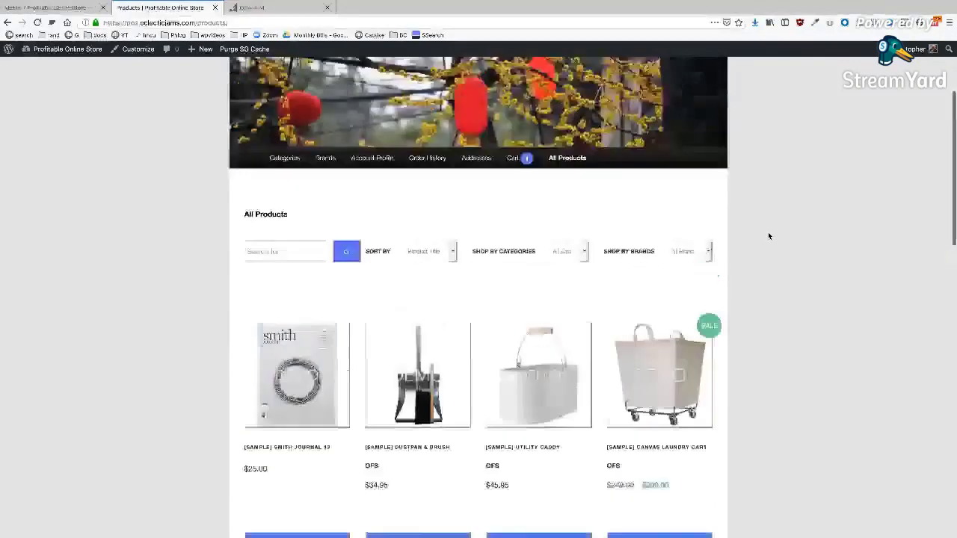
scroll(768, 237, up, 3)
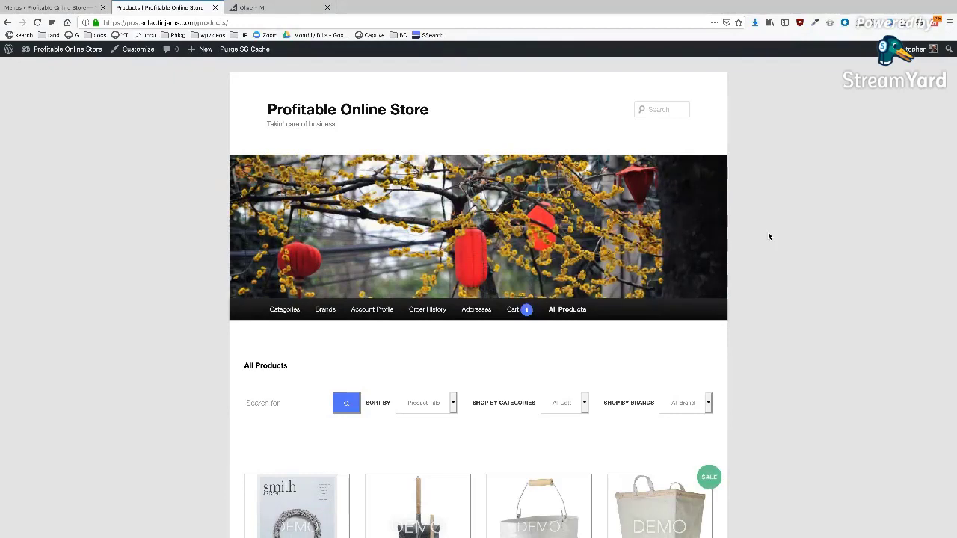
- Return to the WordPress admin and open BigCommerce's Resources page
click(47, 8)
mouse_move(93, 170)
click(102, 219)
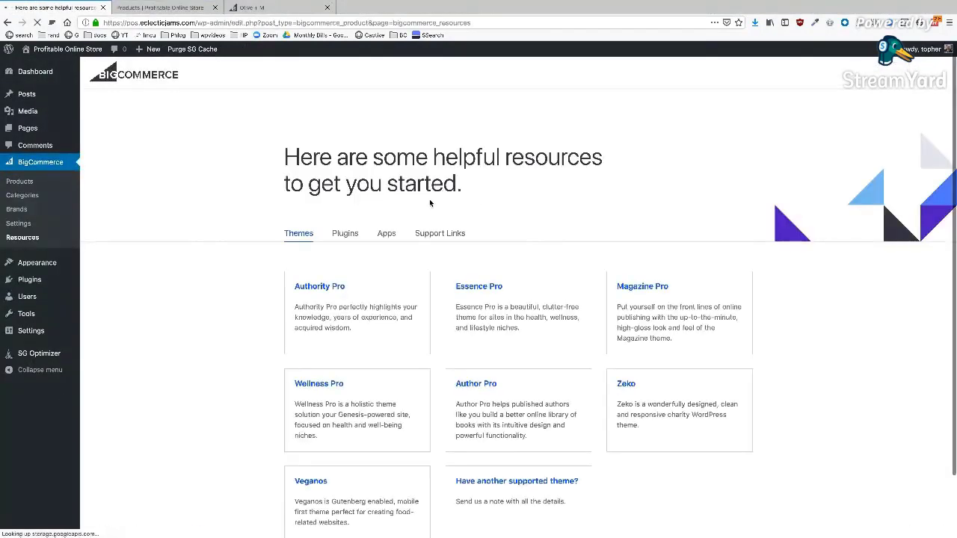
- Show the Plugins tab listing SearchWP, FacetWP and Bolt Checkout
click(345, 235)
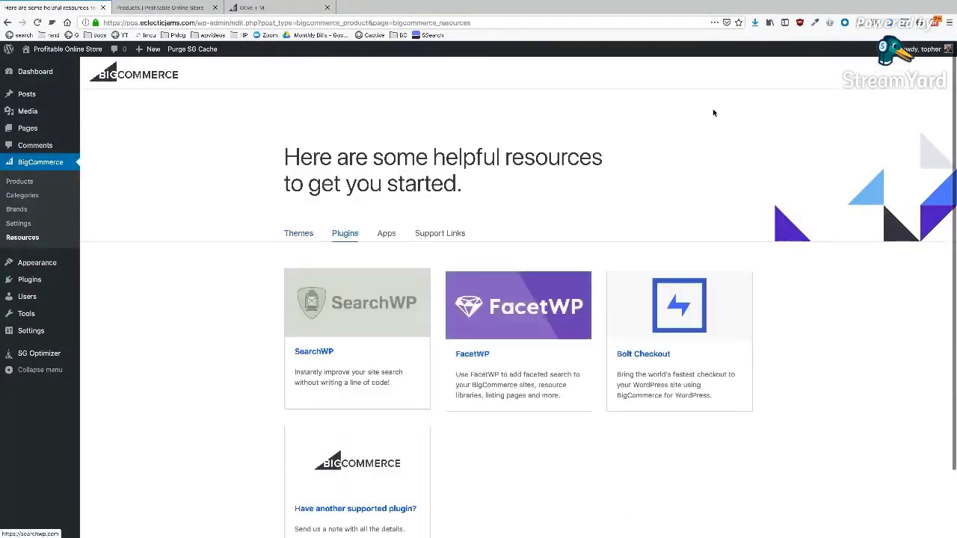
scroll(651, 152, down, 2)
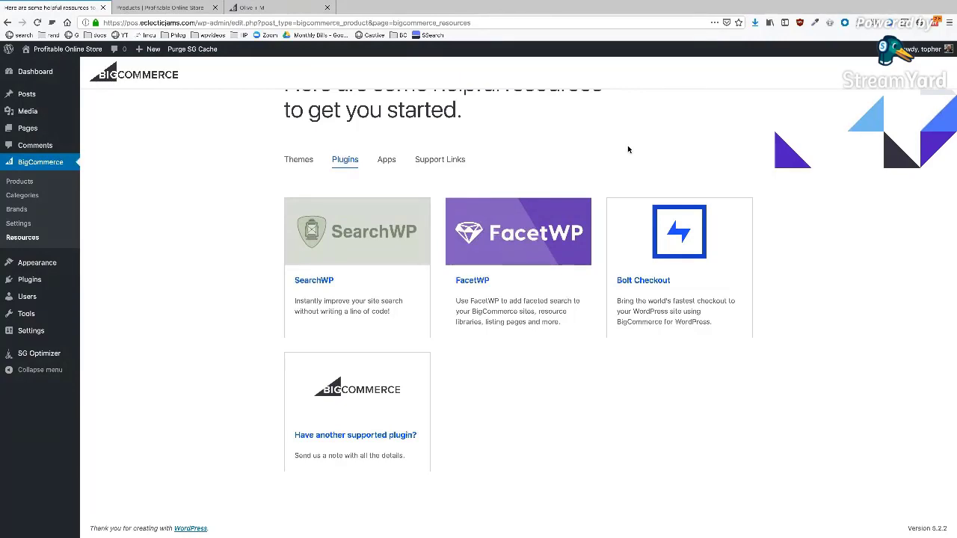
scroll(628, 150, up, 2)
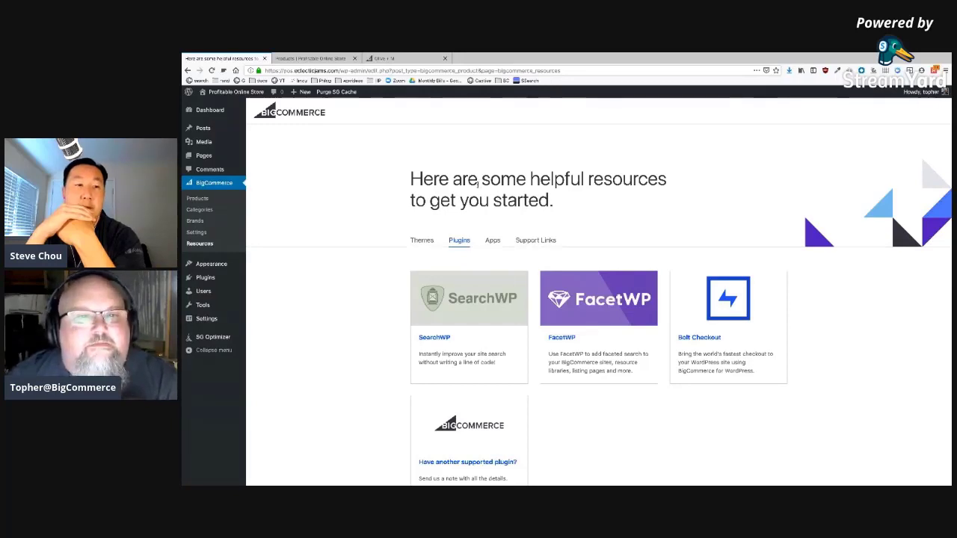
- Clear a stray selection, close the third browser tab, and go to the Products storefront tab
drag(549, 199, 554, 199)
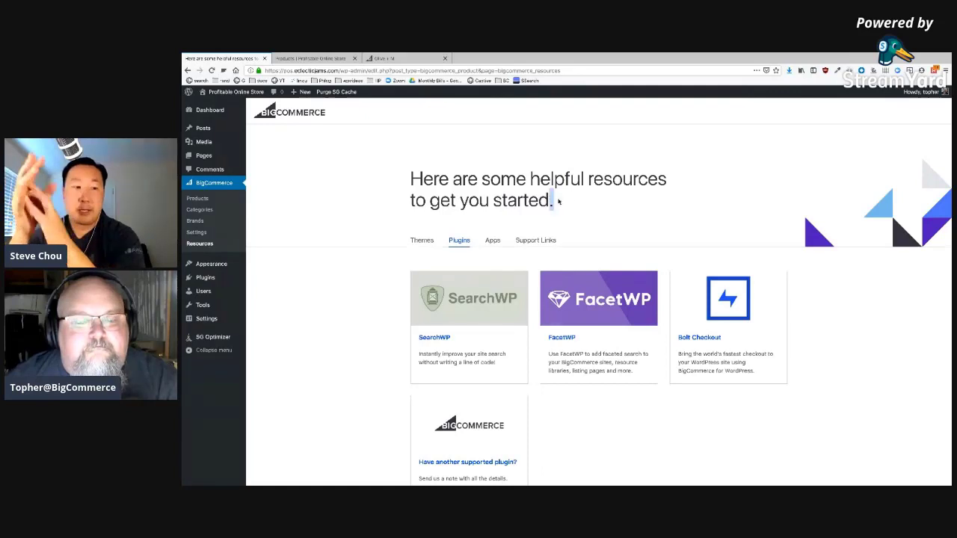
click(568, 202)
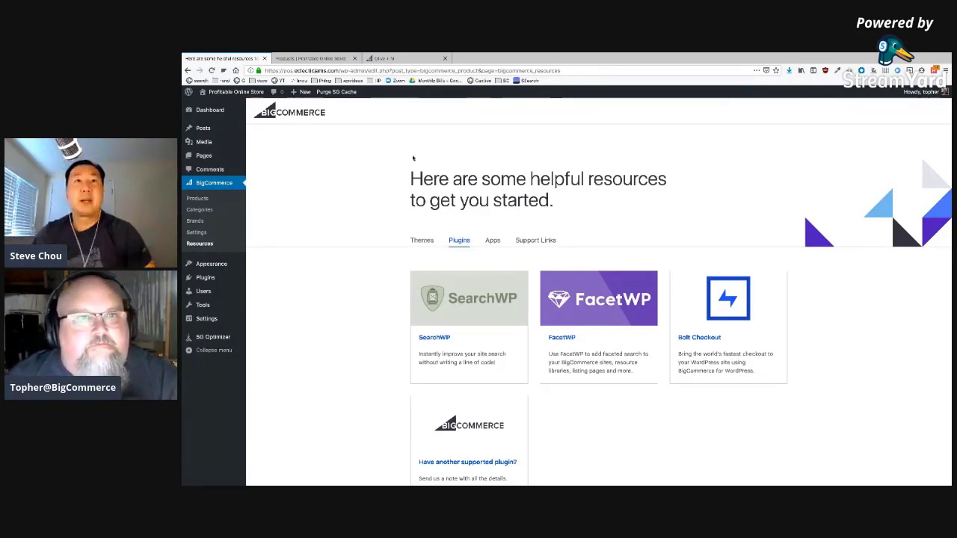
click(445, 57)
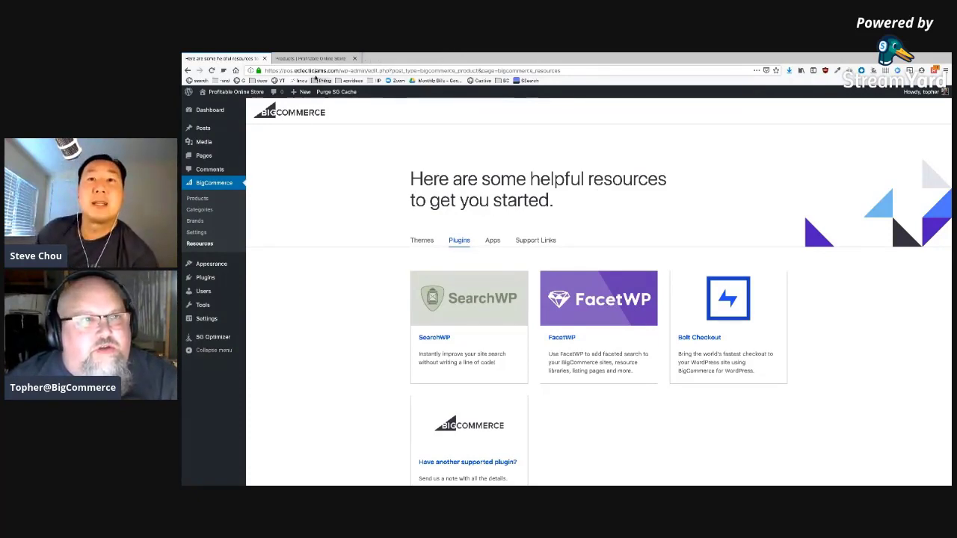
click(308, 59)
- In the Customizer's BigCommerce panel, browse Buttons, Colors & Theme and Product Single, then open Product Catalog
click(291, 91)
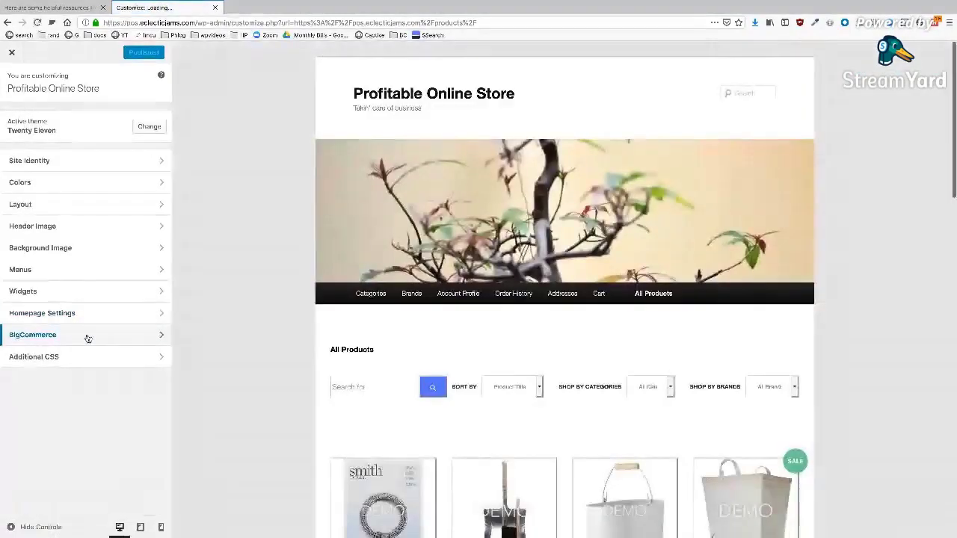
click(87, 335)
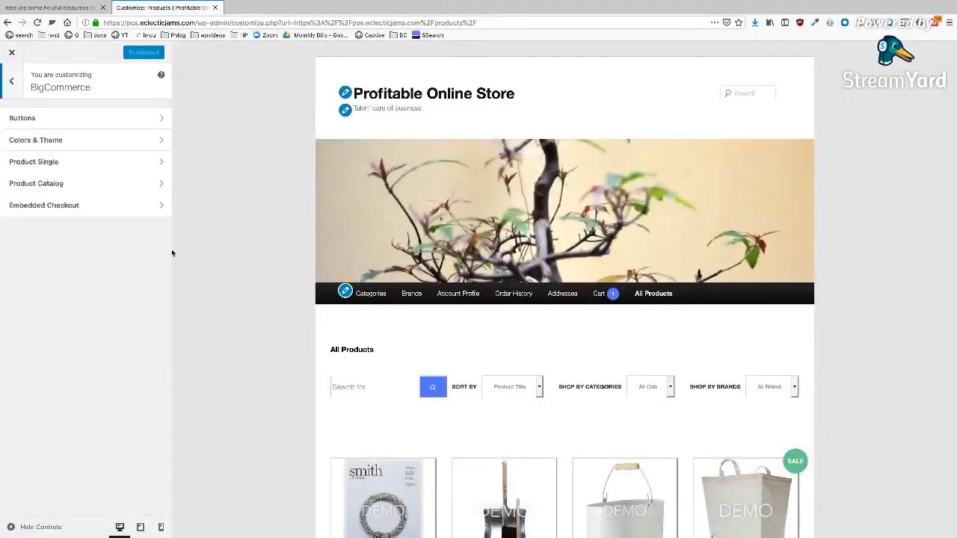
click(134, 119)
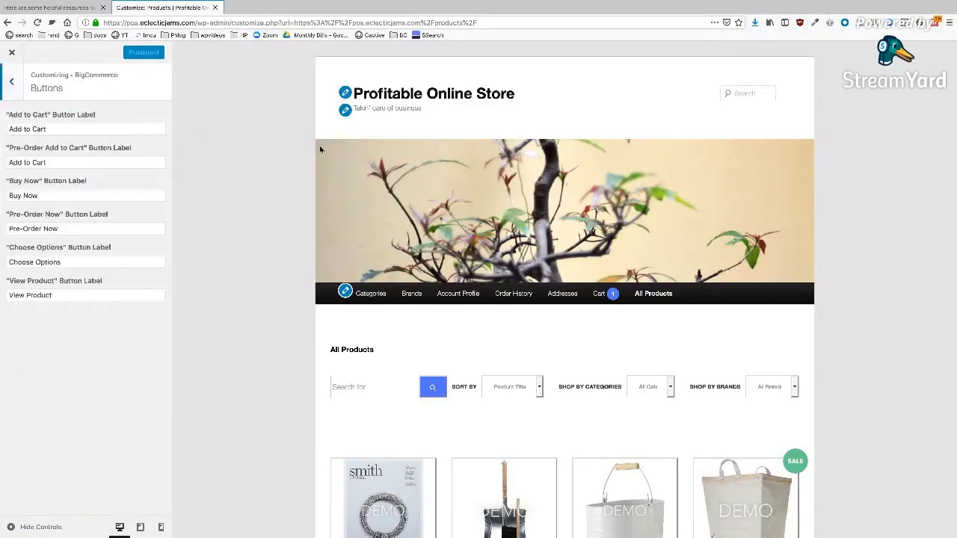
scroll(472, 158, down, 3)
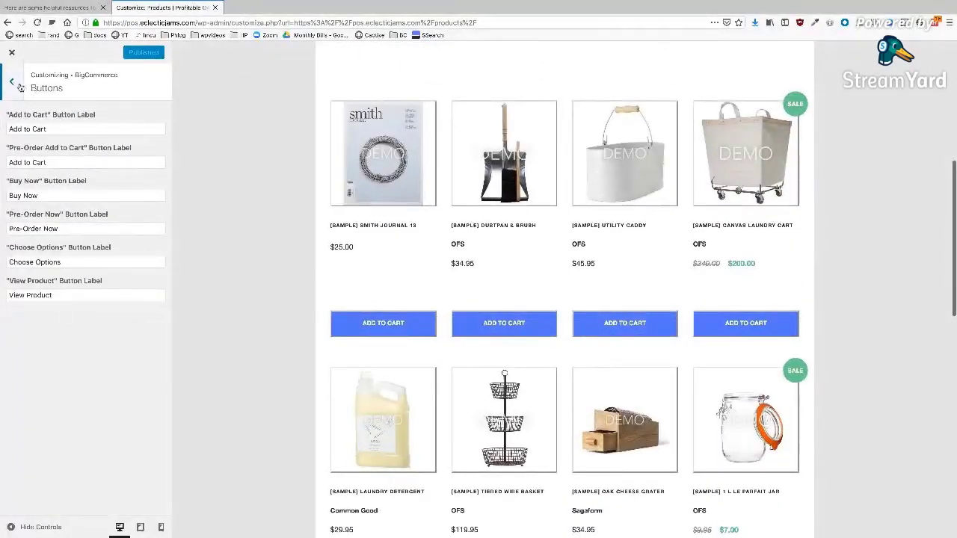
click(19, 87)
click(56, 147)
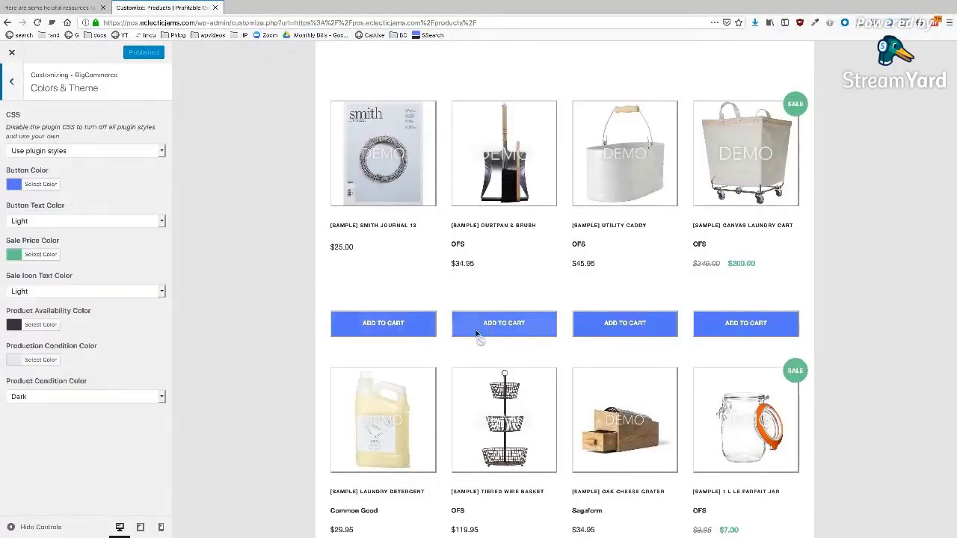
click(14, 85)
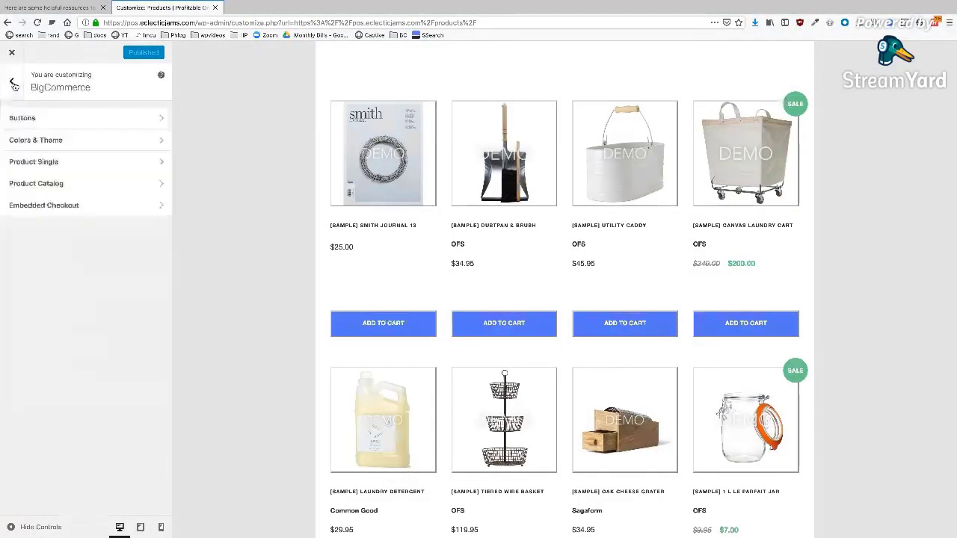
click(73, 164)
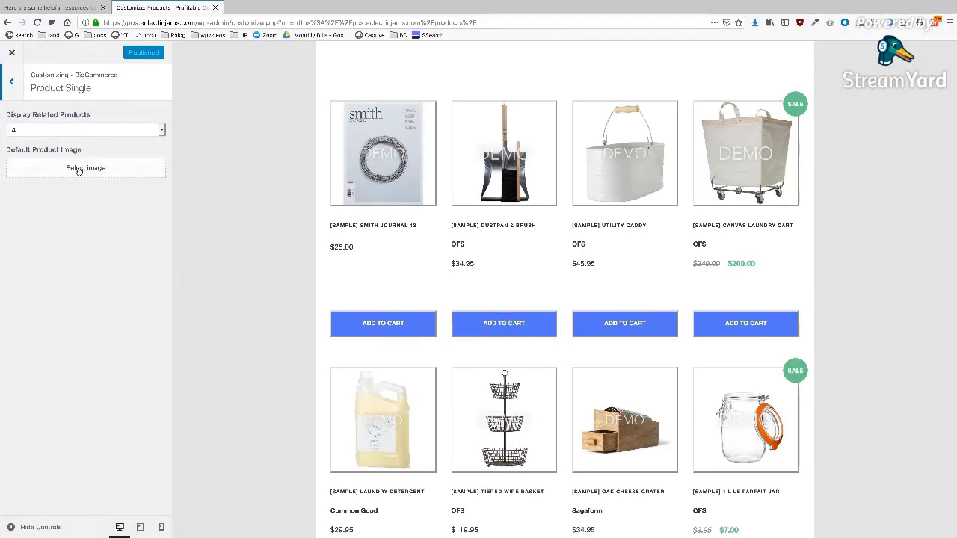
click(11, 81)
click(72, 178)
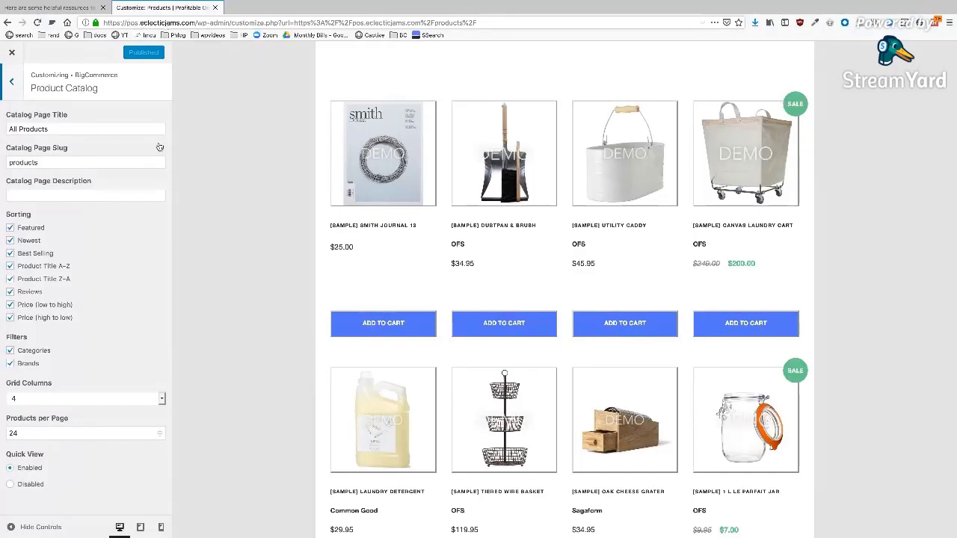
- Enter 'Hi there!' as the Catalog Page Description
click(45, 161)
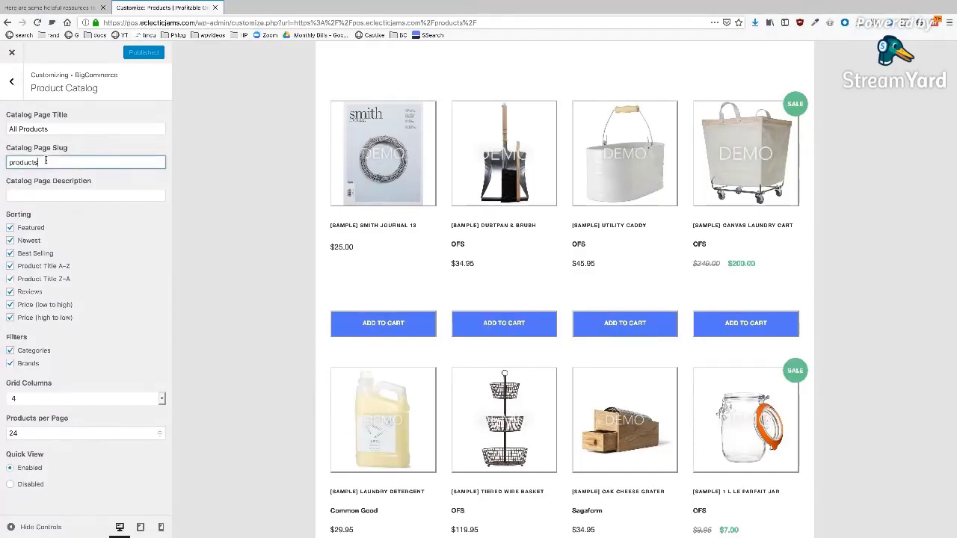
click(83, 196)
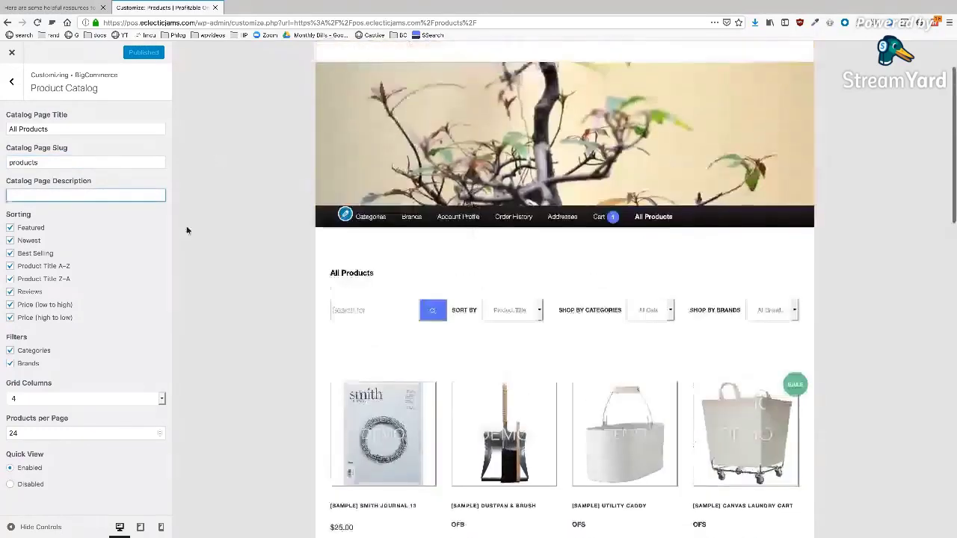
text(Hi there!)
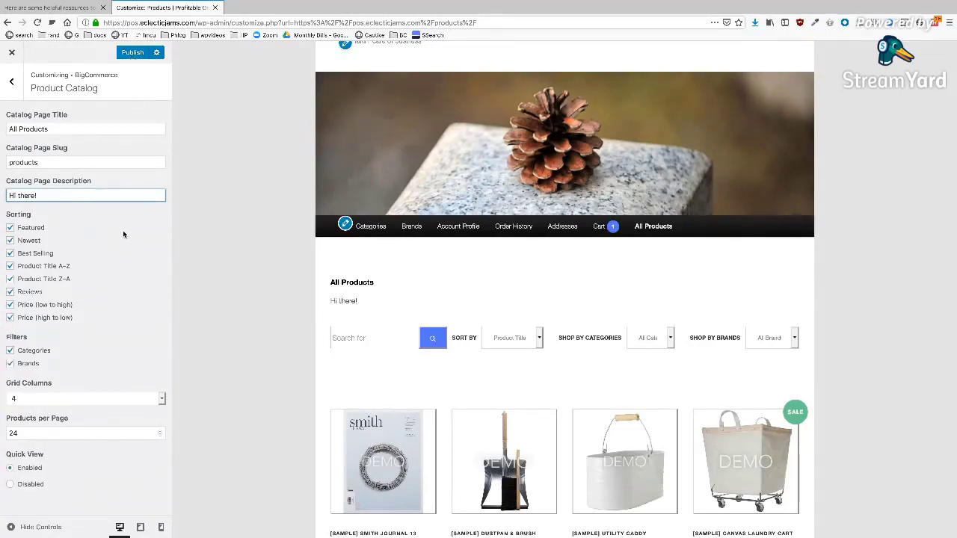
scroll(379, 271, down, 2)
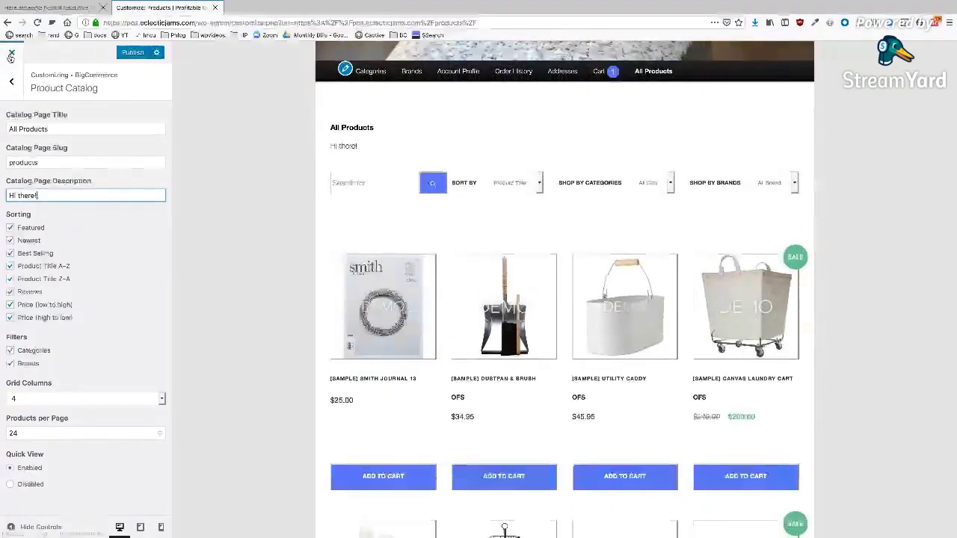
scroll(395, 220, down, 1)
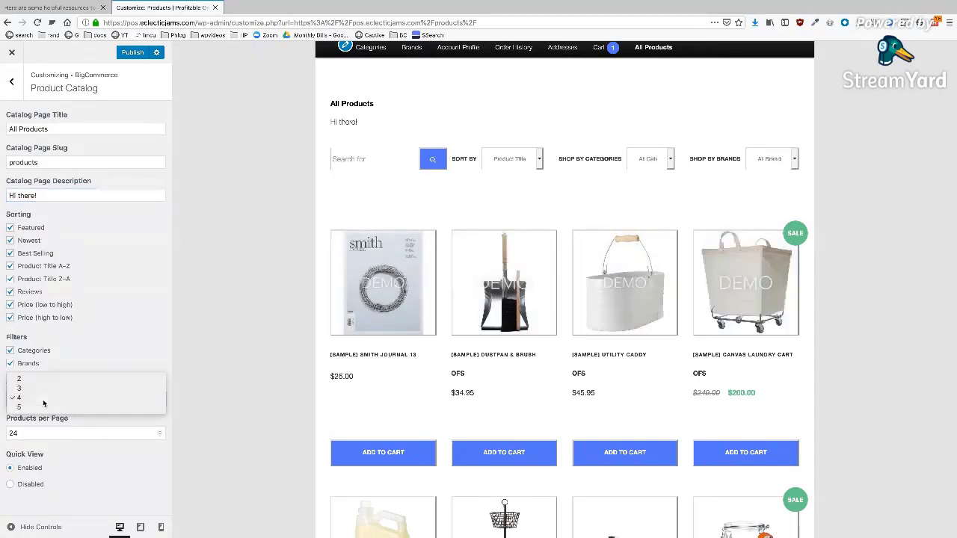
- Set Grid Columns to 3 and leave Quick View enabled
click(44, 404)
click(39, 389)
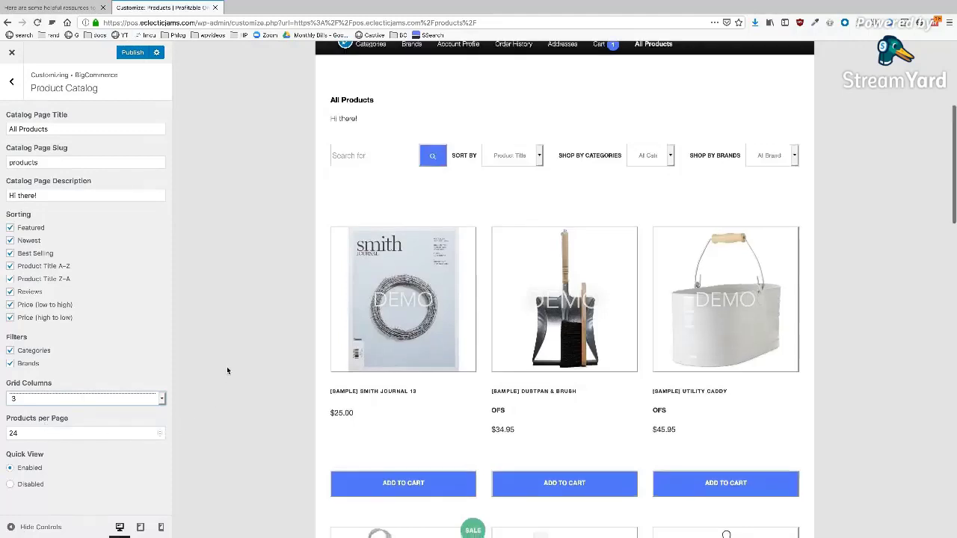
scroll(228, 362, down, 2)
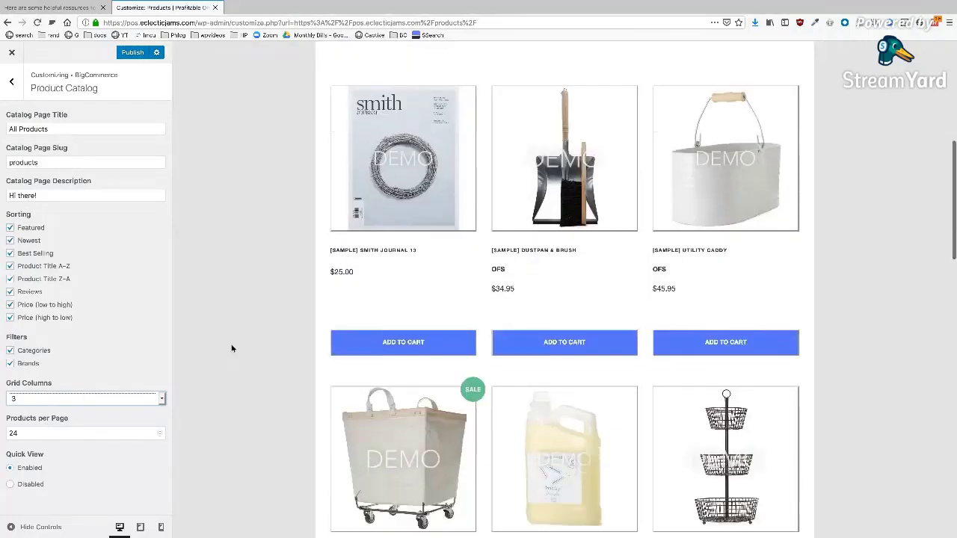
click(34, 485)
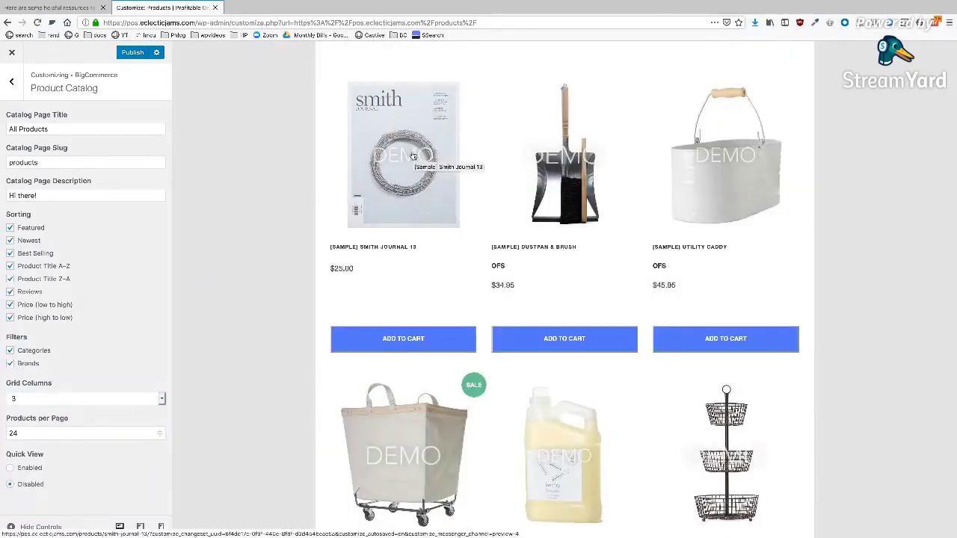
click(30, 469)
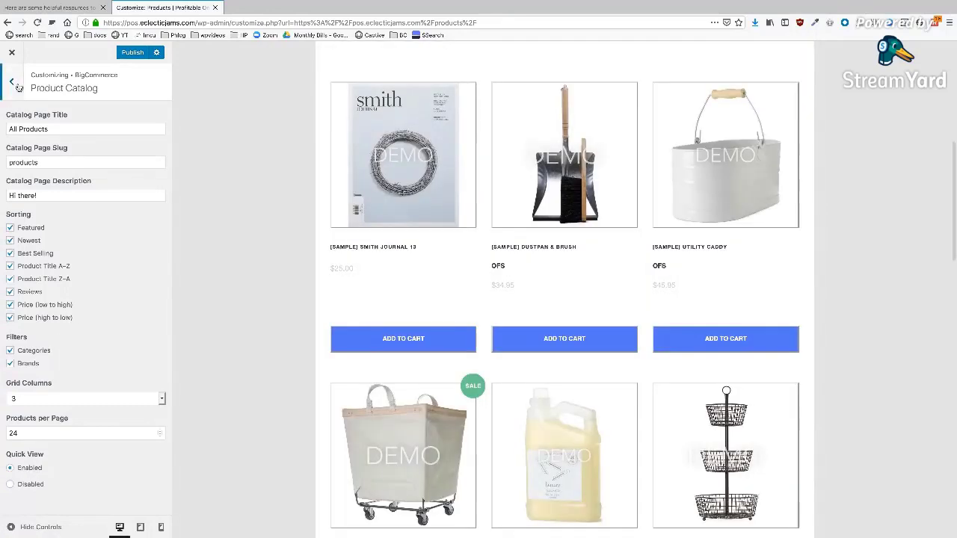
- Open the Embedded Checkout colour settings, then publish the changes and close the Customizer
click(16, 86)
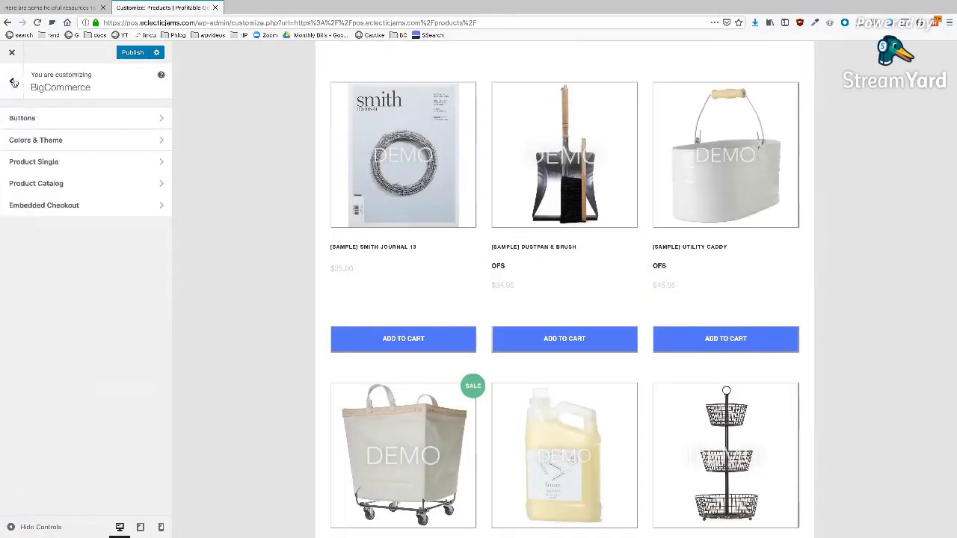
click(62, 207)
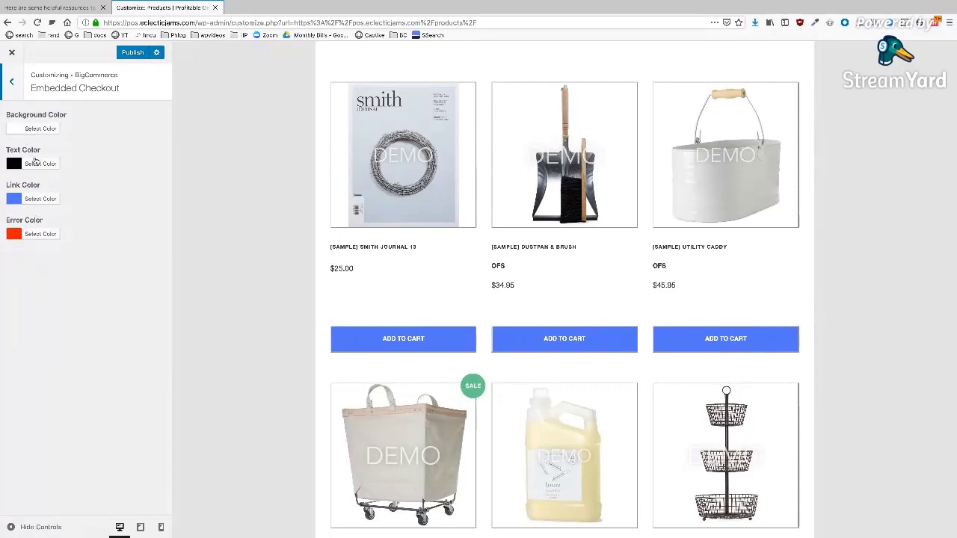
click(131, 54)
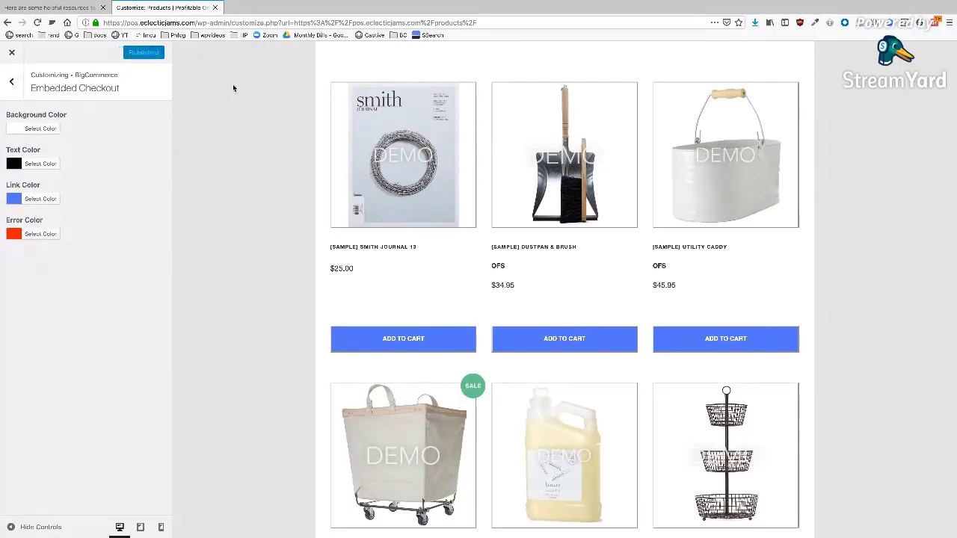
click(11, 52)
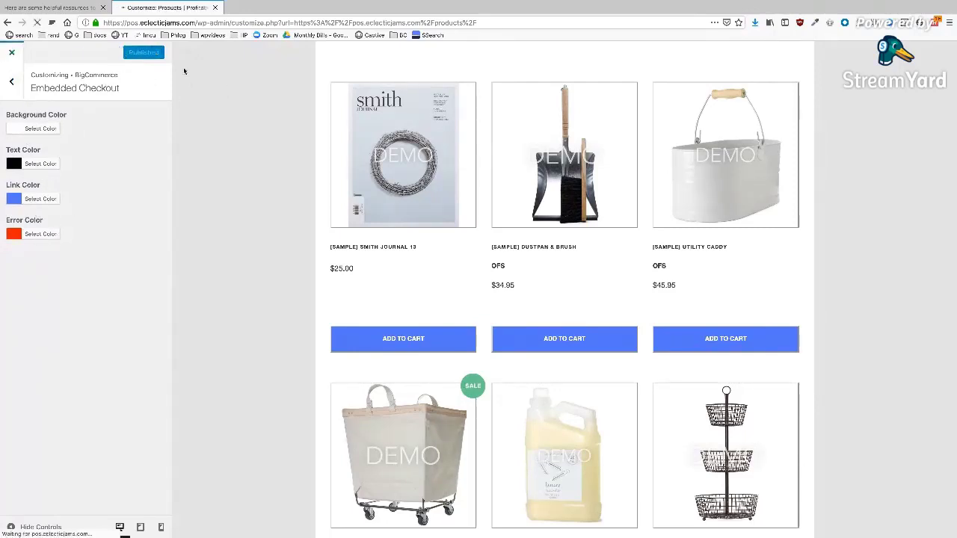
click(53, 7)
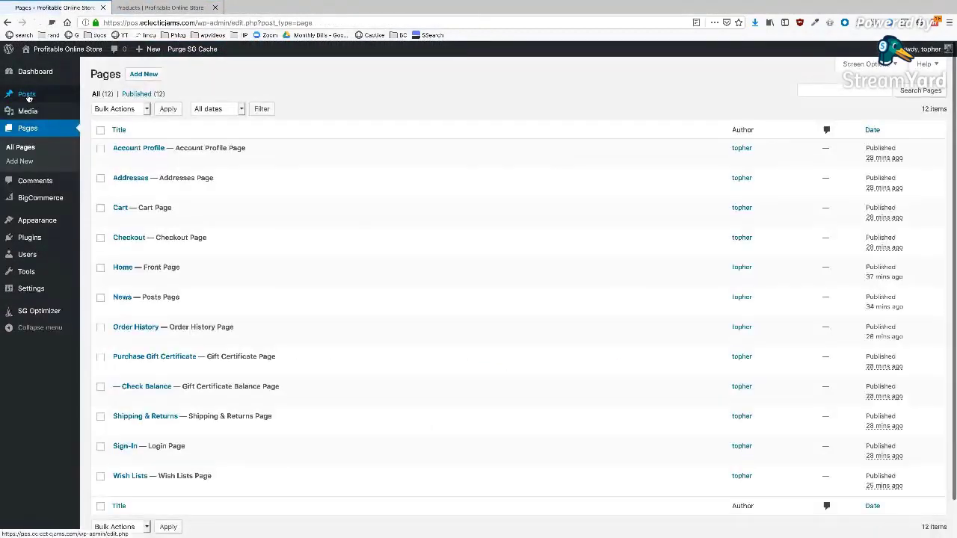
- Create a new post titled 'Dust Pan and Brush' and place the cursor in its empty body
click(27, 95)
click(141, 74)
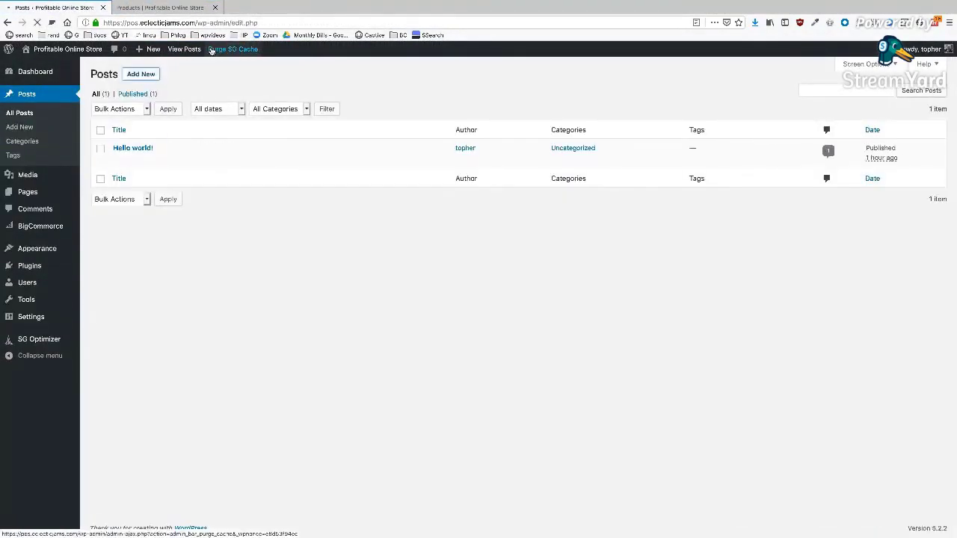
click(175, 9)
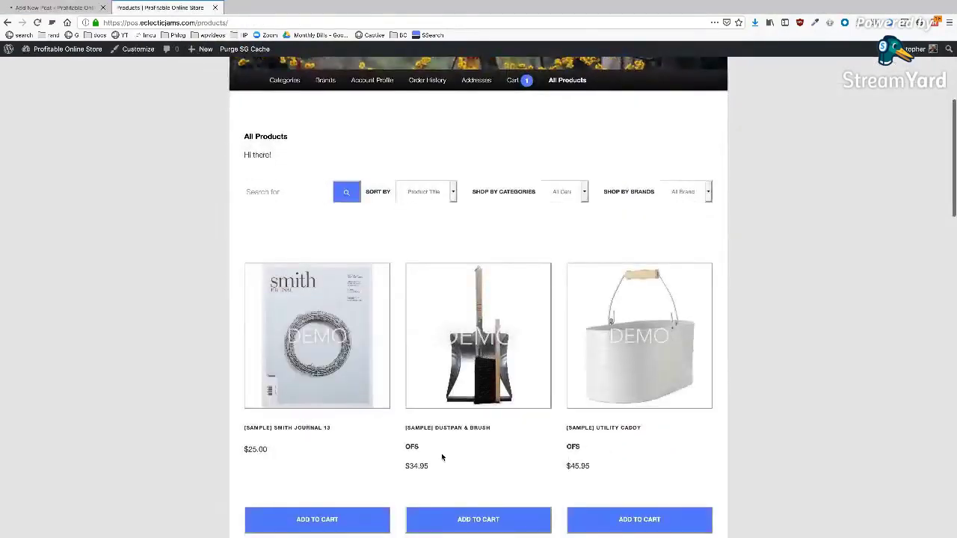
click(82, 8)
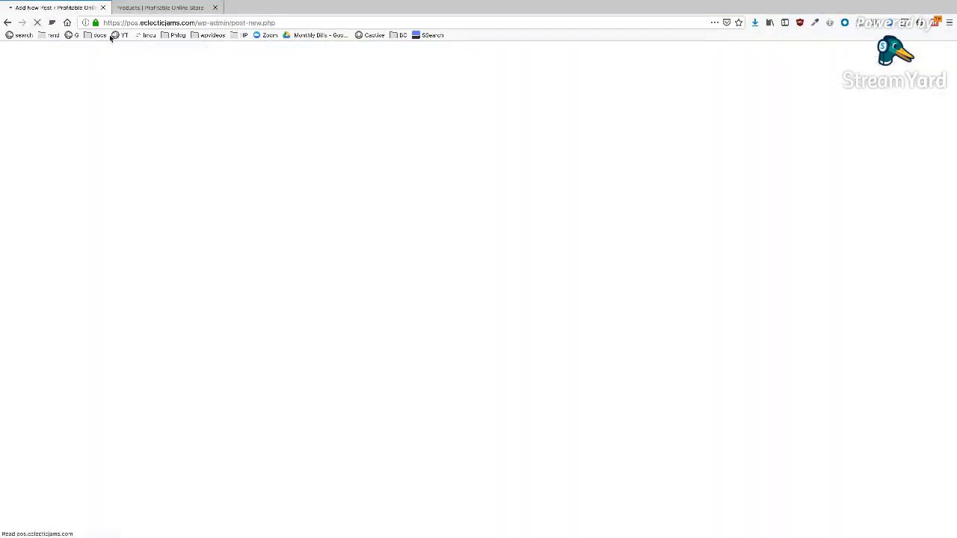
text(Dust Pan and Brush)
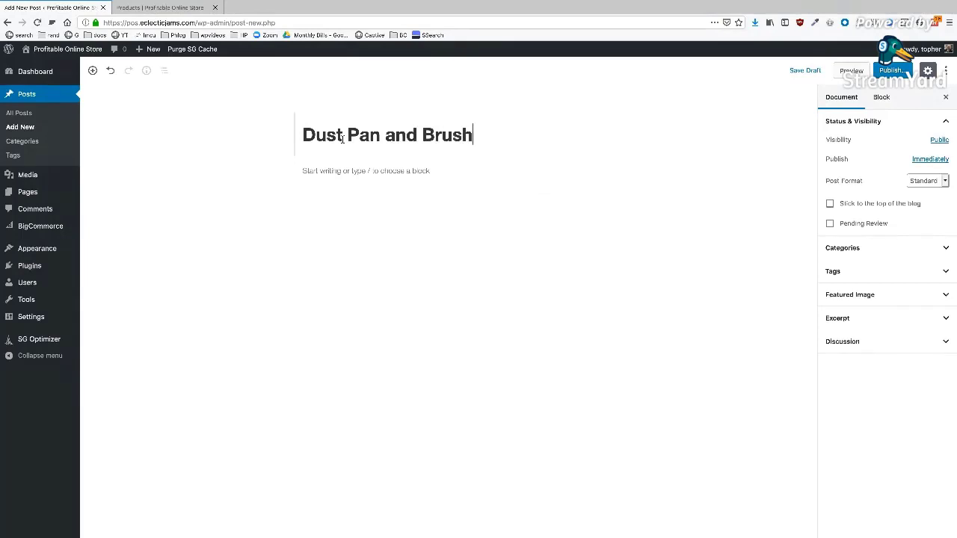
click(353, 169)
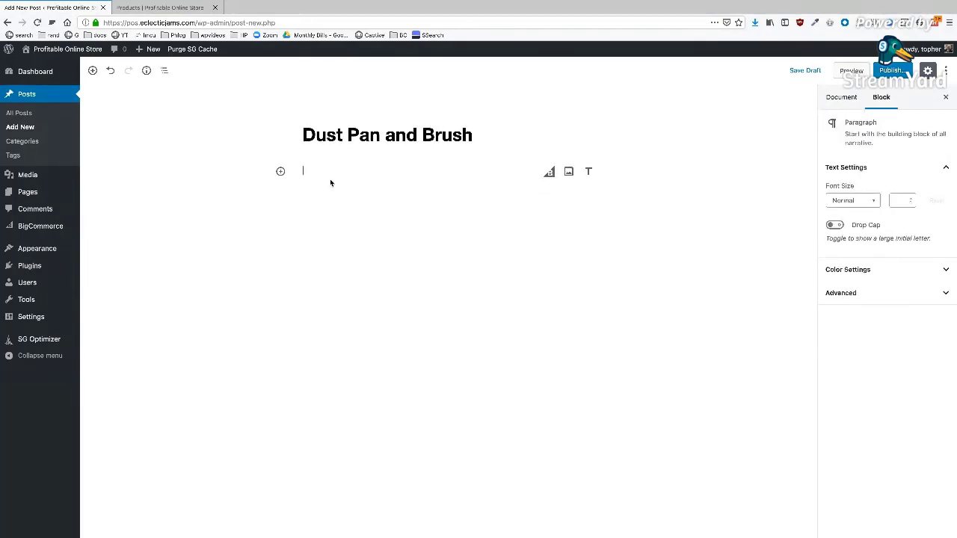
- Insert a BigCommerce Products block below the title and open its Edit Products picker
click(548, 173)
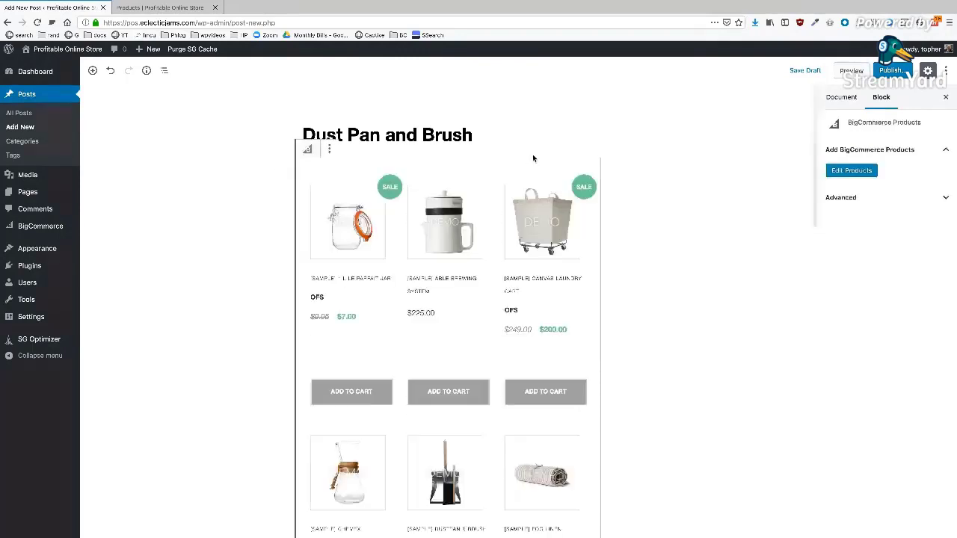
scroll(517, 299, down, 2)
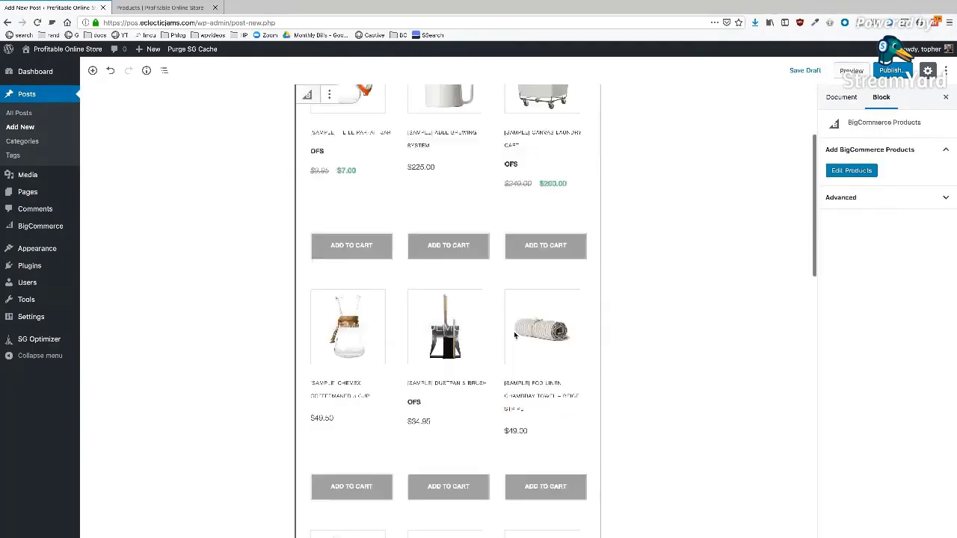
scroll(513, 335, down, 2)
scroll(479, 284, down, 5)
scroll(479, 279, up, 7)
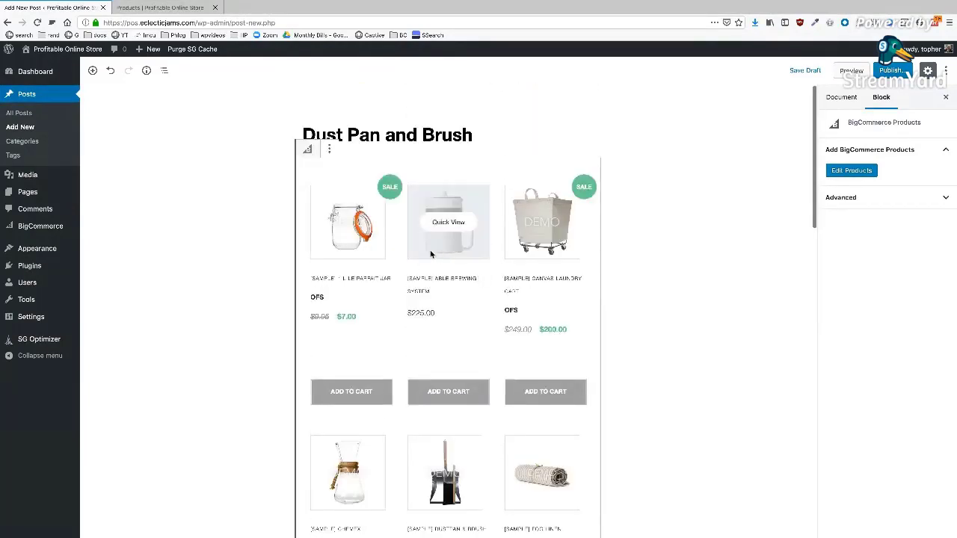
click(852, 172)
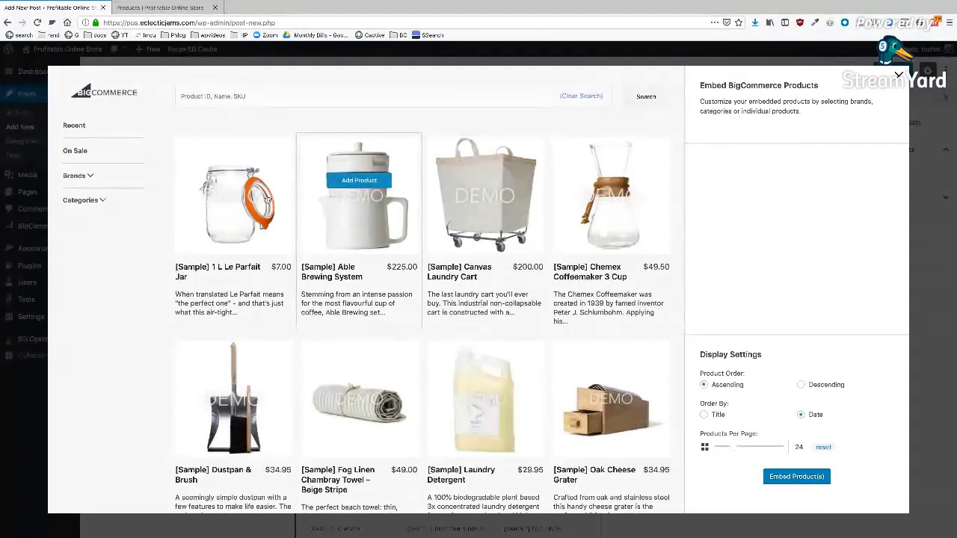
- Try the Recent, On Sale and OFS brand filters and run the product search
click(73, 126)
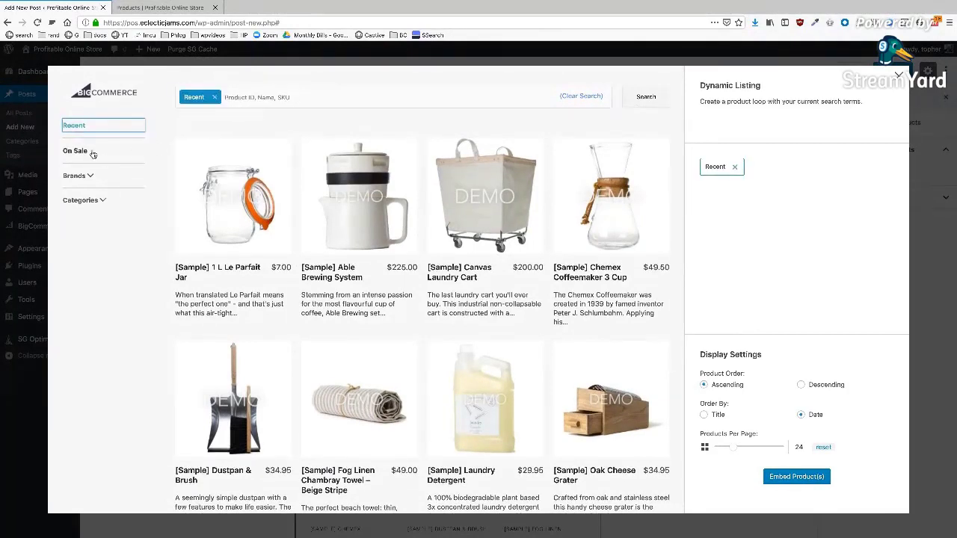
click(92, 153)
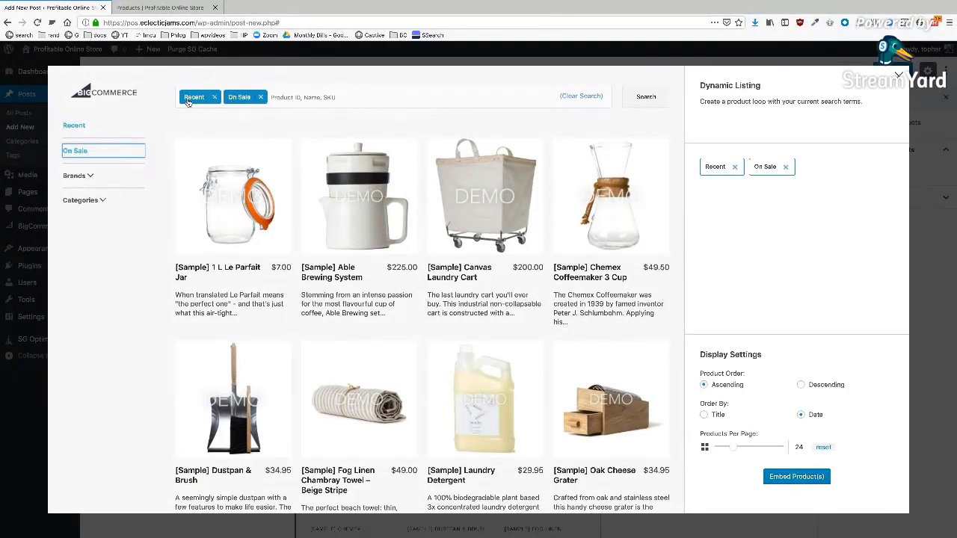
click(92, 174)
click(83, 203)
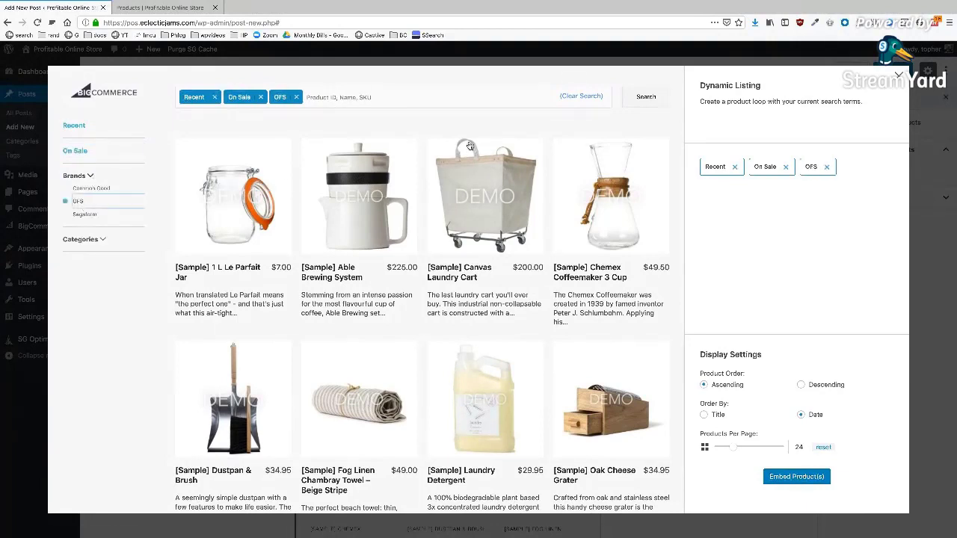
click(646, 97)
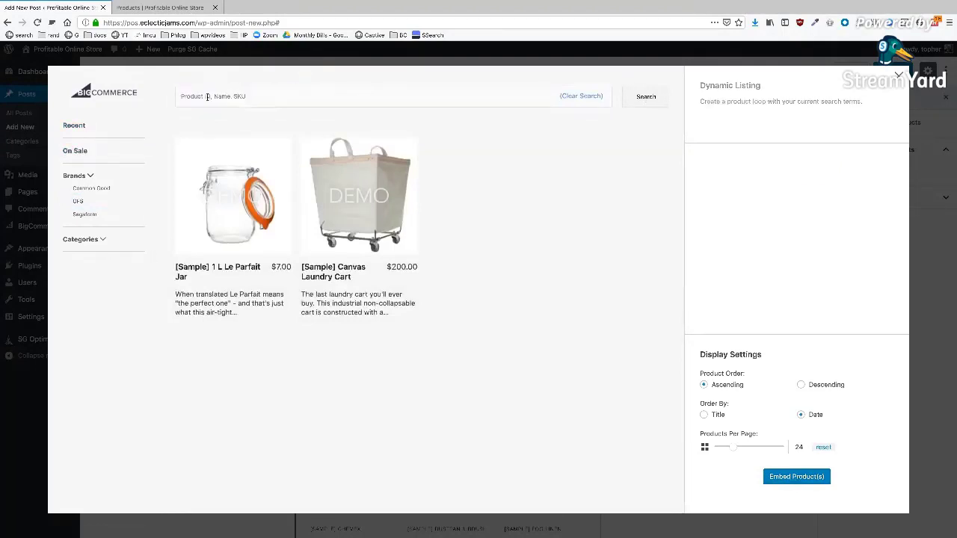
- Filter the picker to the OFS brand and select [Sample] Dustpan & Brush ($34.95)
click(161, 8)
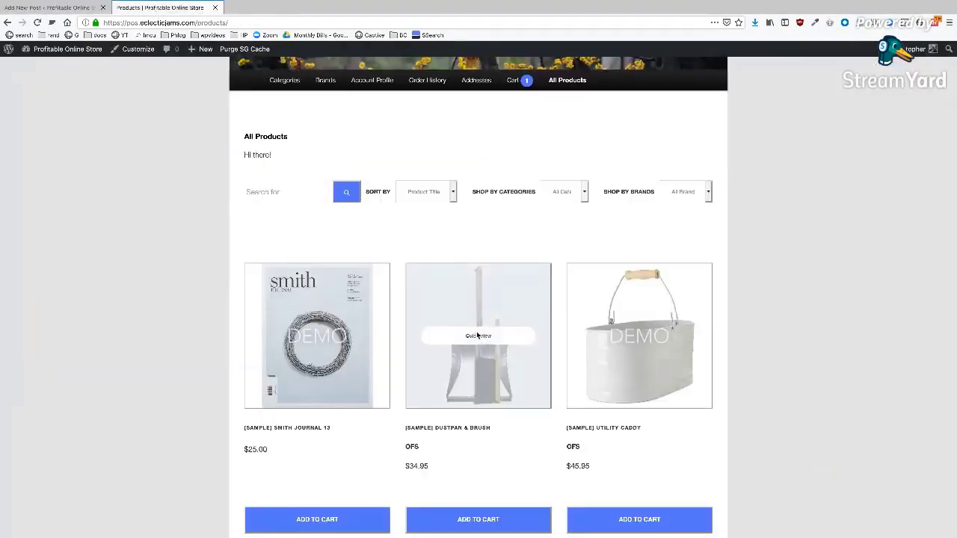
click(68, 9)
click(78, 202)
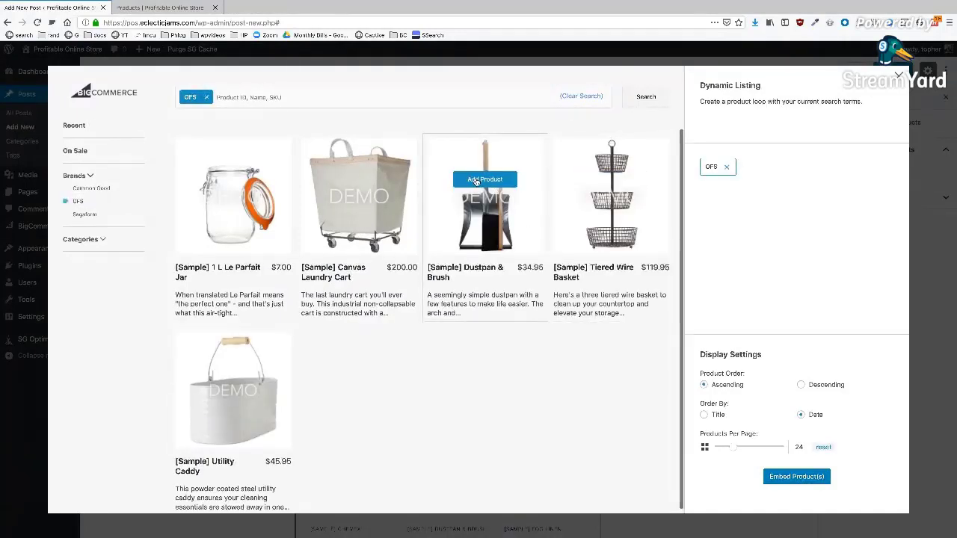
click(484, 179)
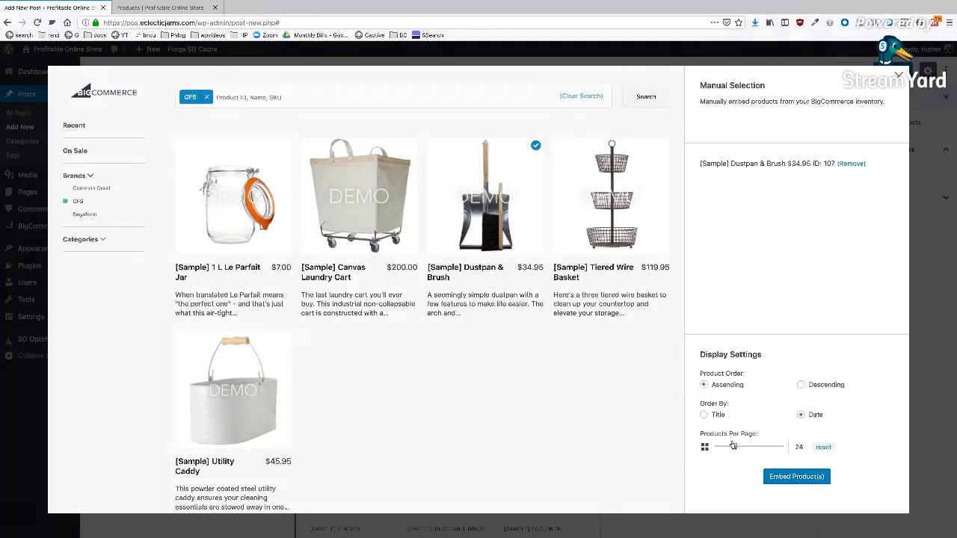
- Embed the Dustpan & Brush product card, removing a temporary 'Hi' test paragraph afterward
click(798, 476)
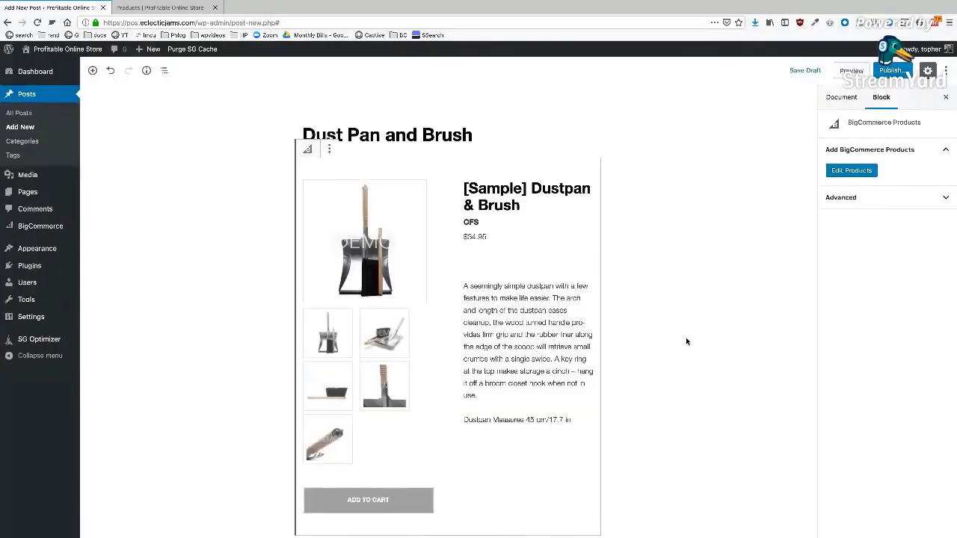
click(487, 135)
click(285, 173)
key(Return)
text(Hi)
key(BackSpace)
key(BackSpace)
key(BackSpace)
click(636, 227)
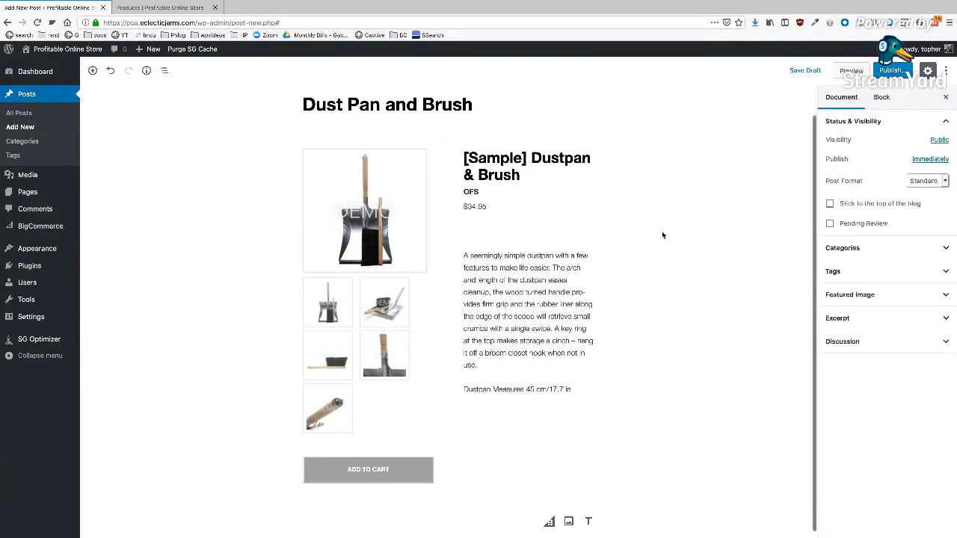
scroll(662, 234, up, 1)
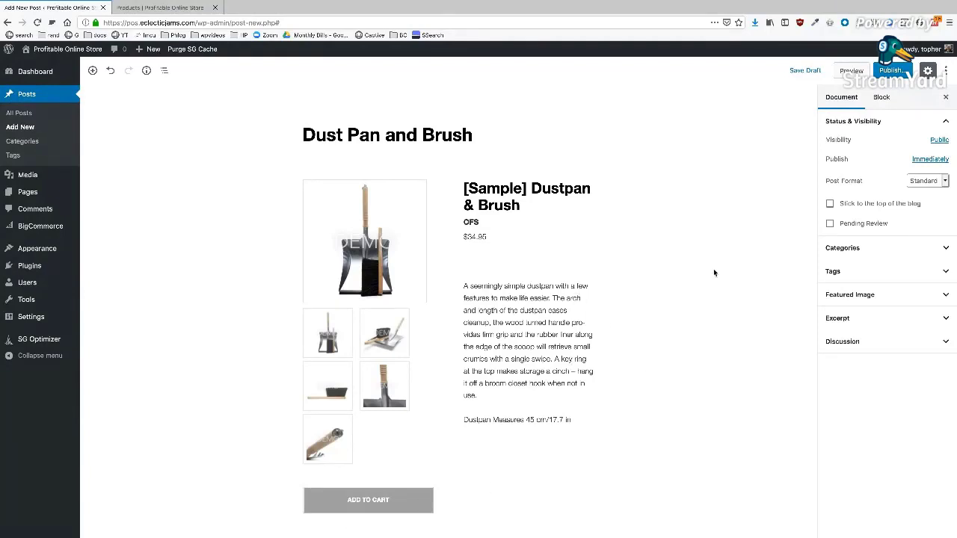
- Publish the Dust Pan and Brush post and open it on the live site
click(890, 70)
click(890, 72)
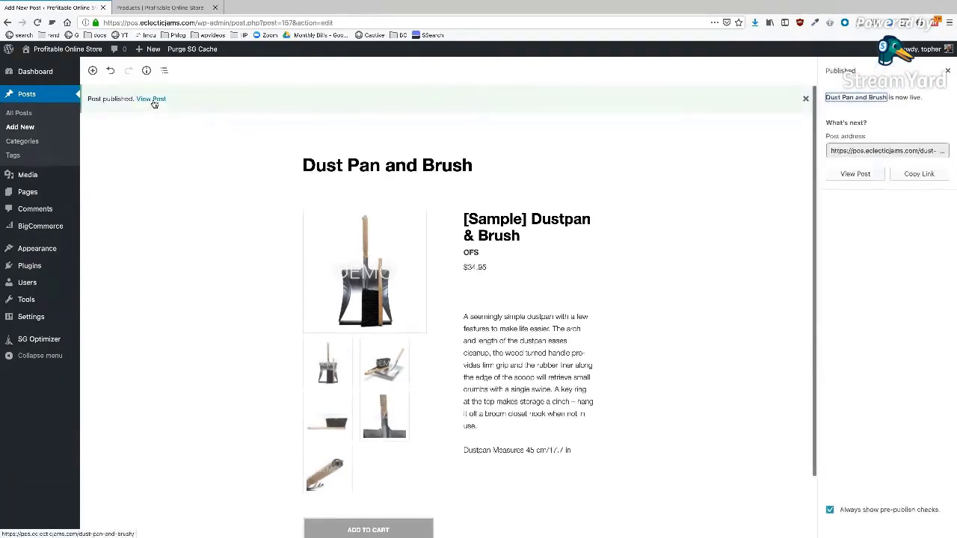
click(158, 104)
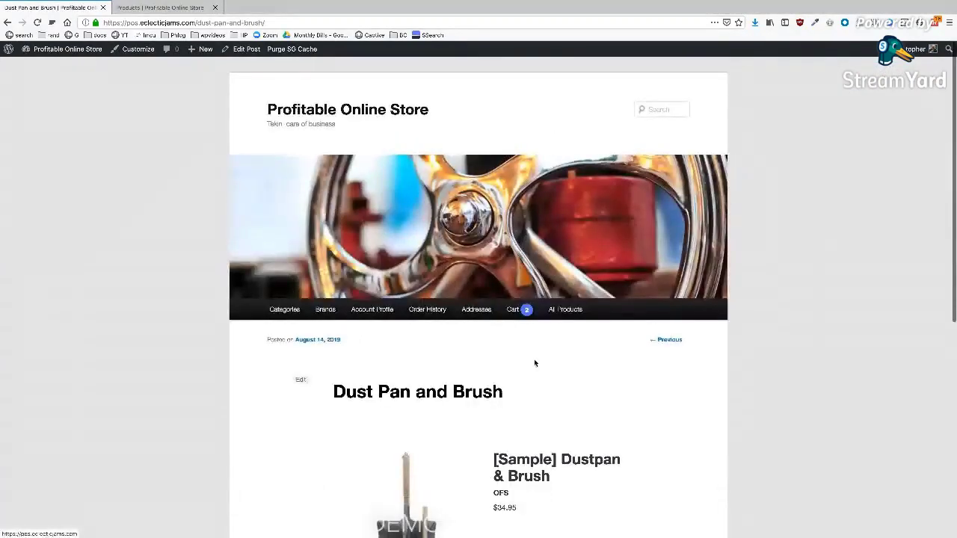
- Review the published post, then return to the storefront All Products page
scroll(649, 422, down, 3)
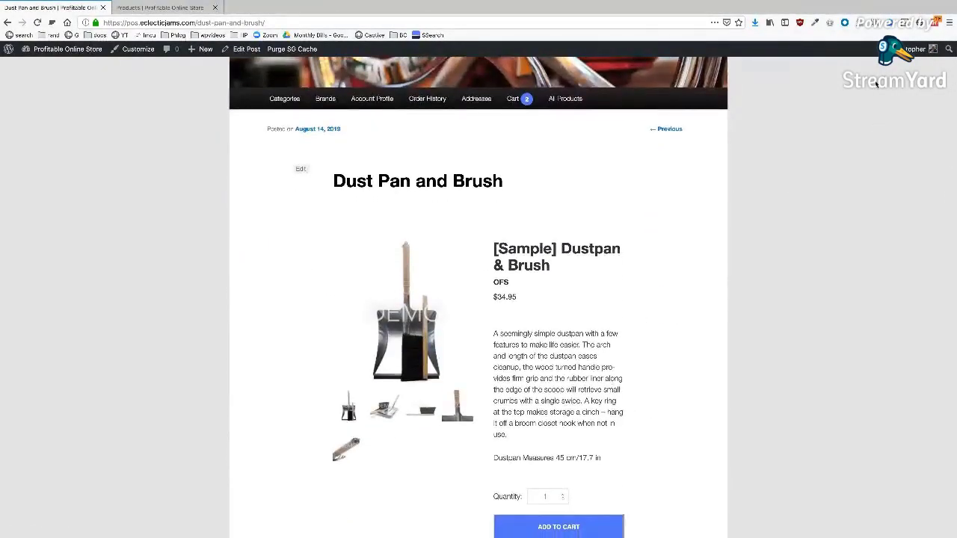
scroll(466, 332, down, 2)
scroll(344, 216, down, 1)
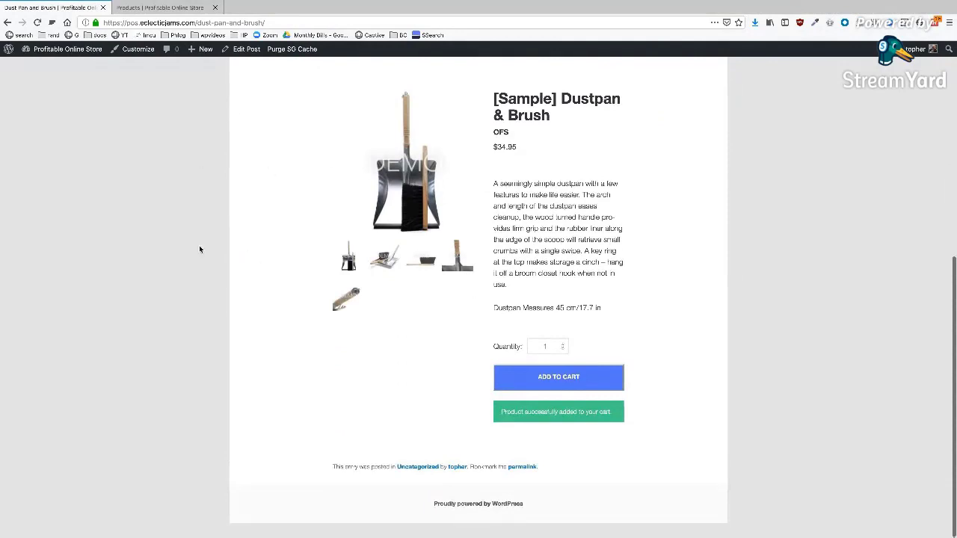
scroll(613, 216, up, 2)
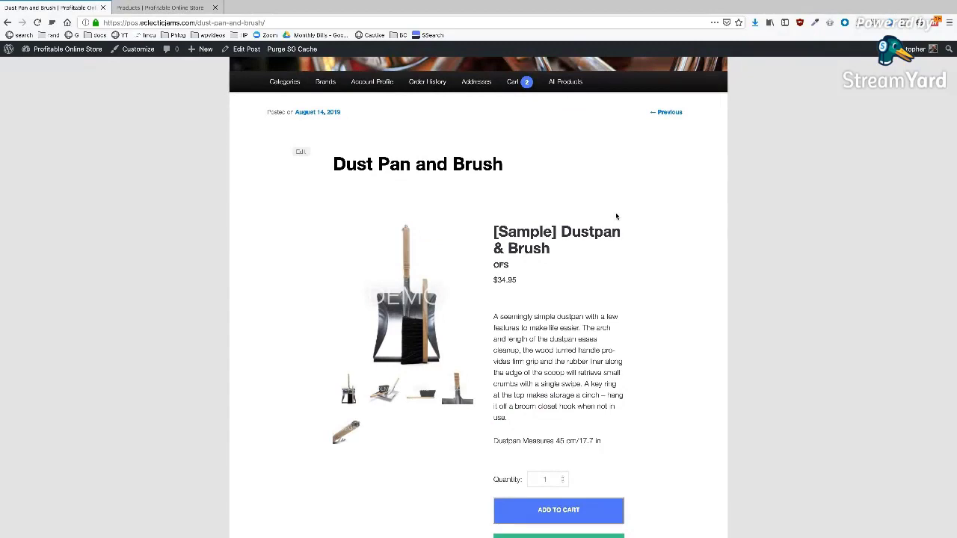
scroll(616, 216, up, 3)
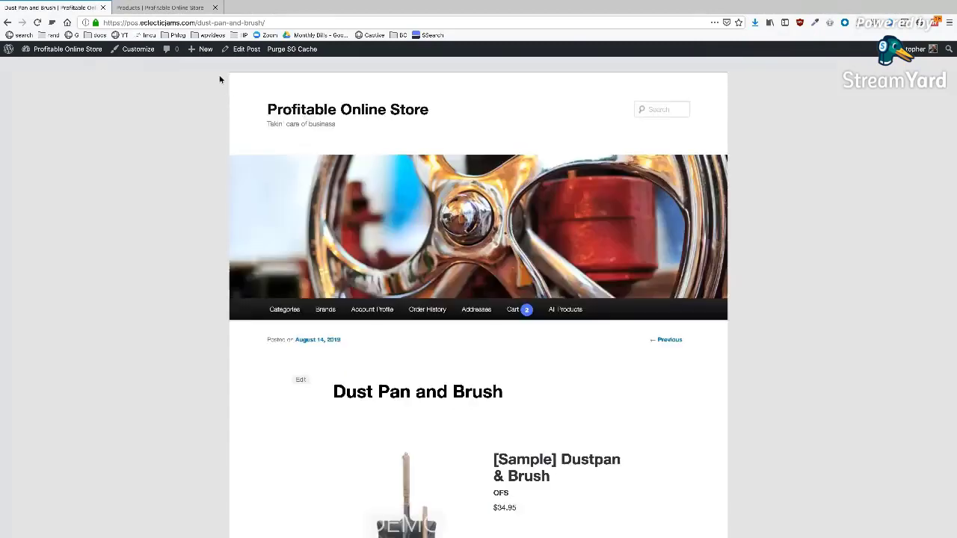
click(166, 9)
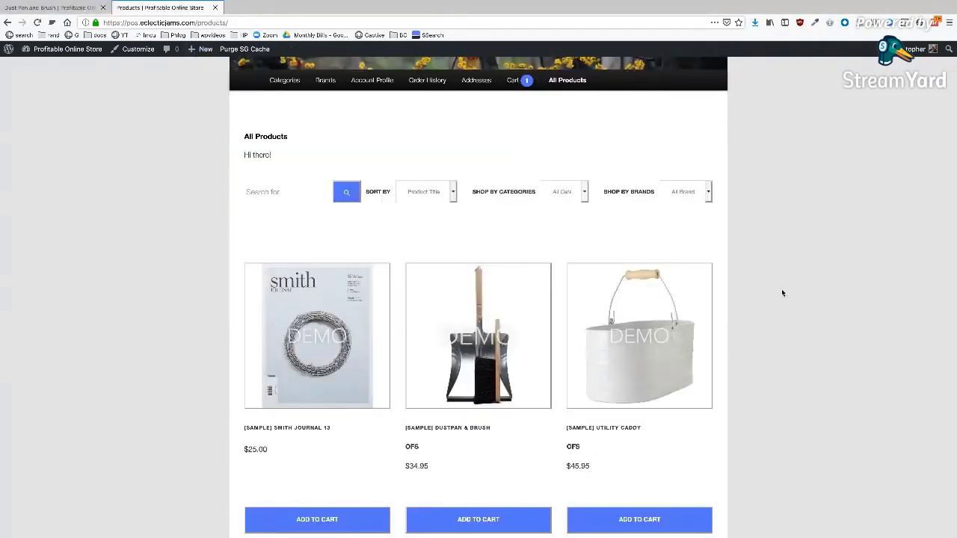